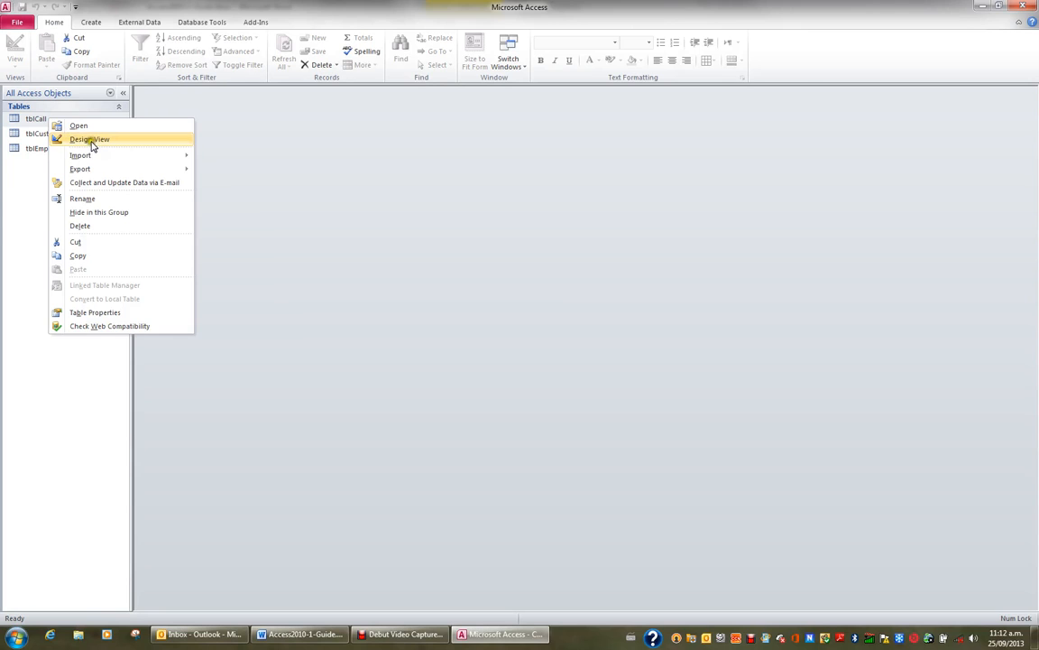
- Open tblCall in Design view and start a Lookup Wizard for the Subject field using typed-in values
left_click(91, 140)
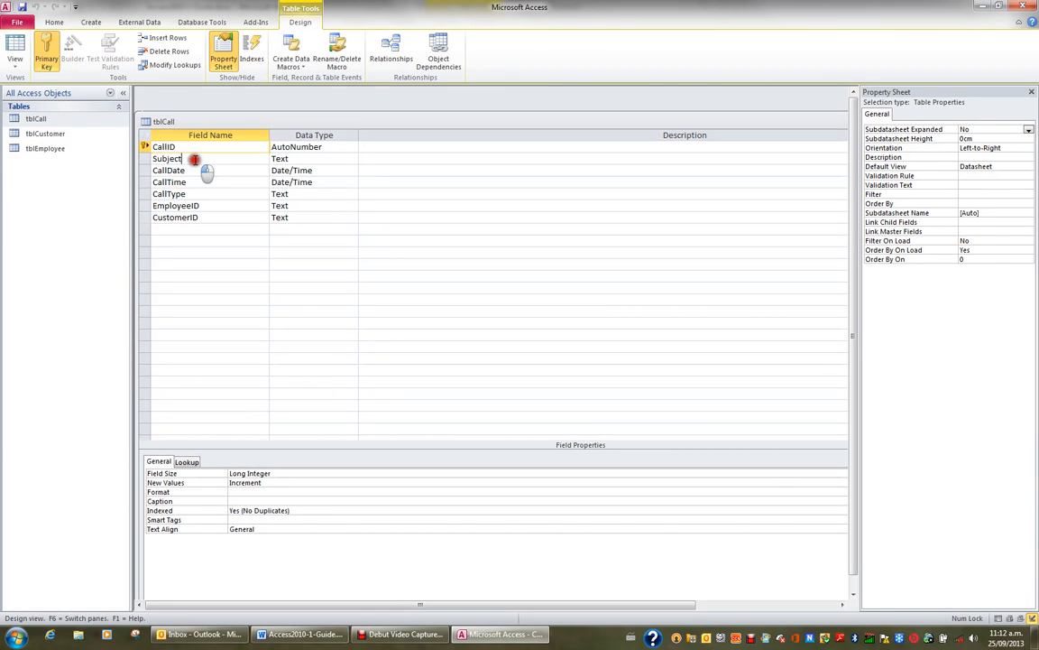
left_click(191, 159)
left_click(298, 159)
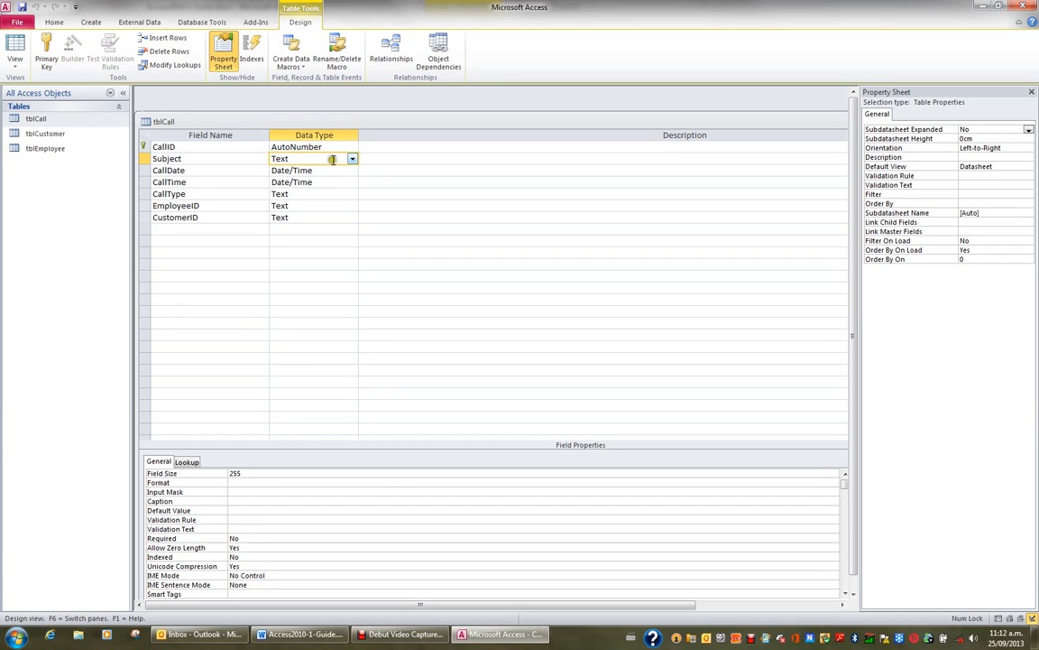
left_click(351, 159)
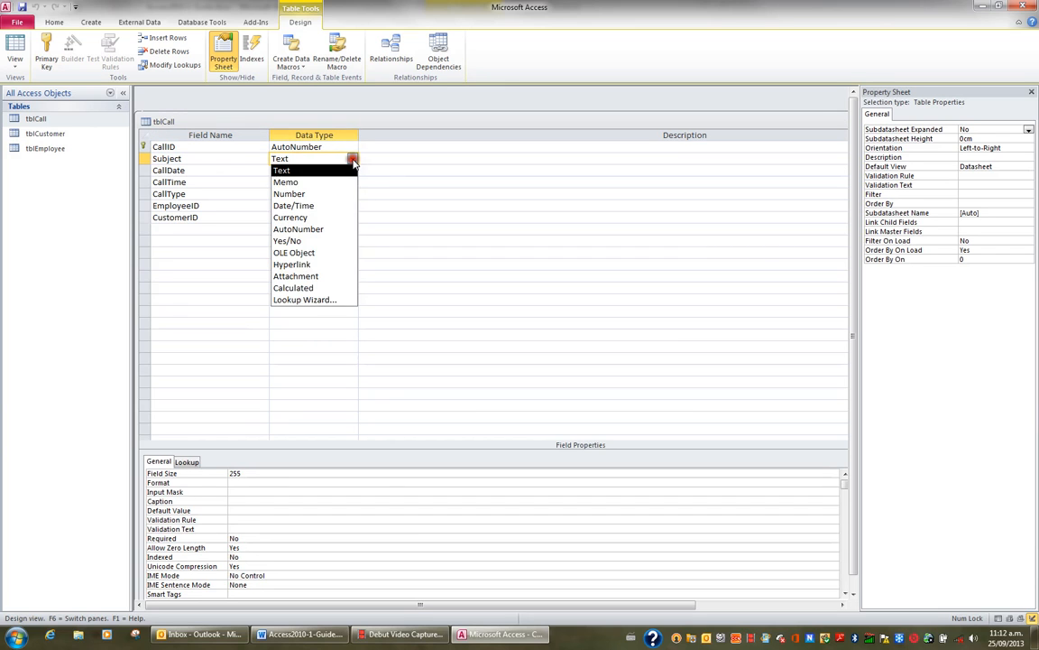
left_click(334, 299)
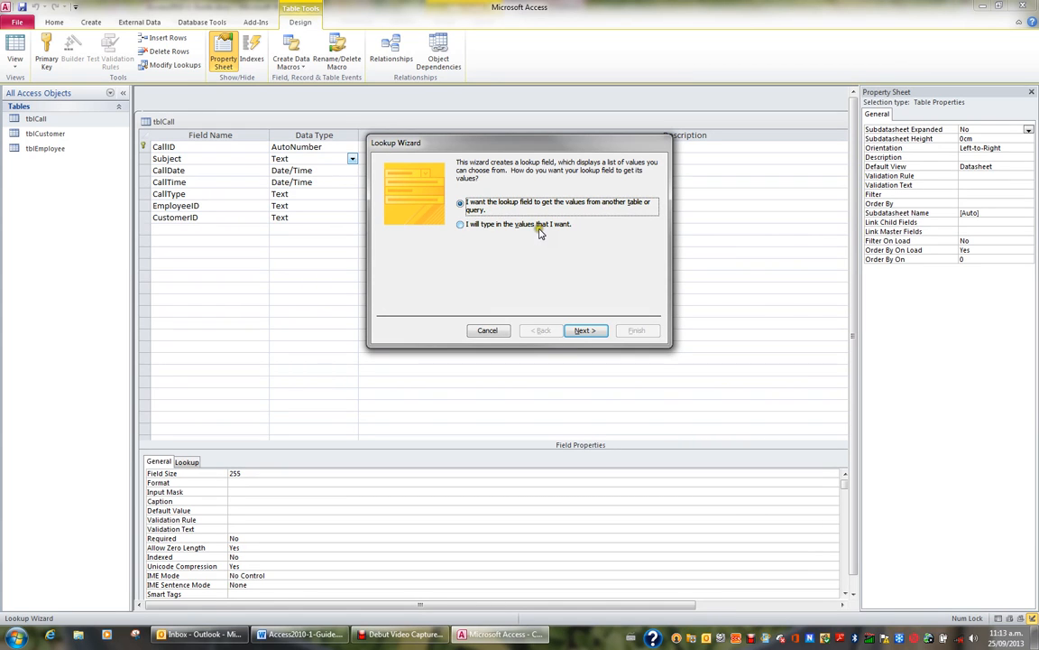
left_click(462, 225)
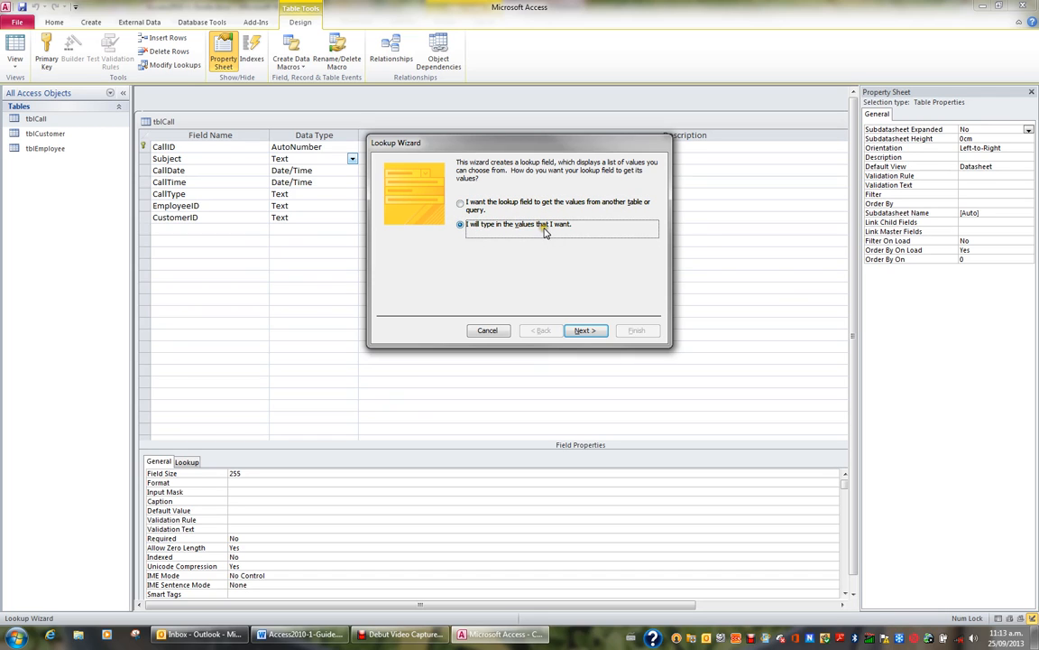
left_click(585, 331)
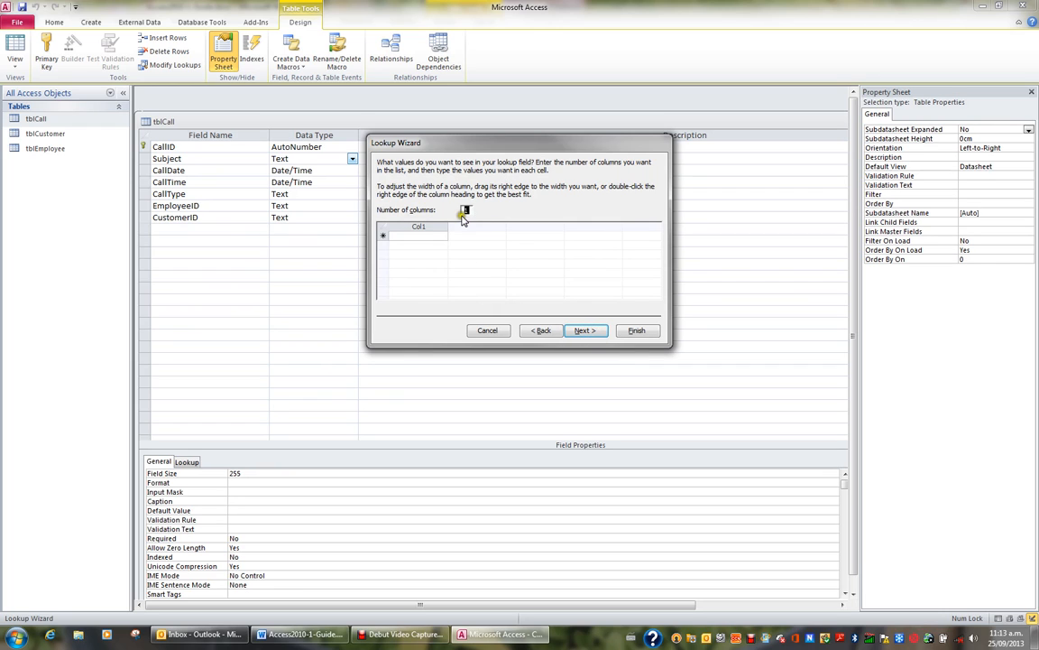
- Enter Contract, Meeting and Support as the values of the Subject lookup's single column
left_click(415, 234)
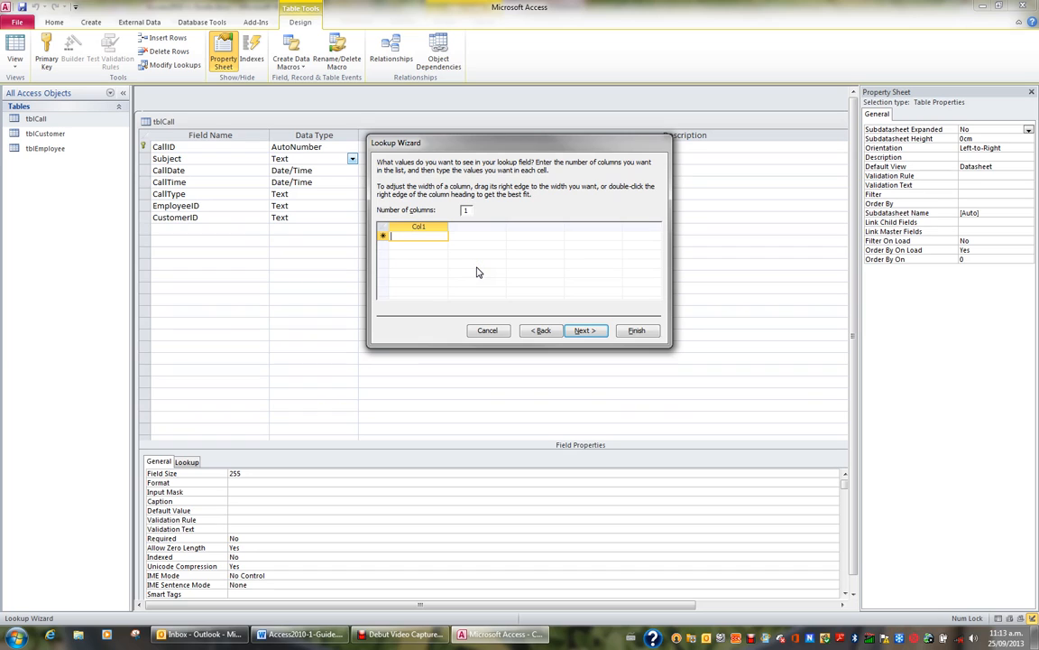
type("Contract")
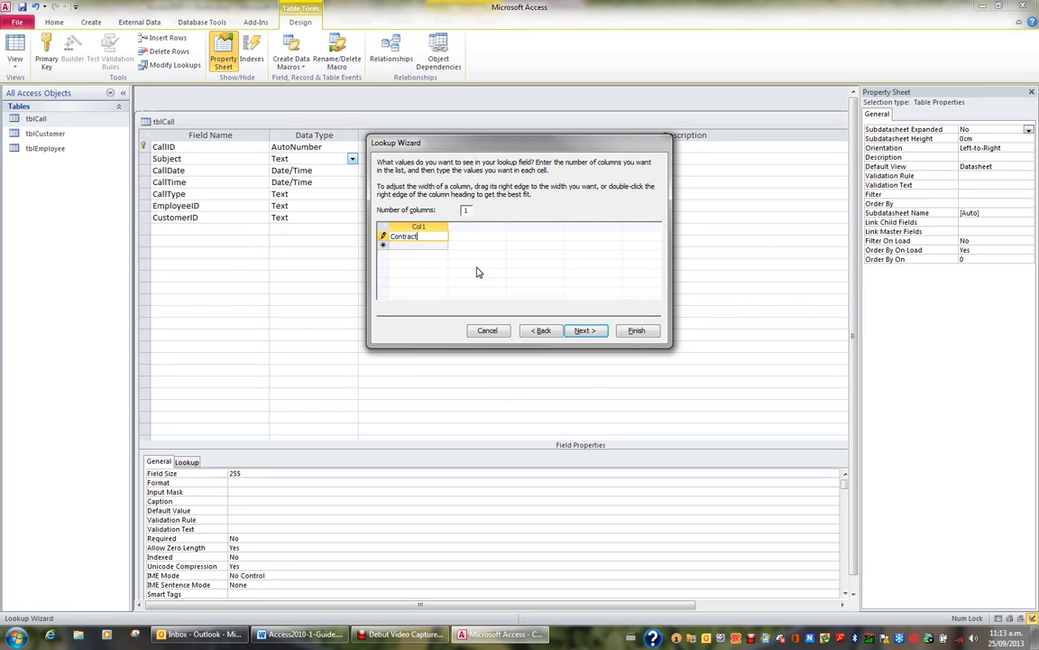
key("Return")
type("Mee")
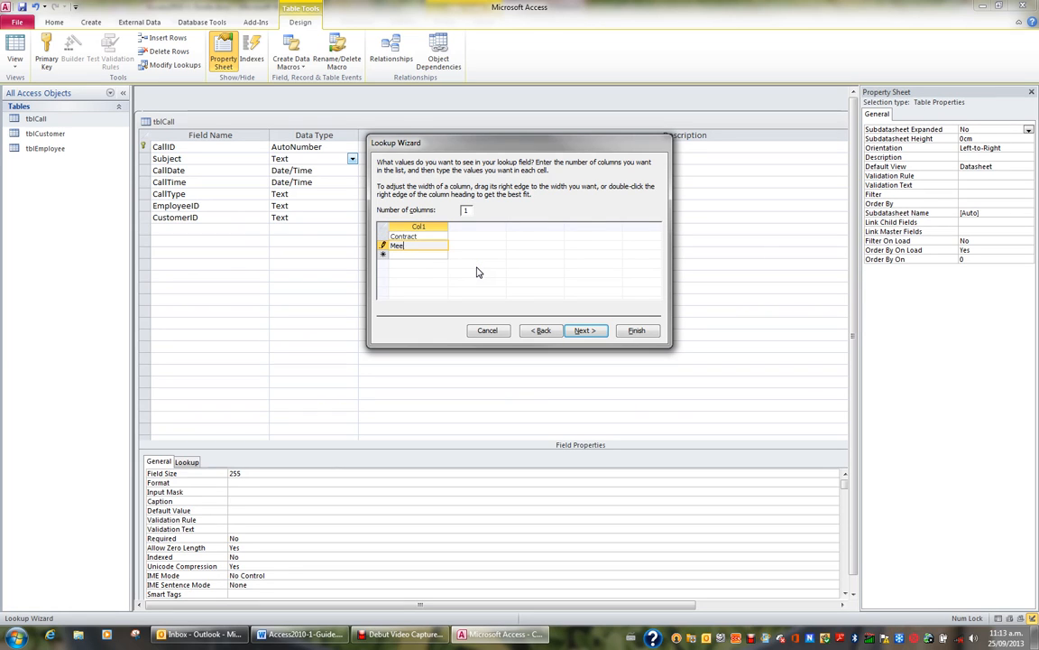
type("ting")
key("Return")
type("Support")
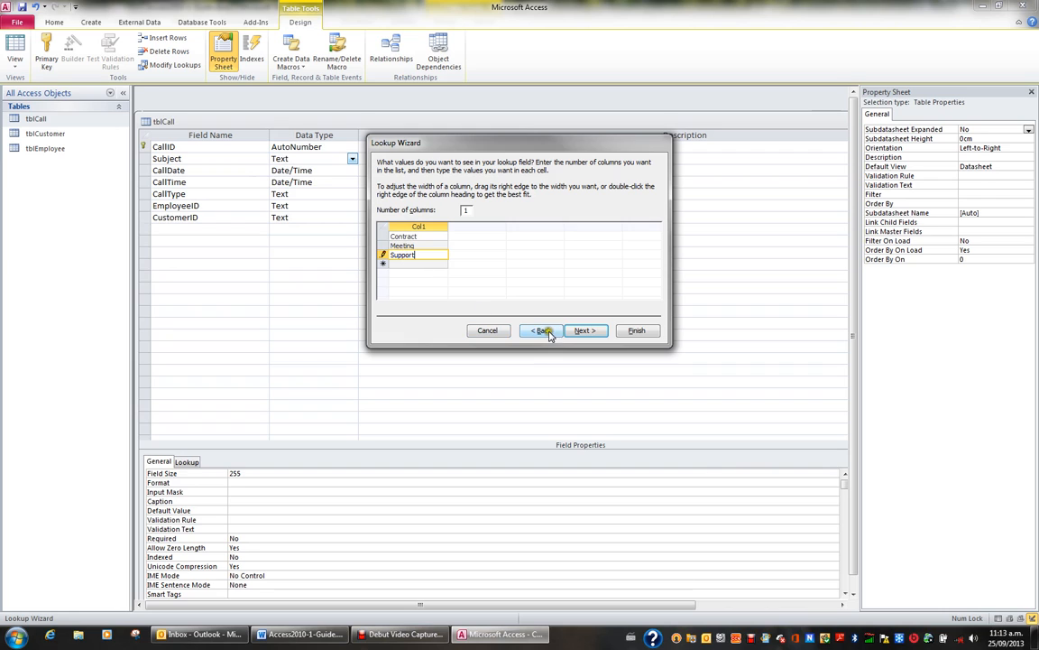
- Limit the Subject lookup to its list, keep the label Subject, and finish the wizard
left_click(585, 331)
left_click(585, 331)
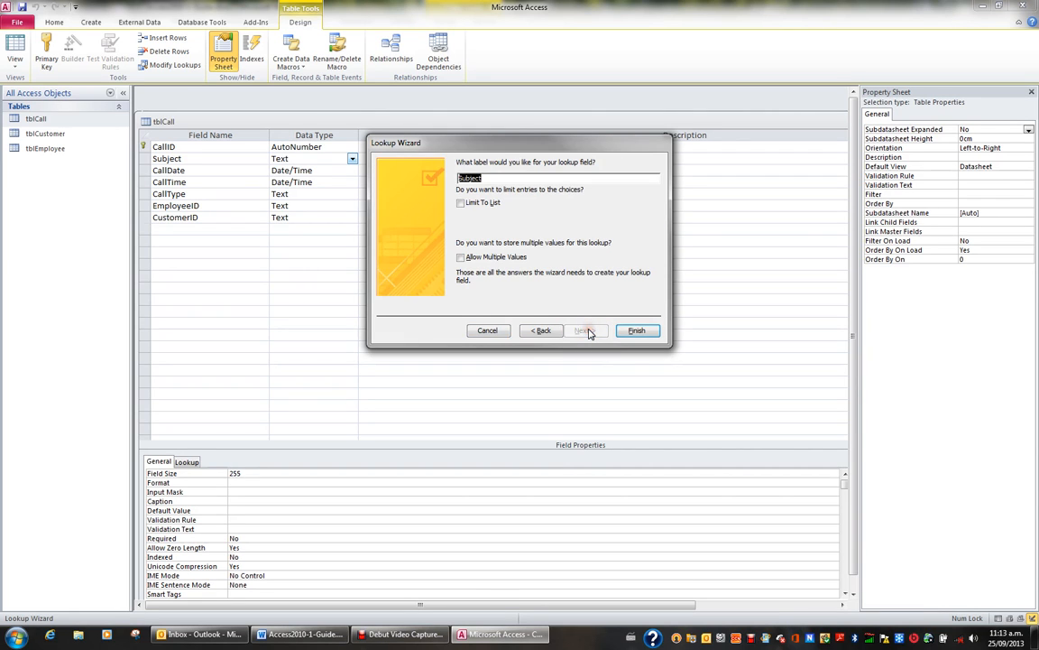
left_click(461, 203)
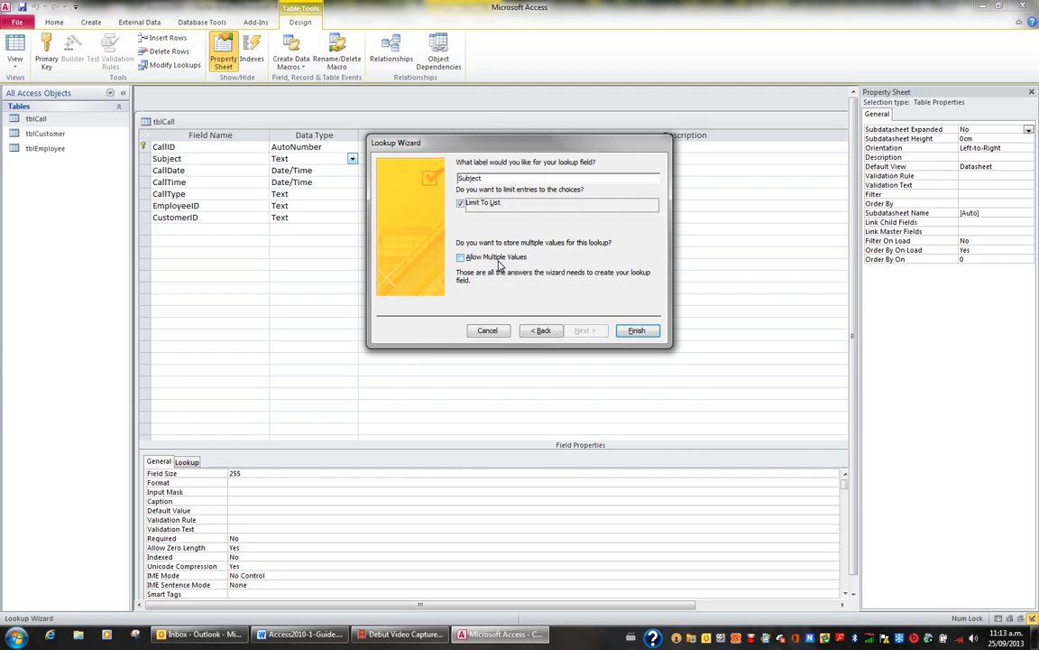
left_click(649, 330)
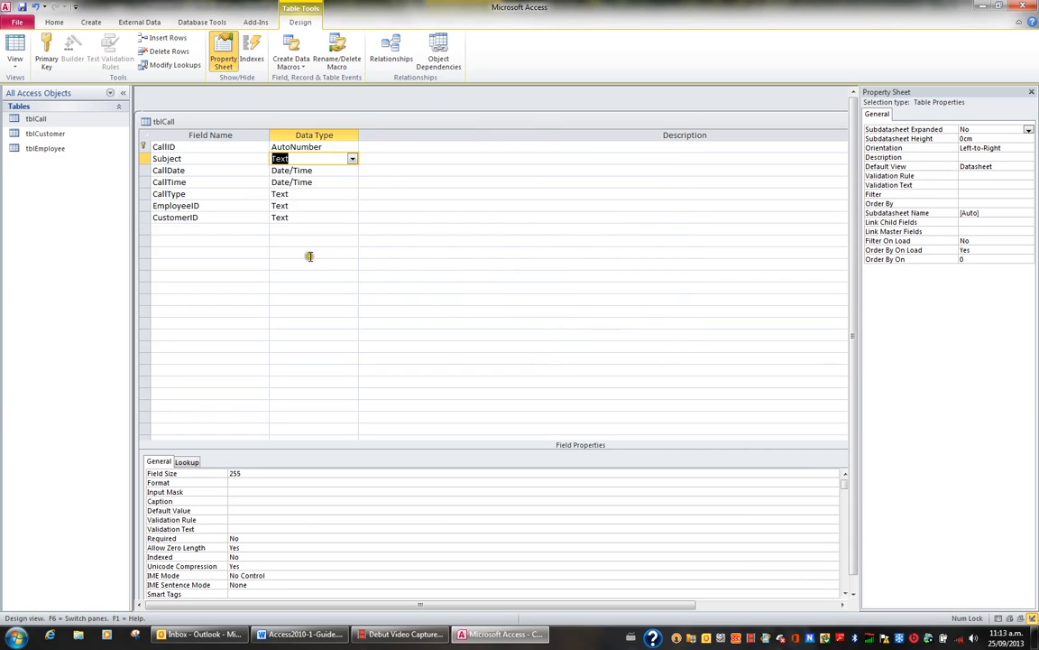
- Save tblCall and check the Subject field's choices in Datasheet view
left_click(16, 51)
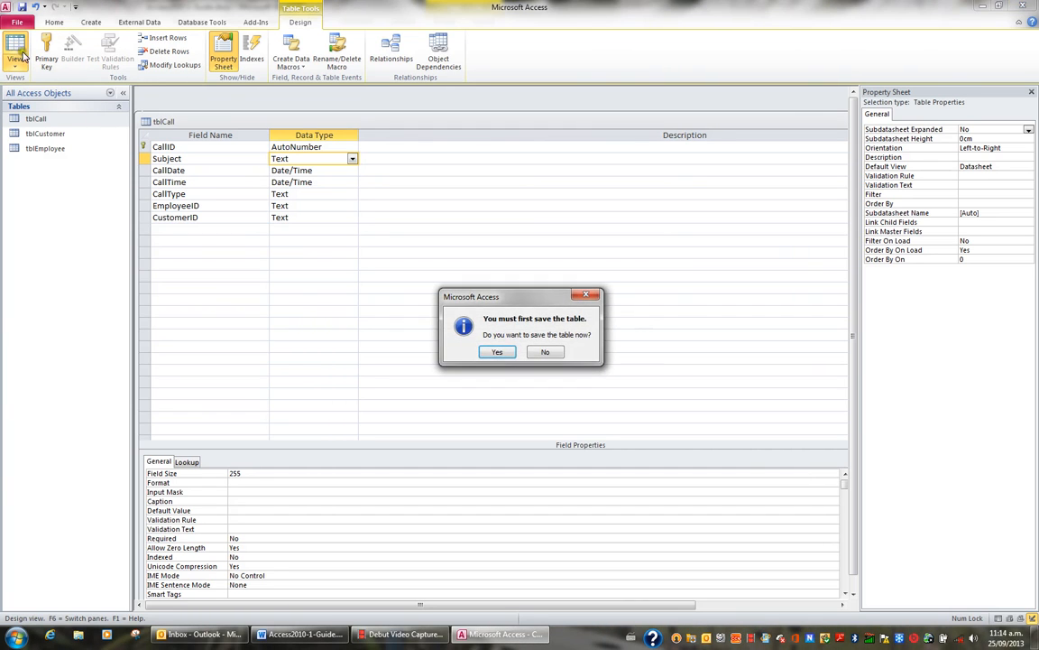
left_click(497, 352)
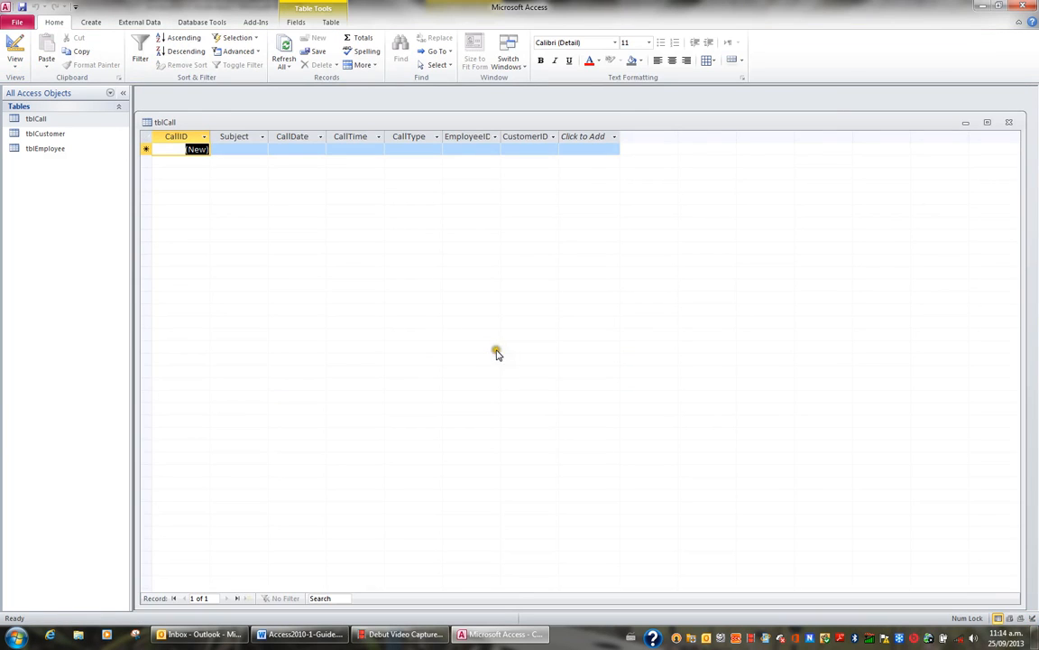
left_click(255, 151)
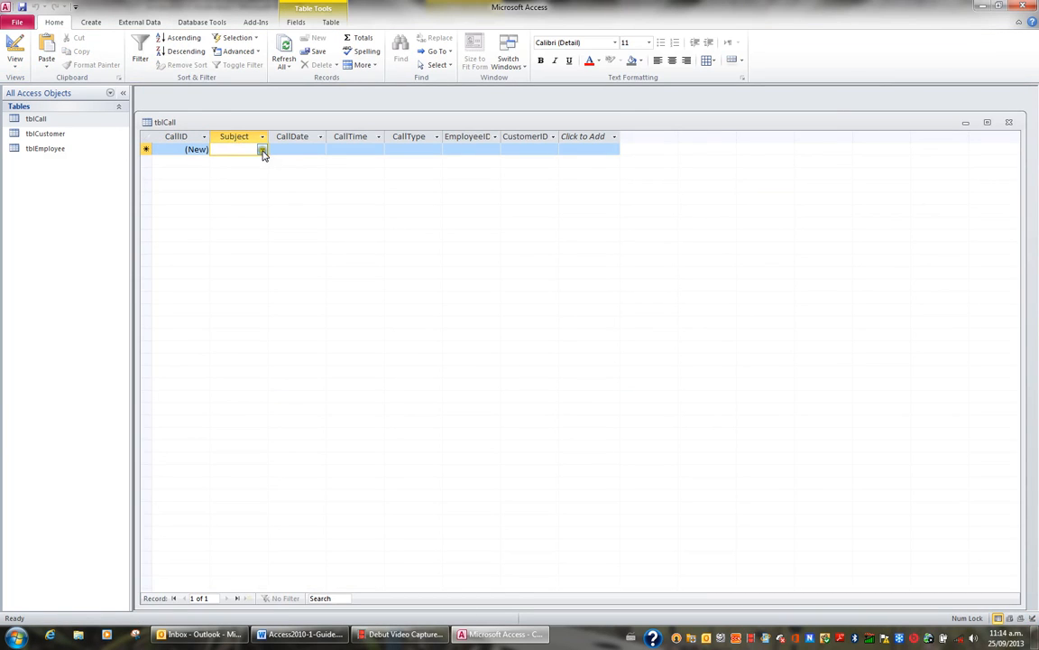
left_click(262, 151)
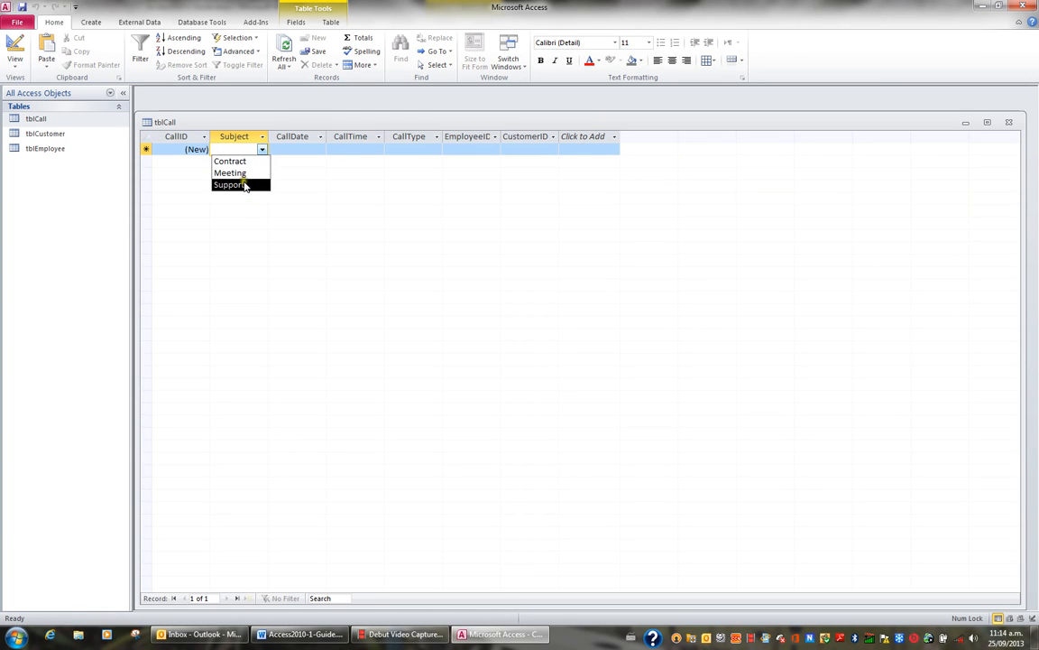
left_click(263, 151)
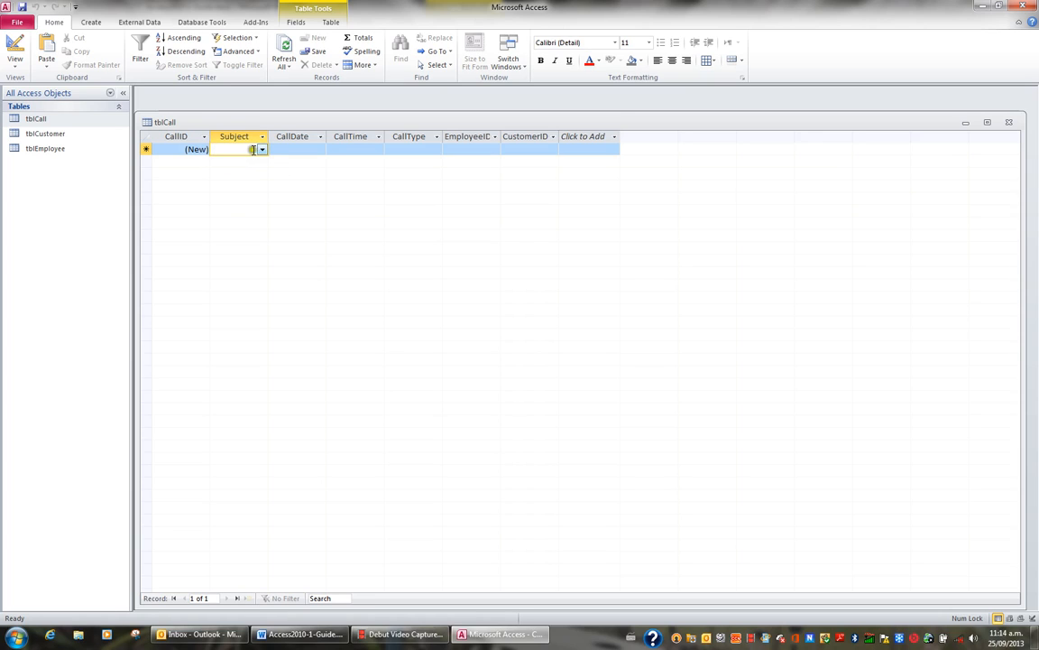
- Return to Design view and start a Lookup Wizard for the CallType field using typed-in values
left_click(15, 46)
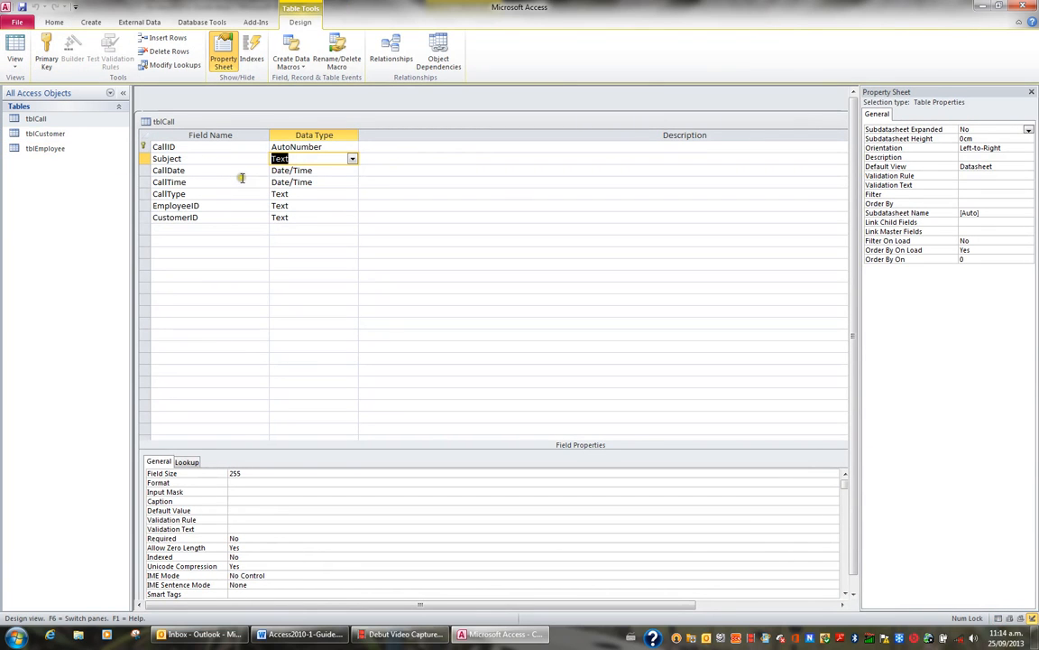
left_click(343, 194)
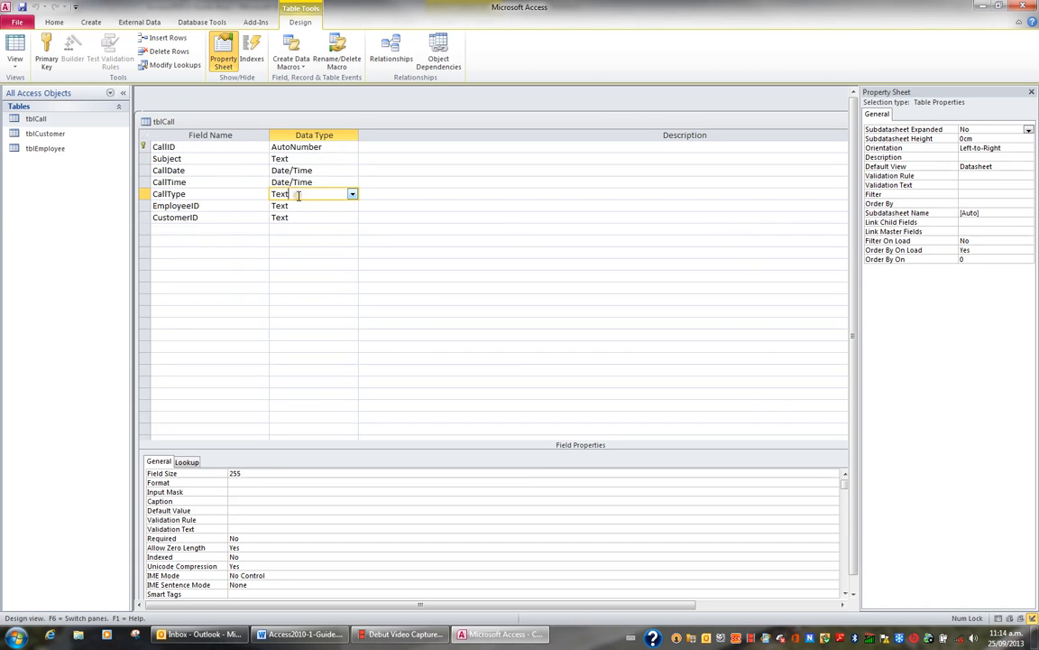
left_click(352, 194)
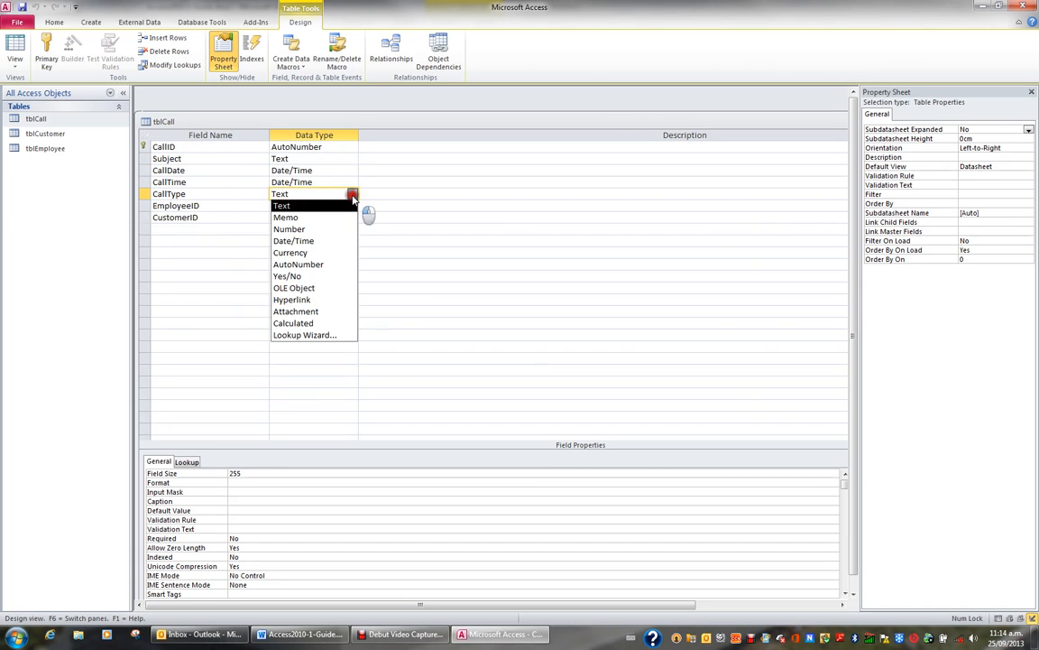
left_click(332, 335)
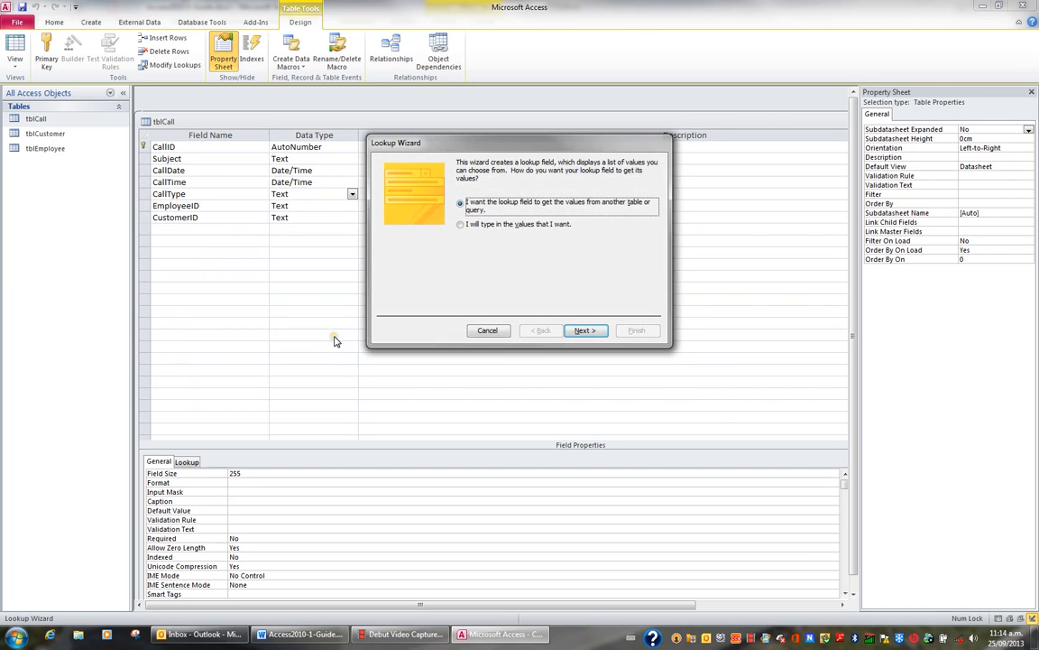
left_click(479, 226)
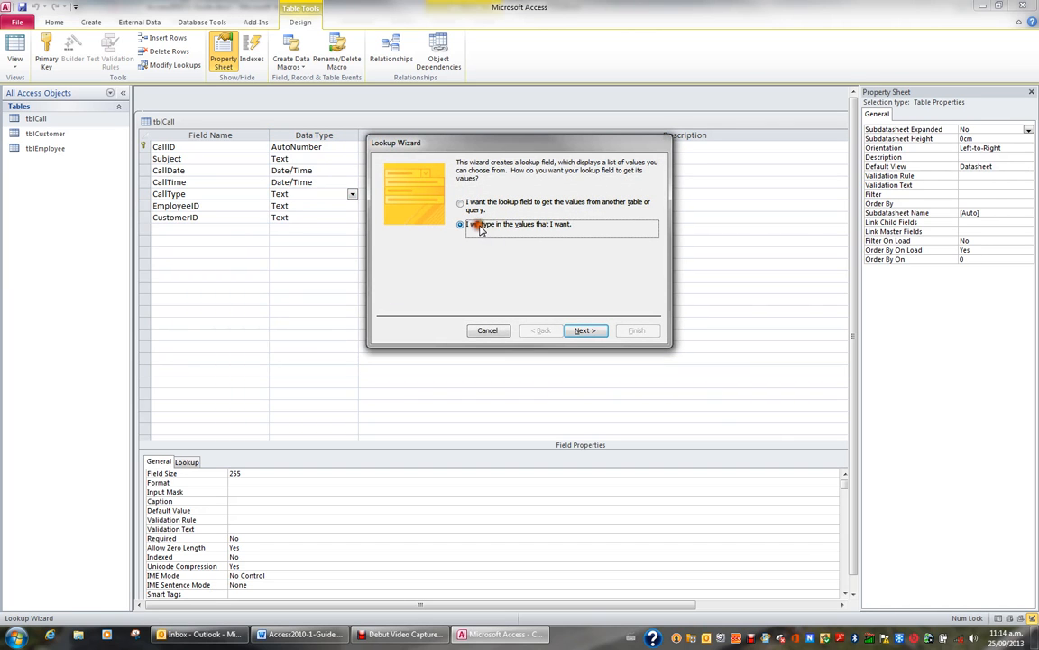
left_click(587, 331)
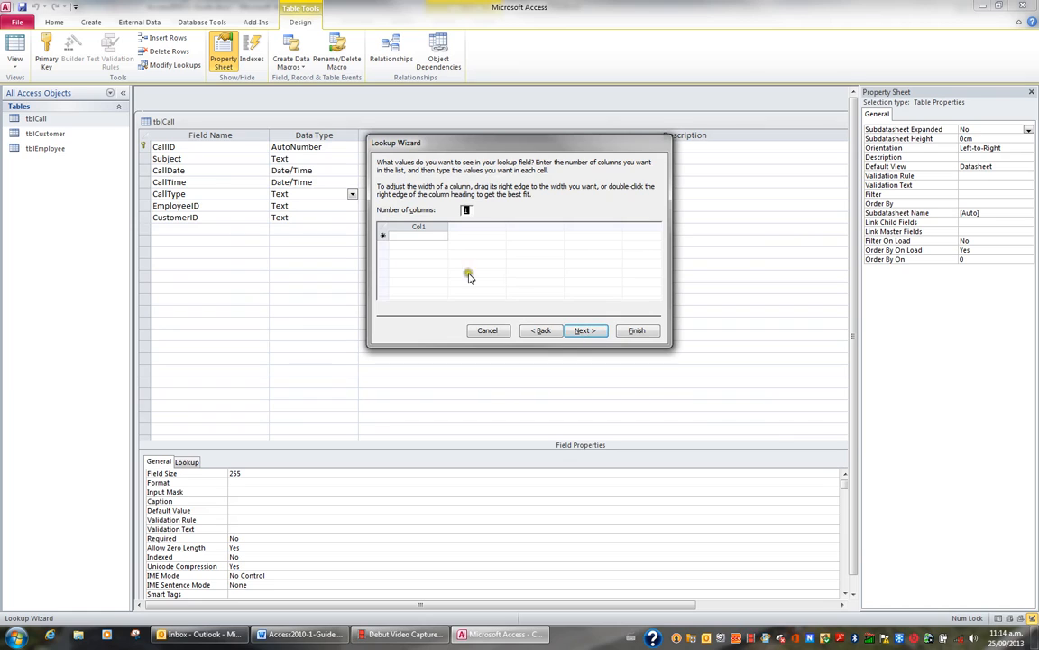
- Enter Email, Fax, Phone and Visit as the values of the CallType lookup's single column
left_click(416, 236)
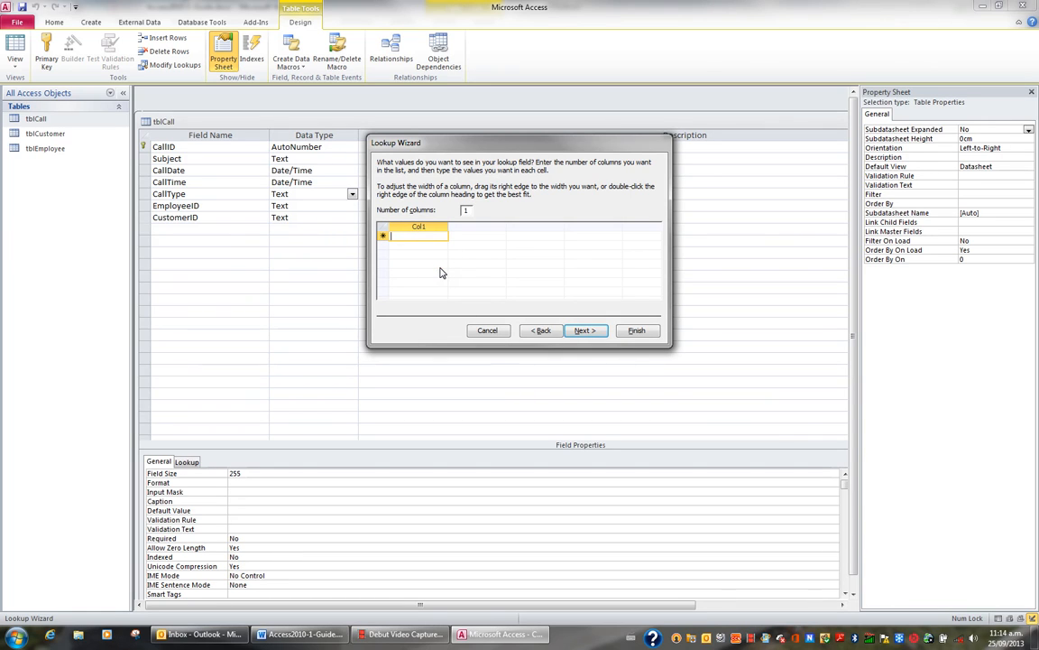
type("Email")
key("Return")
type("F")
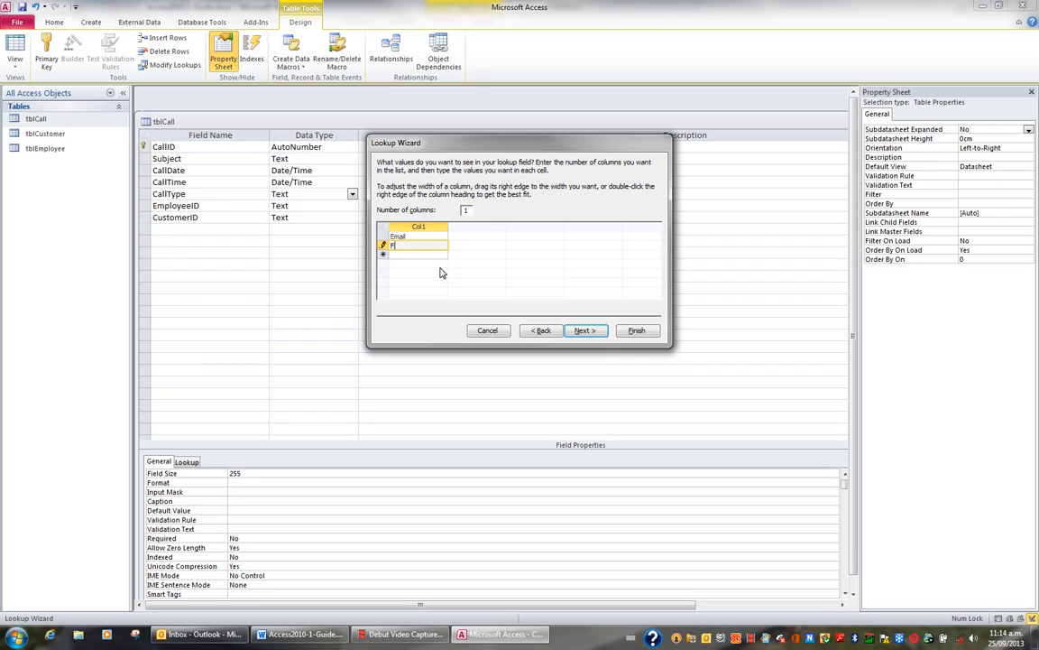
type("ax")
key("Return")
type("Ph")
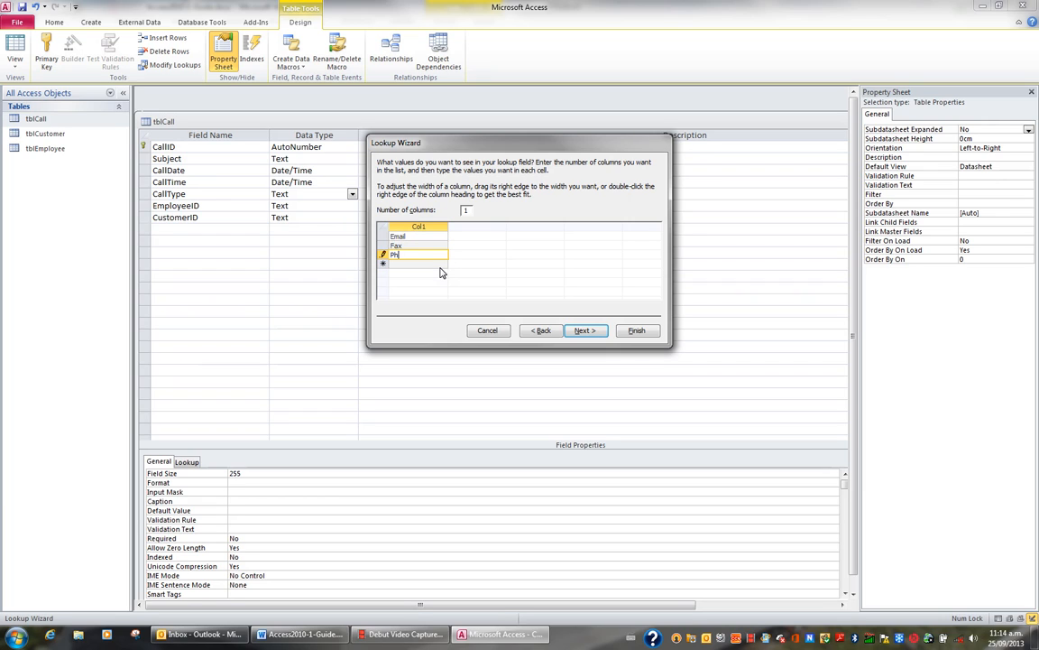
type("one")
key("Return")
type("Visit")
- Limit the CallType lookup to its list, keep the label CallType, and finish the wizard
left_click(587, 331)
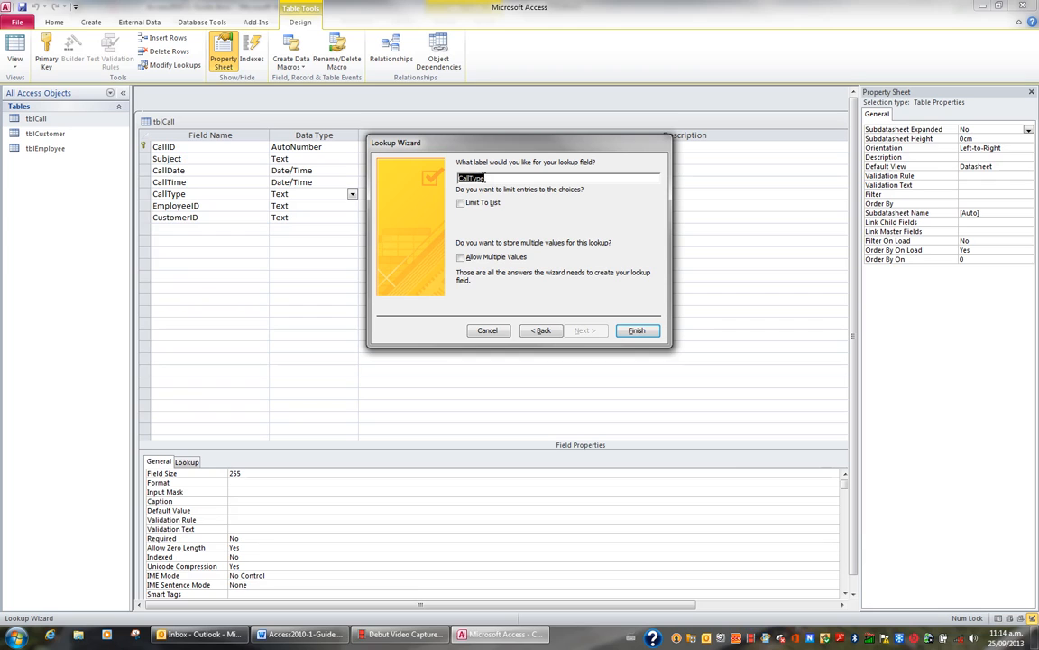
left_click(462, 203)
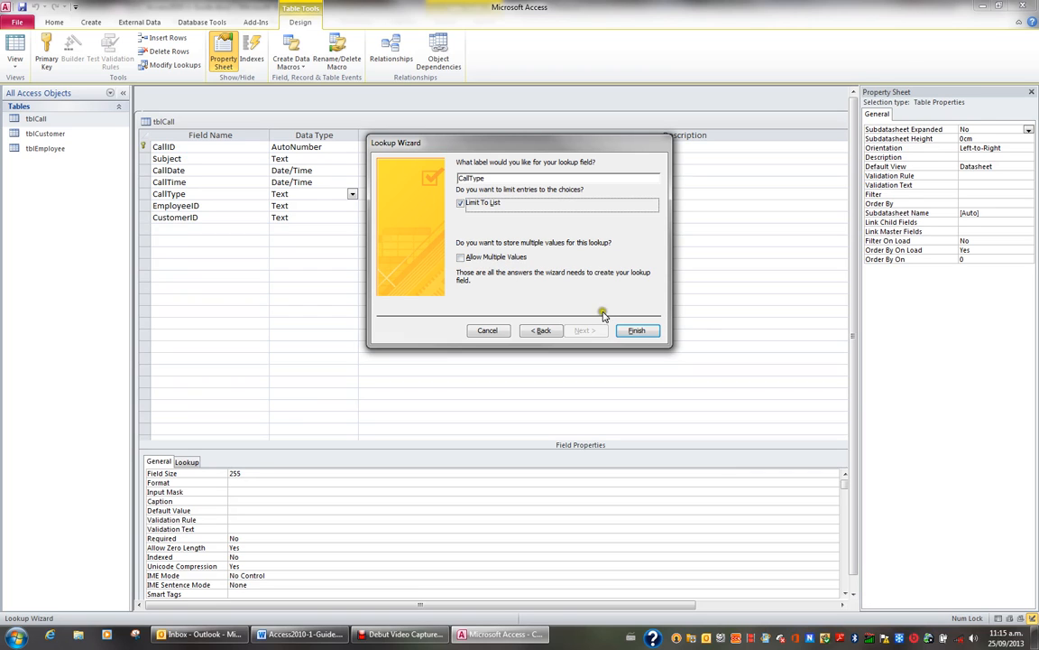
left_click(656, 330)
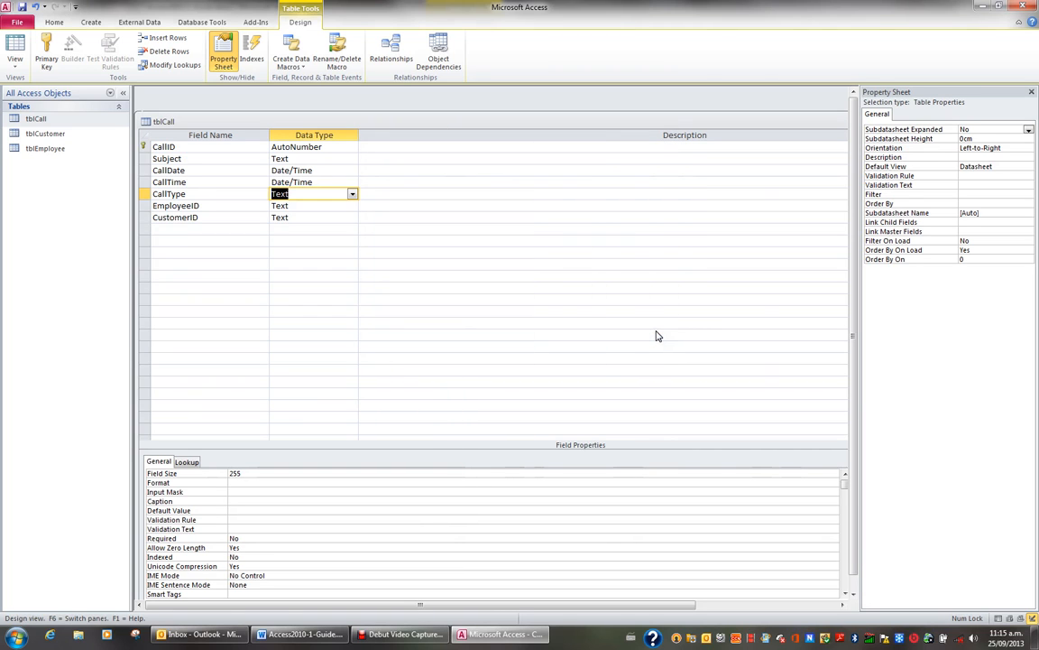
- Save tblCall and check the CallType field's choices in Datasheet view before returning to Design view
left_click(15, 50)
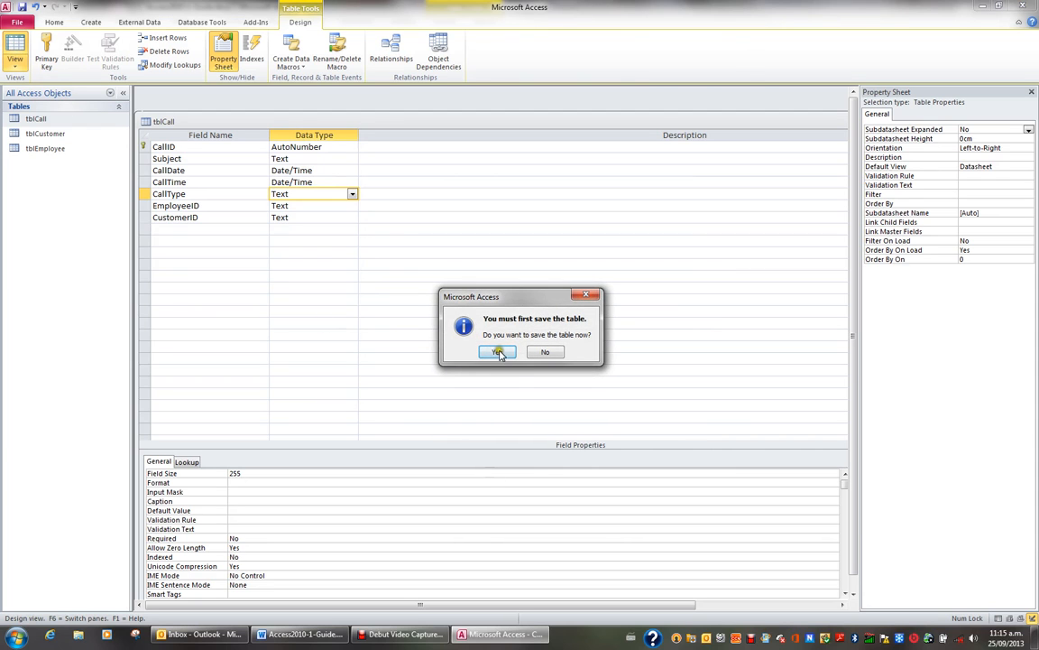
left_click(499, 353)
left_click(431, 150)
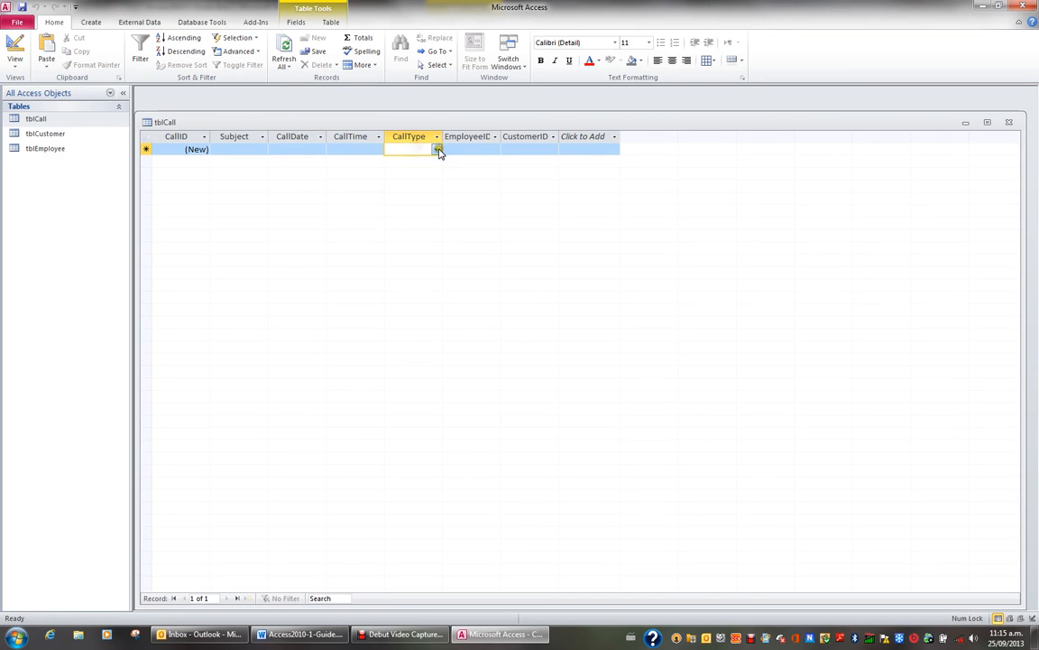
left_click(438, 150)
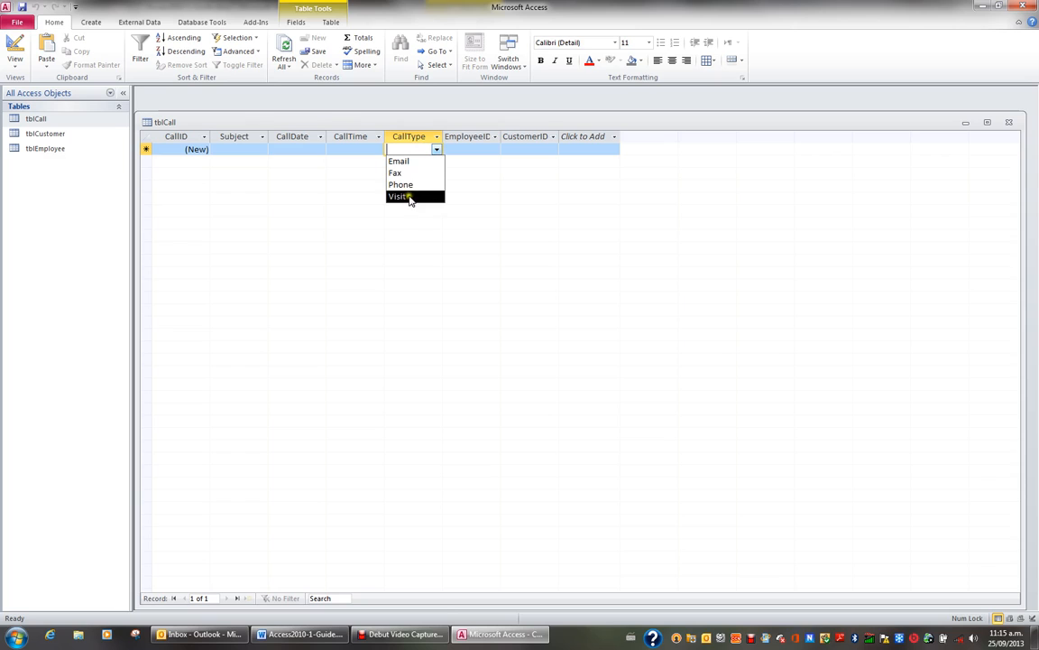
left_click(437, 151)
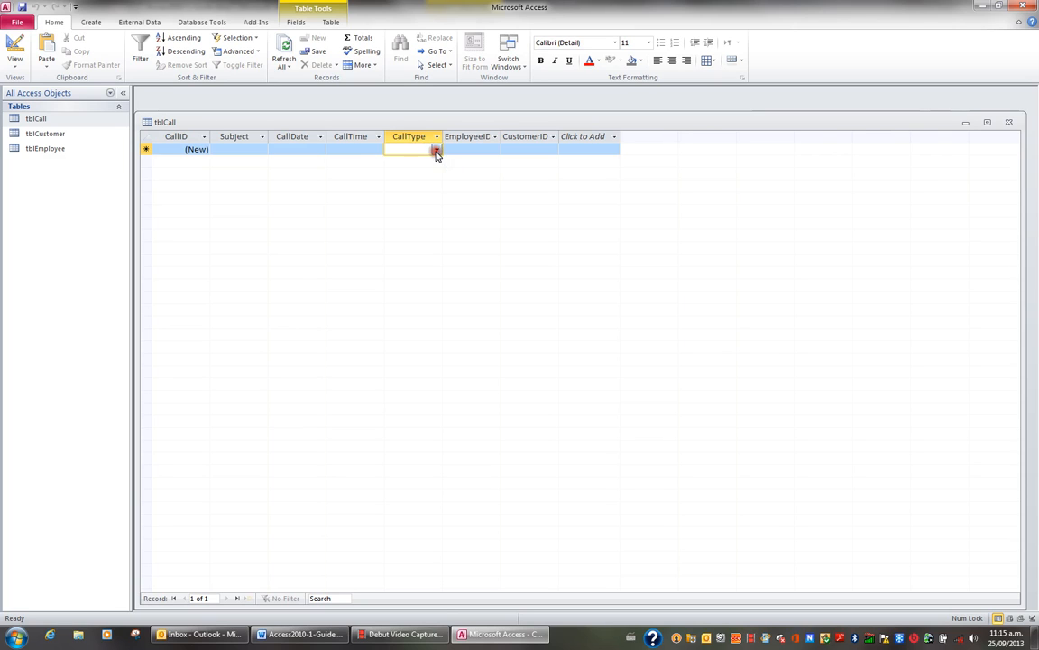
left_click(17, 55)
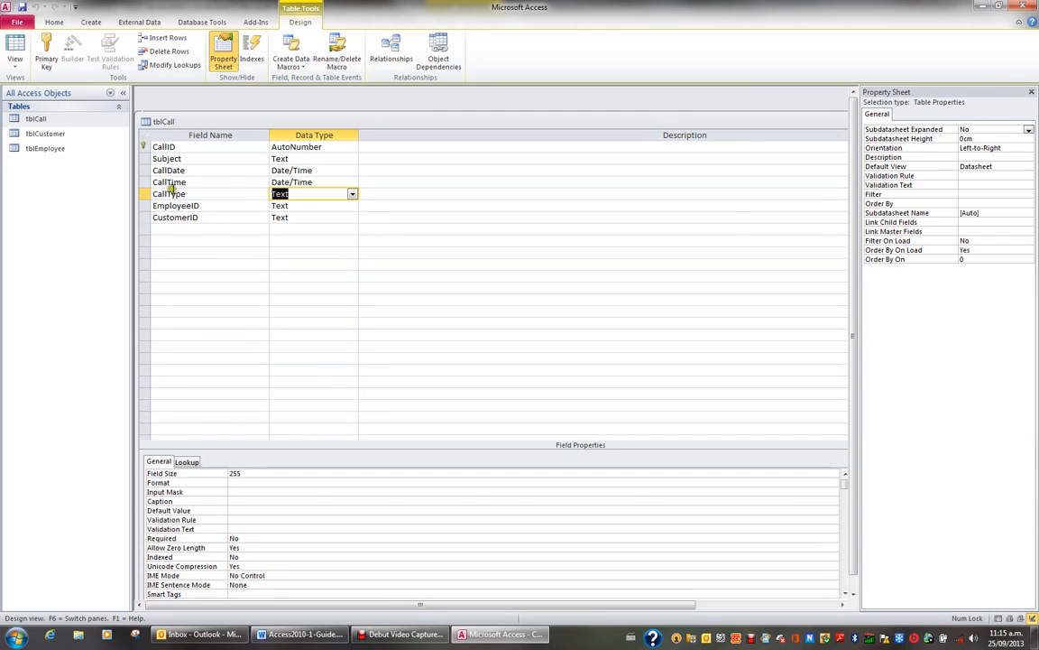
- Add "Other" to the Subject field's lookup row source, after Contract, Meeting and Support
left_click(193, 159)
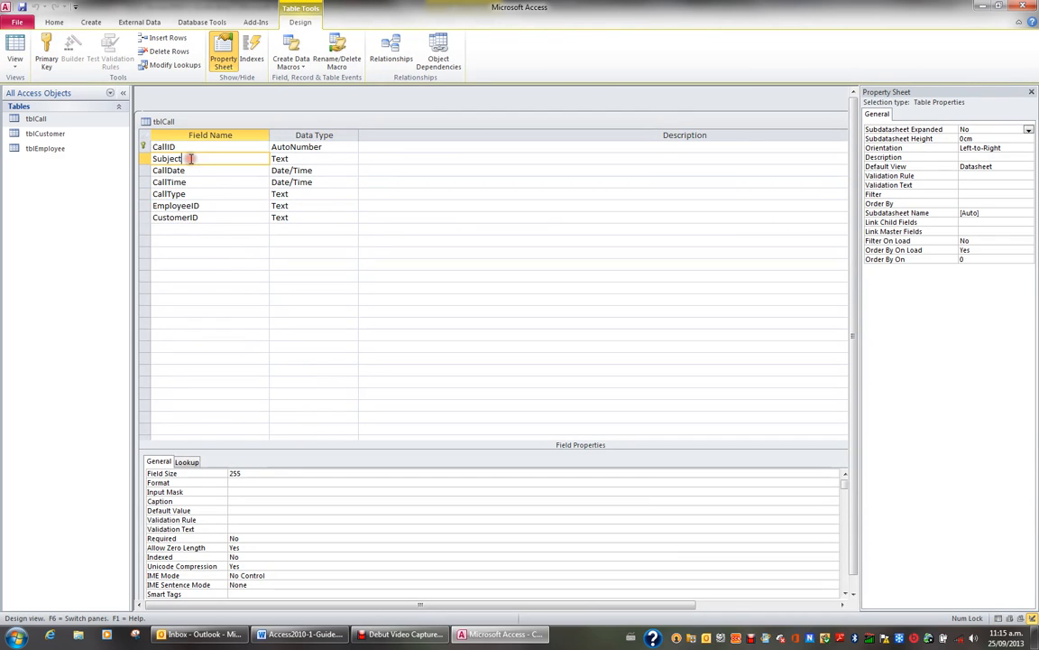
left_click(188, 463)
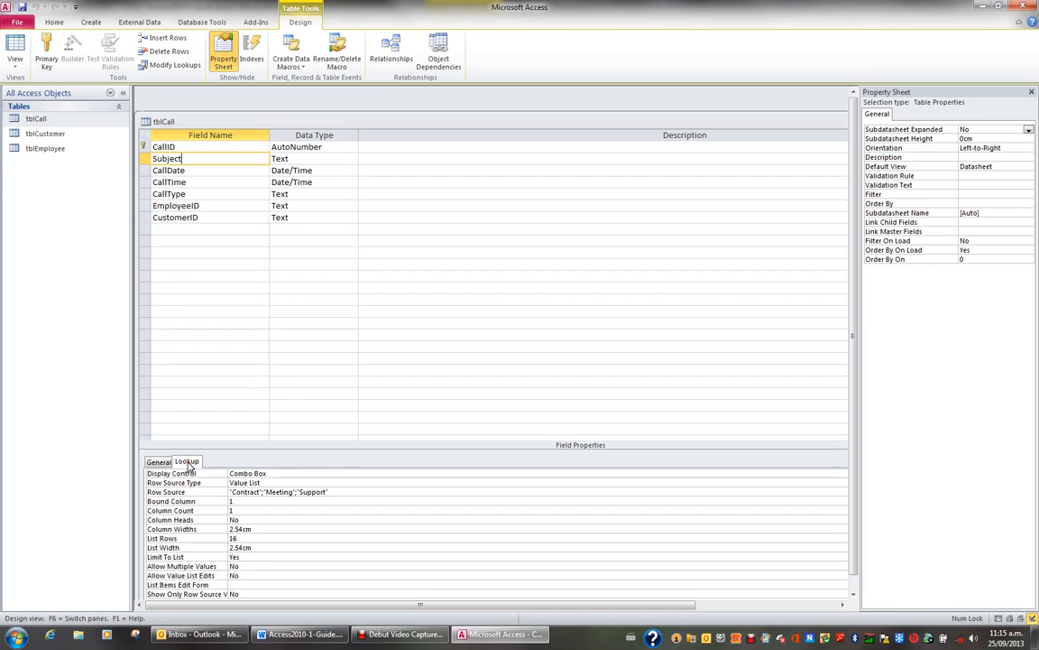
left_click(270, 483)
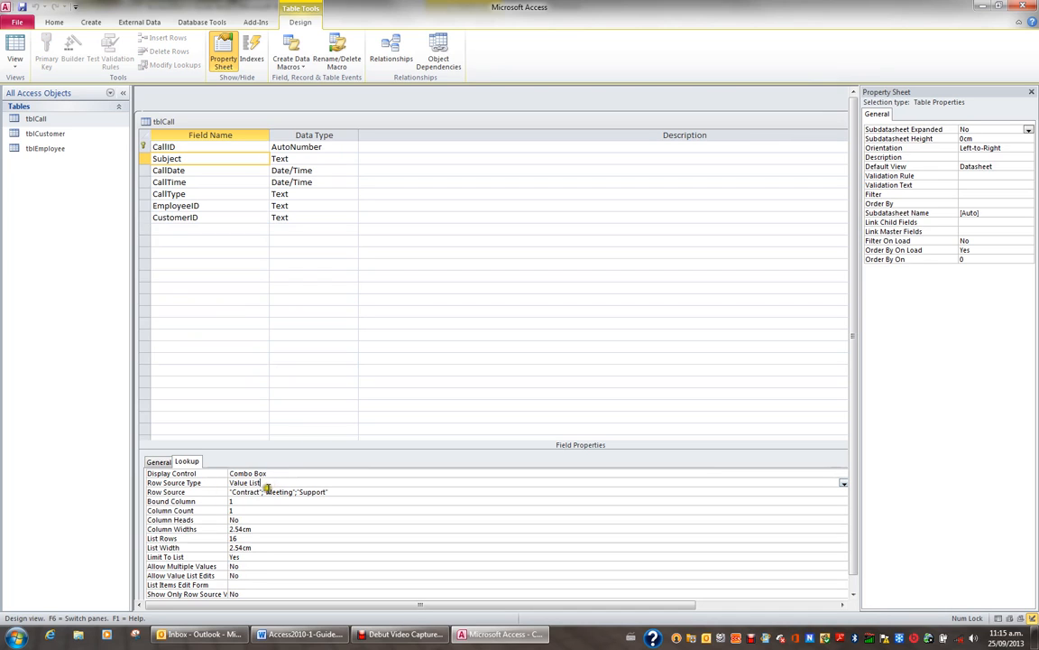
left_click(255, 492)
left_click(280, 492)
left_click(332, 491)
type(";\"Other")
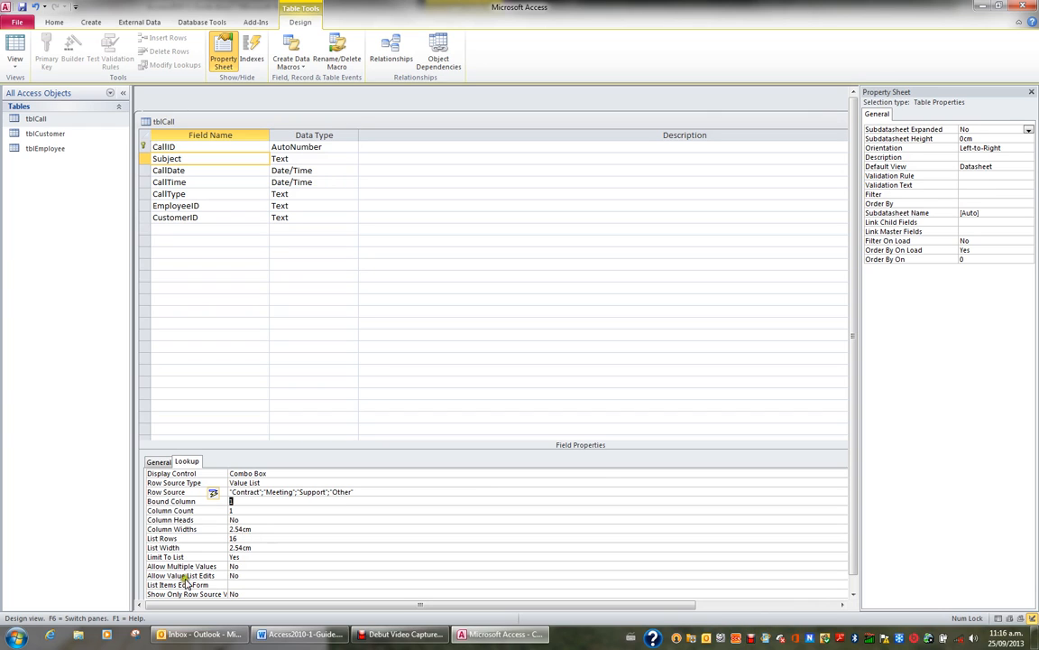
- Review the Limit To List and List Width settings of the Subject lookup, and compare them with the CallType field's lookup properties
left_click(246, 558)
left_click(243, 548)
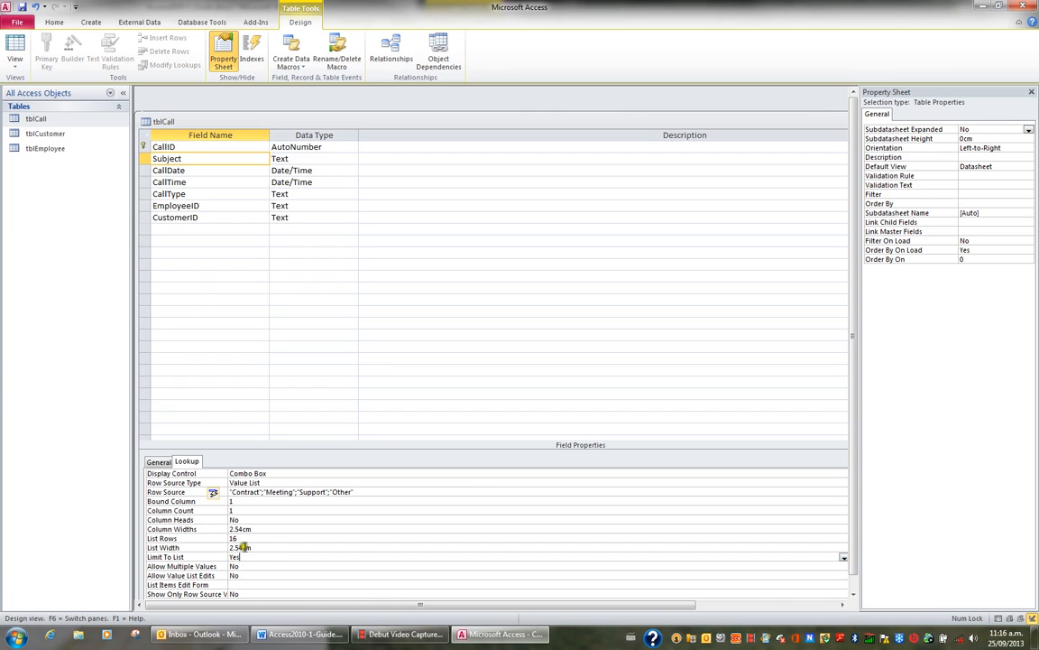
left_click(190, 193)
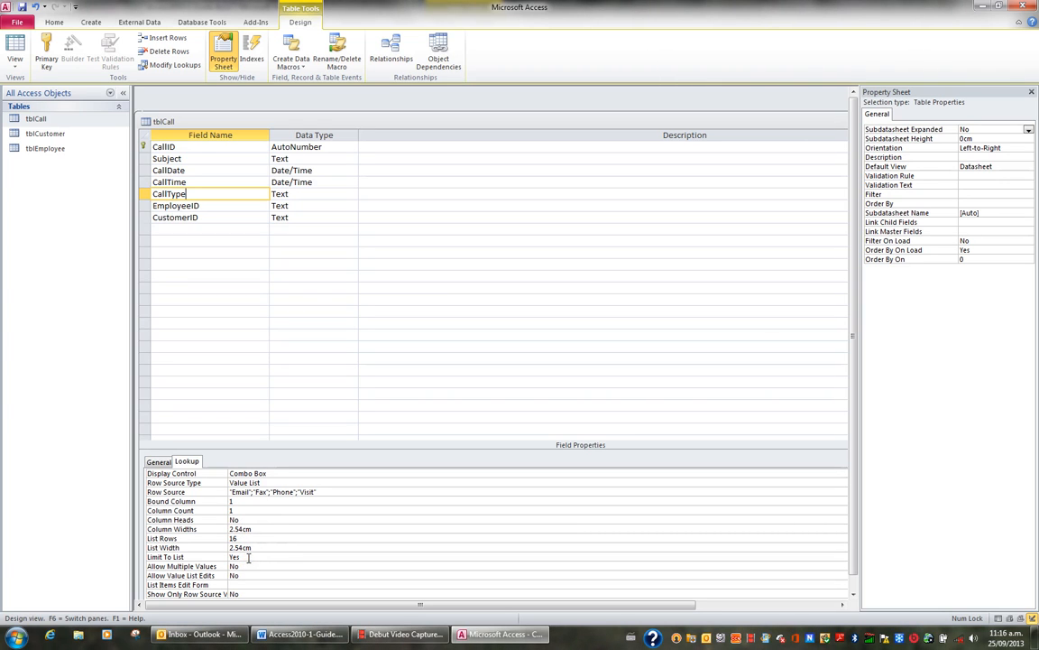
left_click(189, 159)
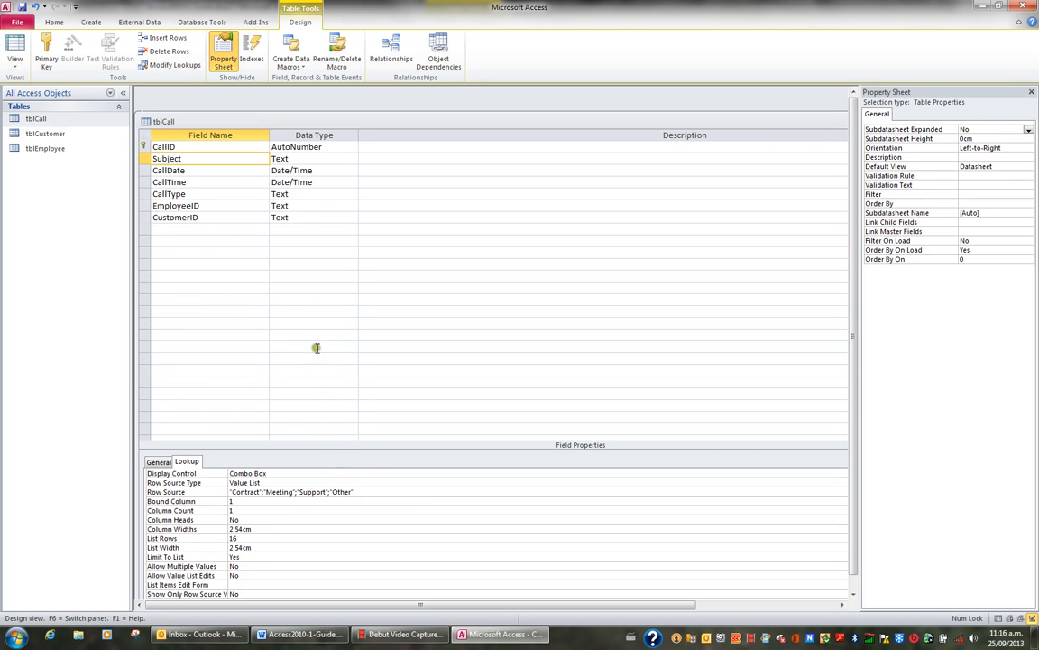
- Save tblCall and check the Subject field's list of choices in Datasheet view
left_click(15, 47)
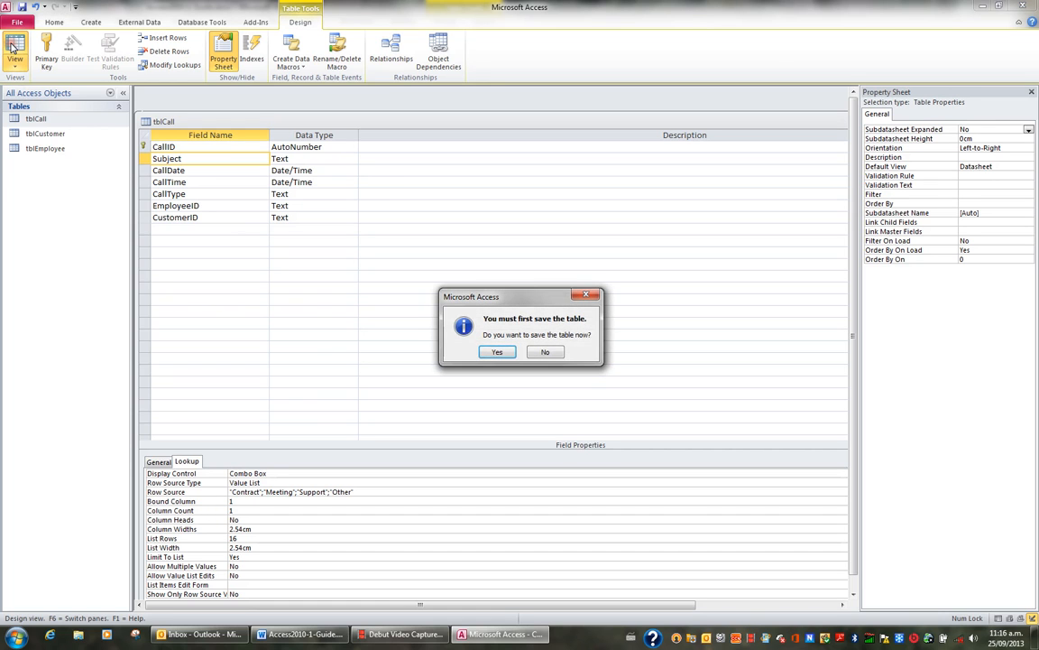
left_click(498, 352)
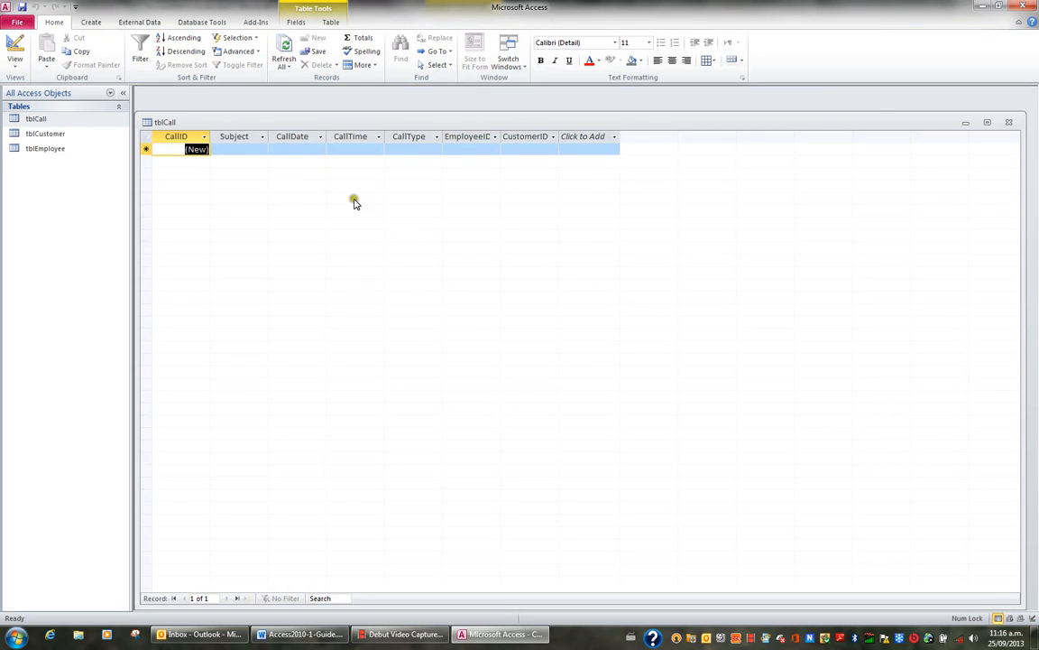
left_click(243, 149)
left_click(261, 149)
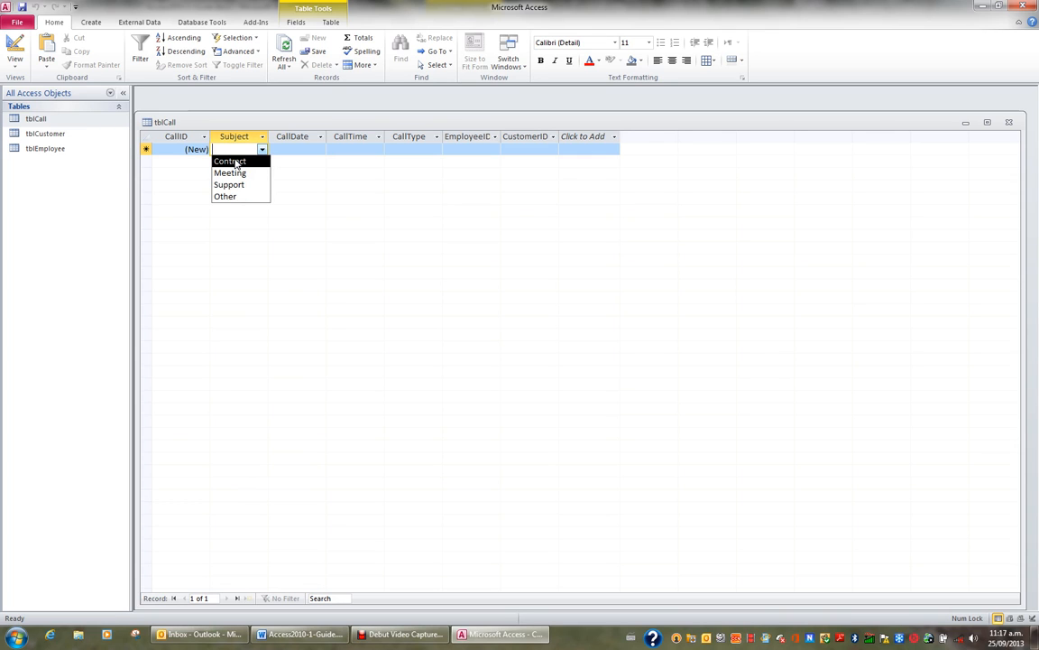
- Return to Design view and start a Lookup Wizard for the EmployeeID field that gets its values from the tblEmployee table
left_click(14, 50)
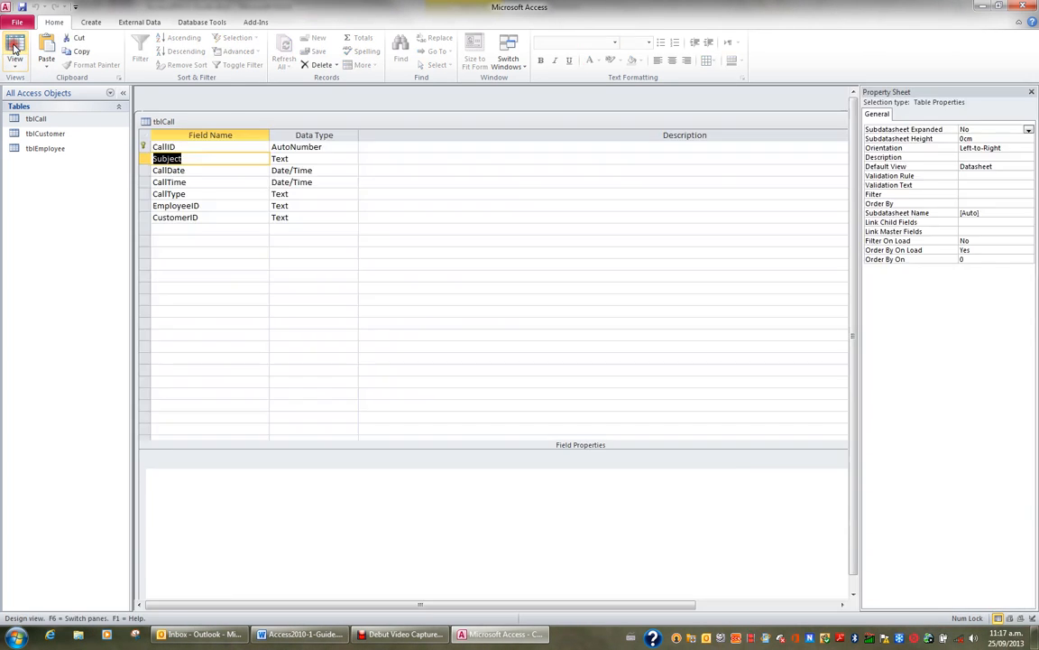
left_click(191, 206)
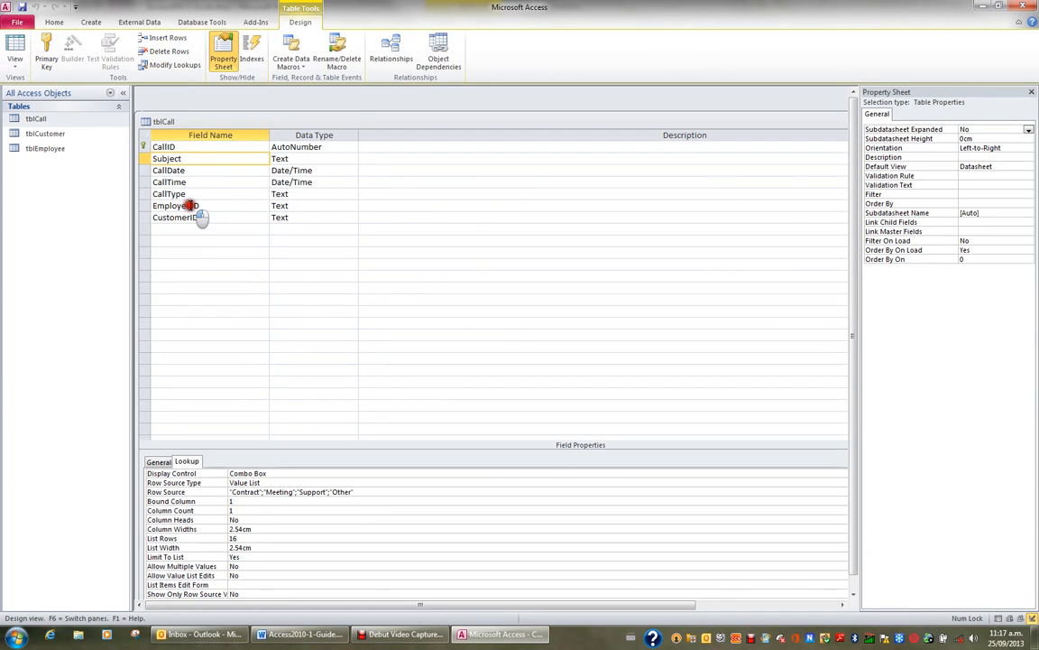
left_click(297, 205)
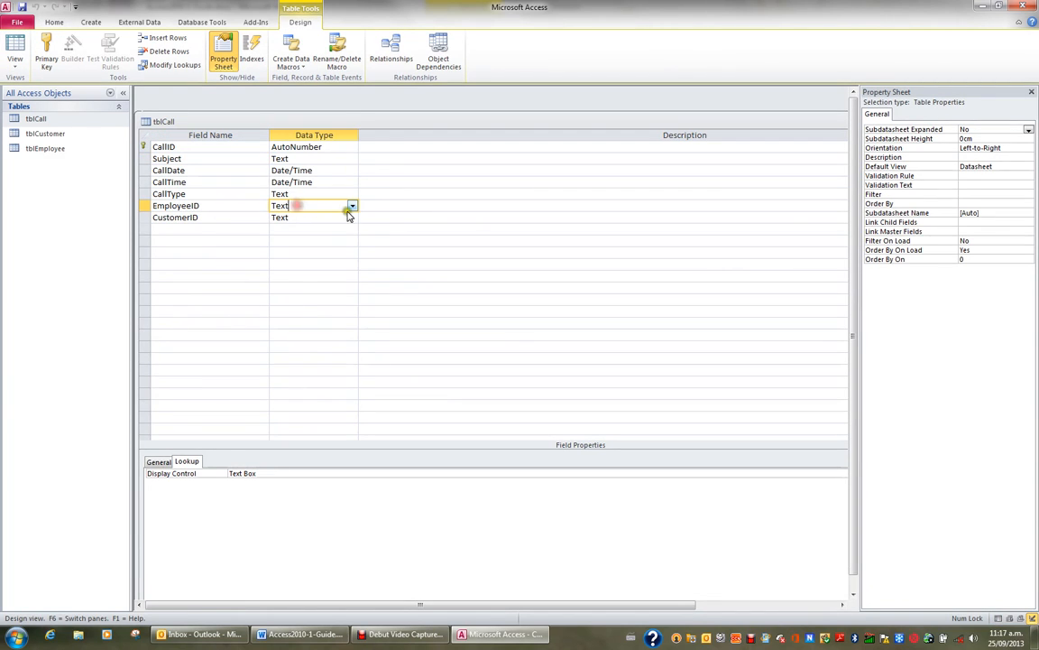
left_click(350, 207)
left_click(330, 348)
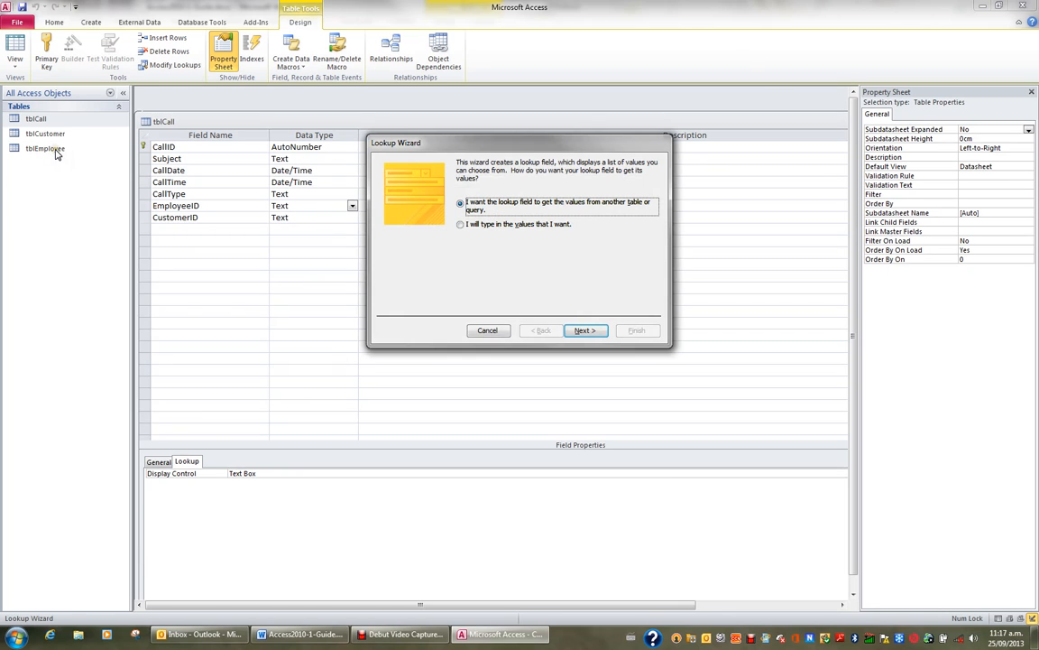
left_click(585, 330)
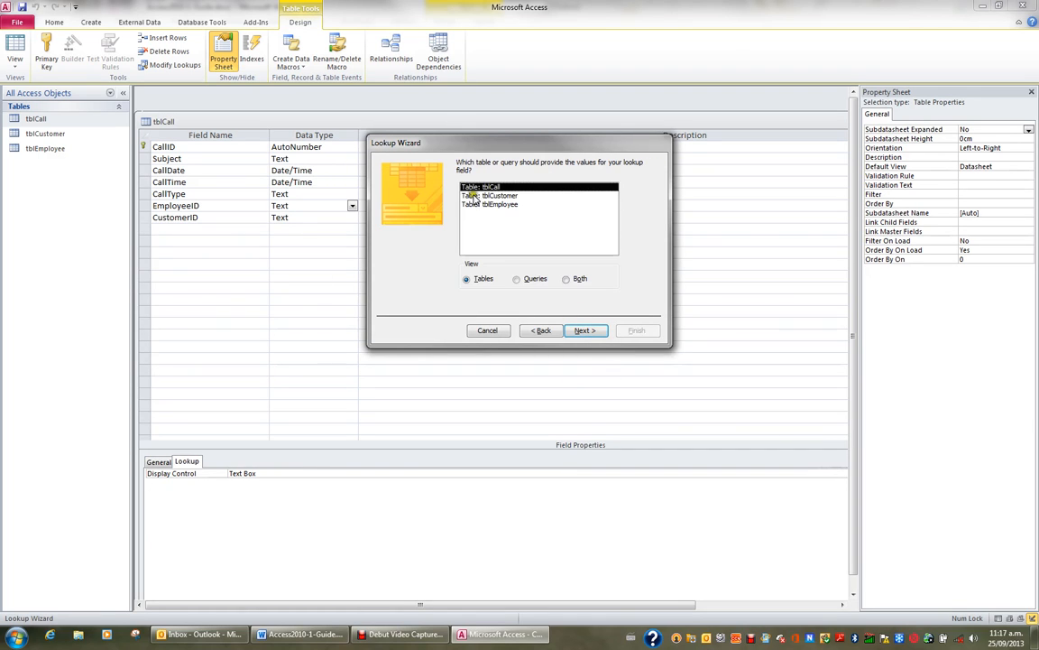
left_click(502, 206)
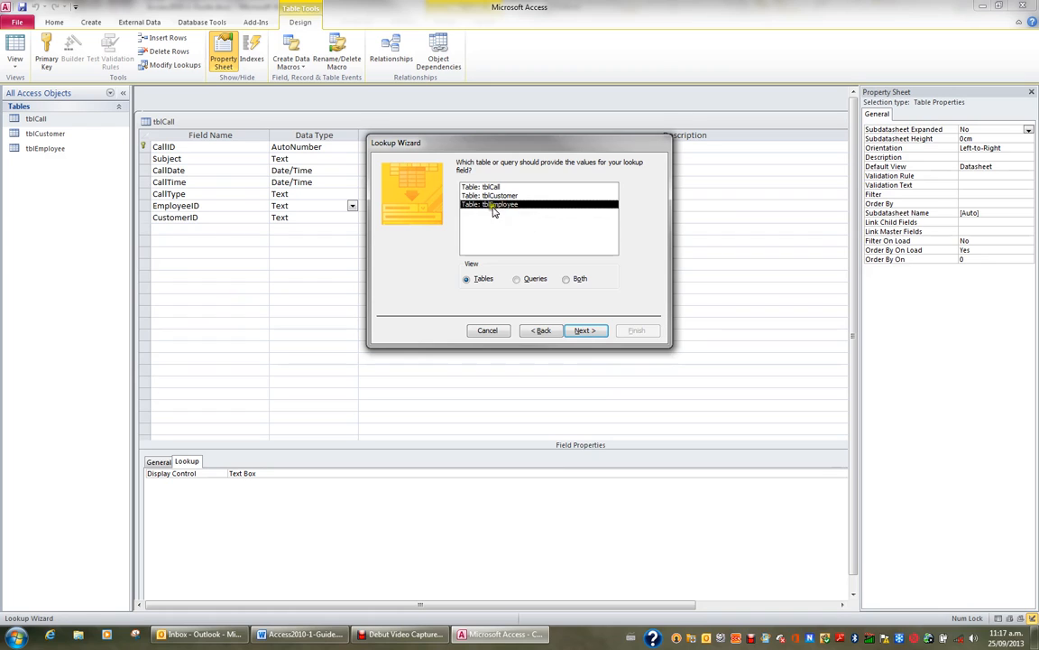
left_click(586, 331)
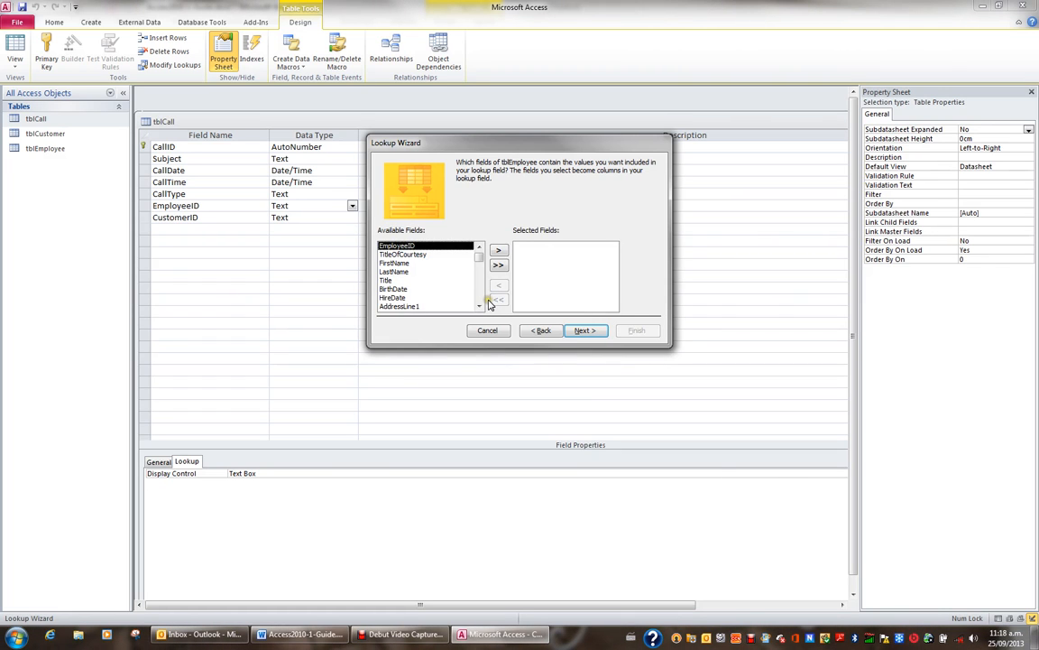
- Include the EmployeeID, LastName and FirstName fields, in that order, as the lookup's columns
left_click(498, 252)
left_click(498, 252)
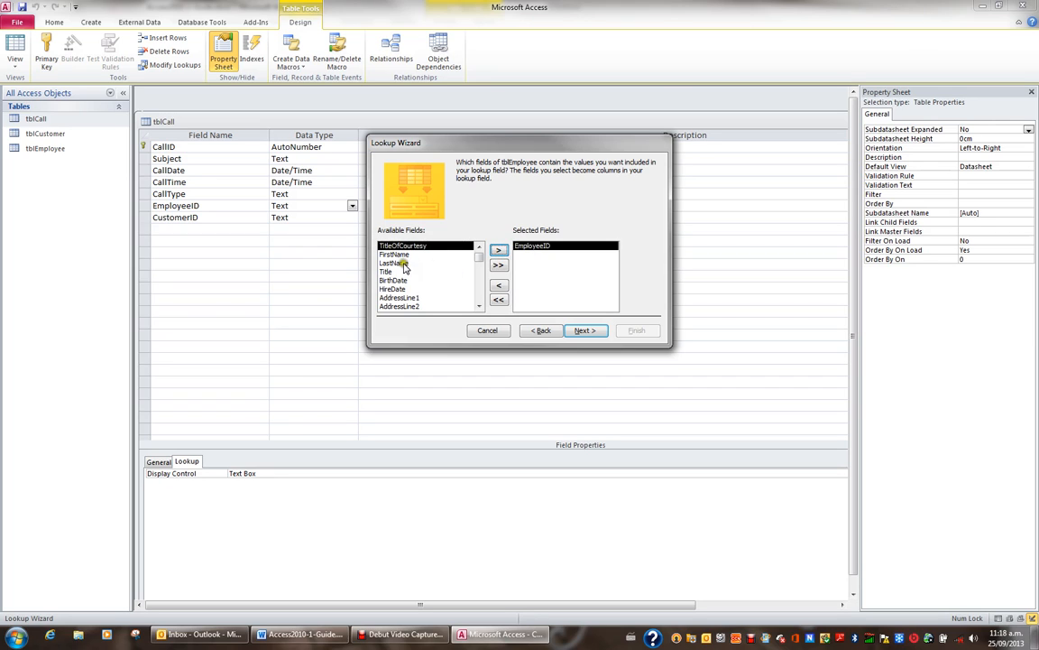
left_click(456, 263)
left_click(499, 252)
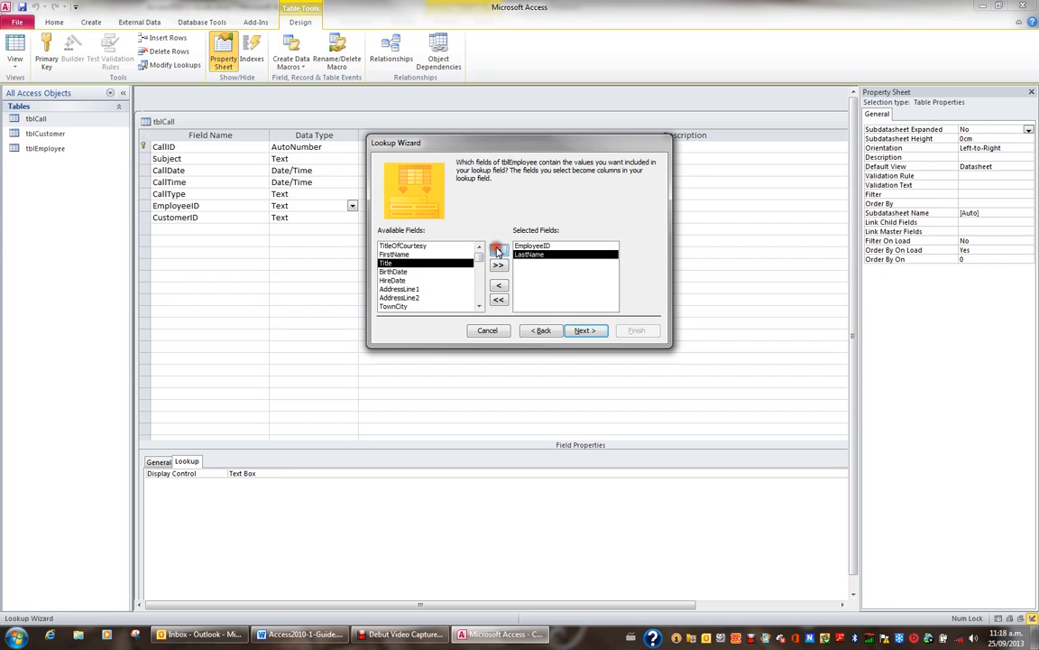
left_click(422, 255)
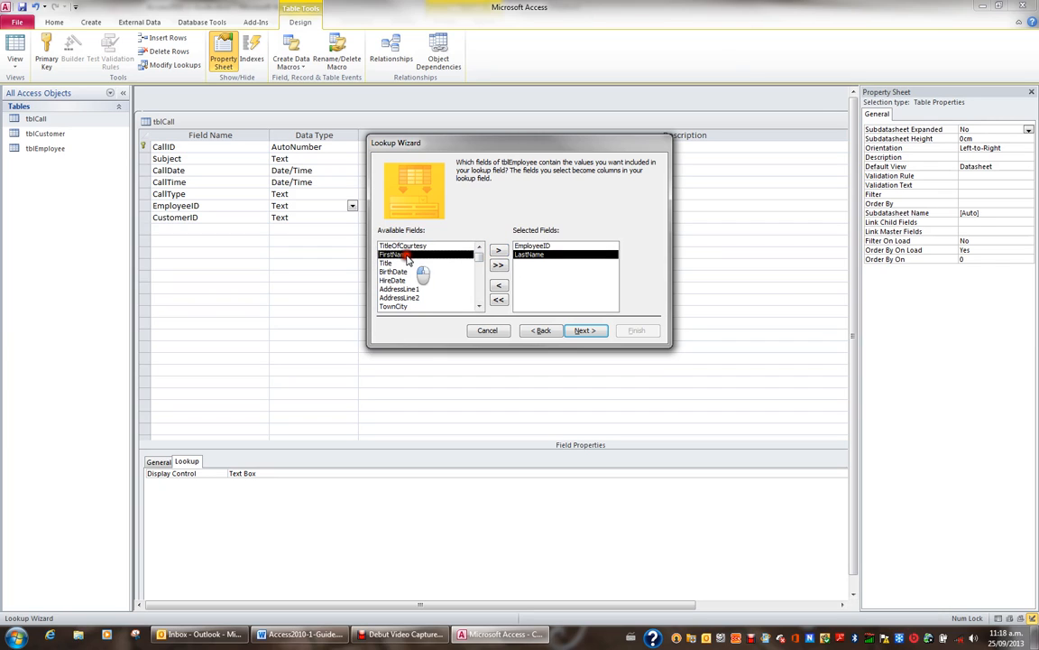
left_click(500, 251)
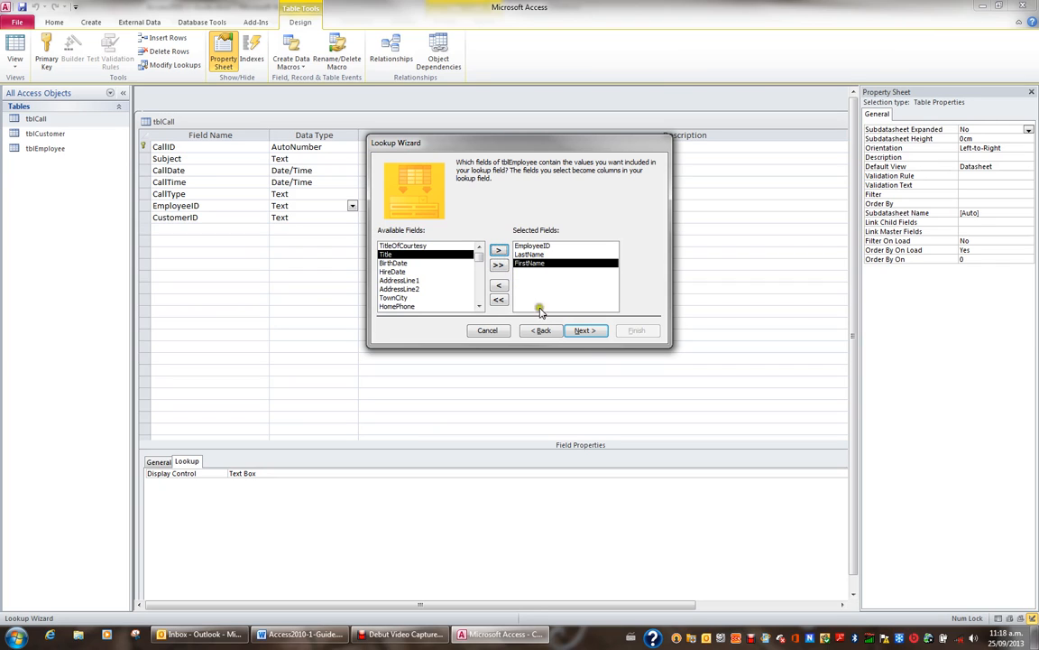
left_click(587, 331)
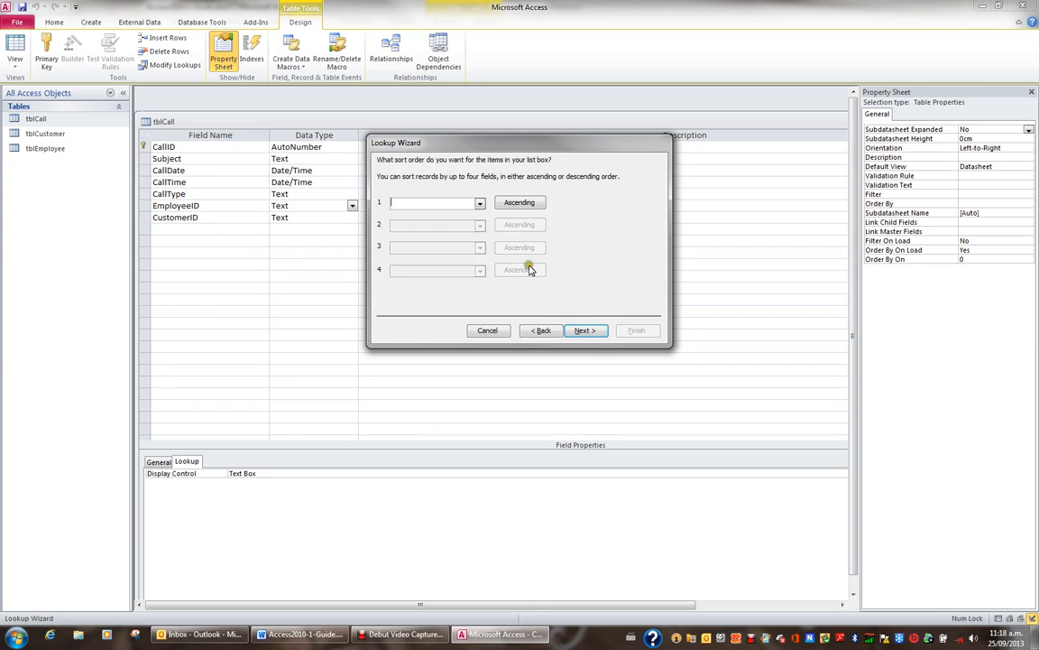
- Sort the lookup list in ascending order by LastName and by FirstName
left_click(480, 204)
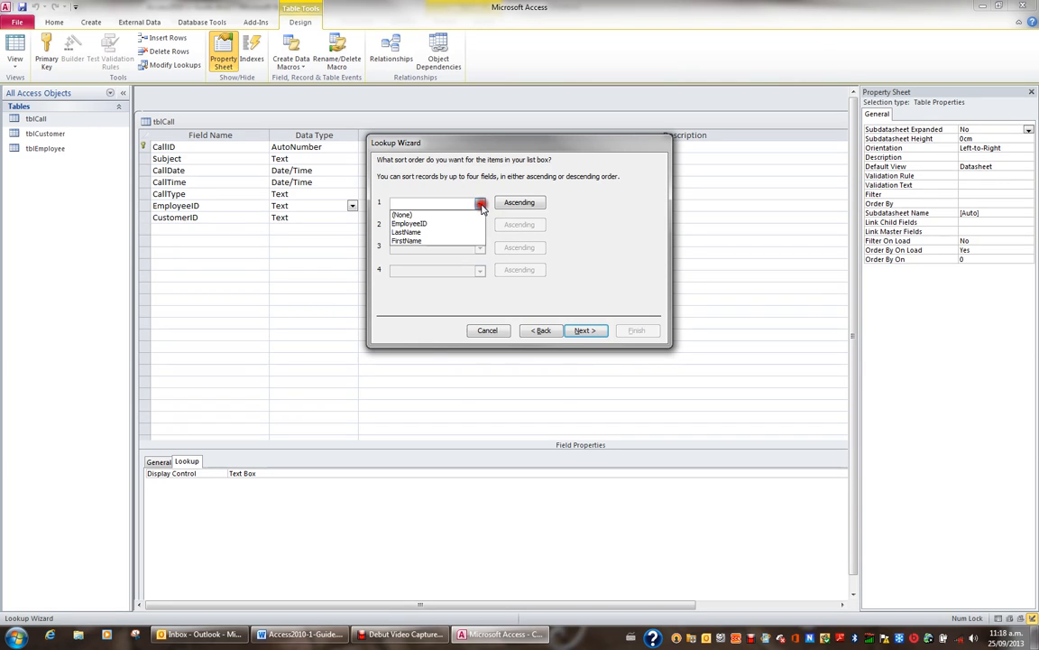
left_click(461, 232)
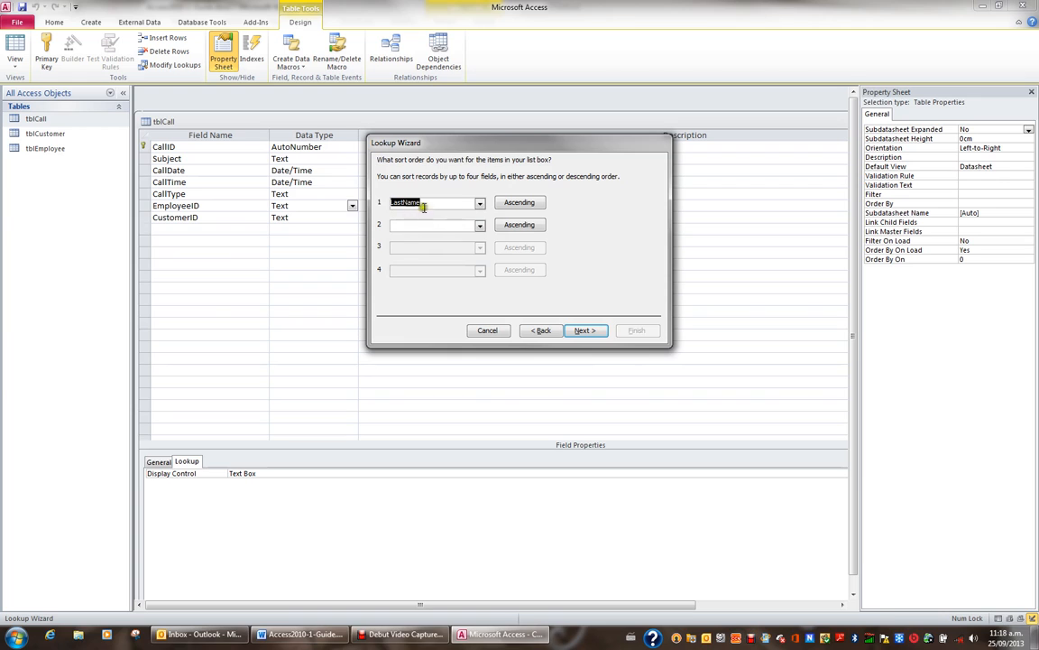
left_click(480, 227)
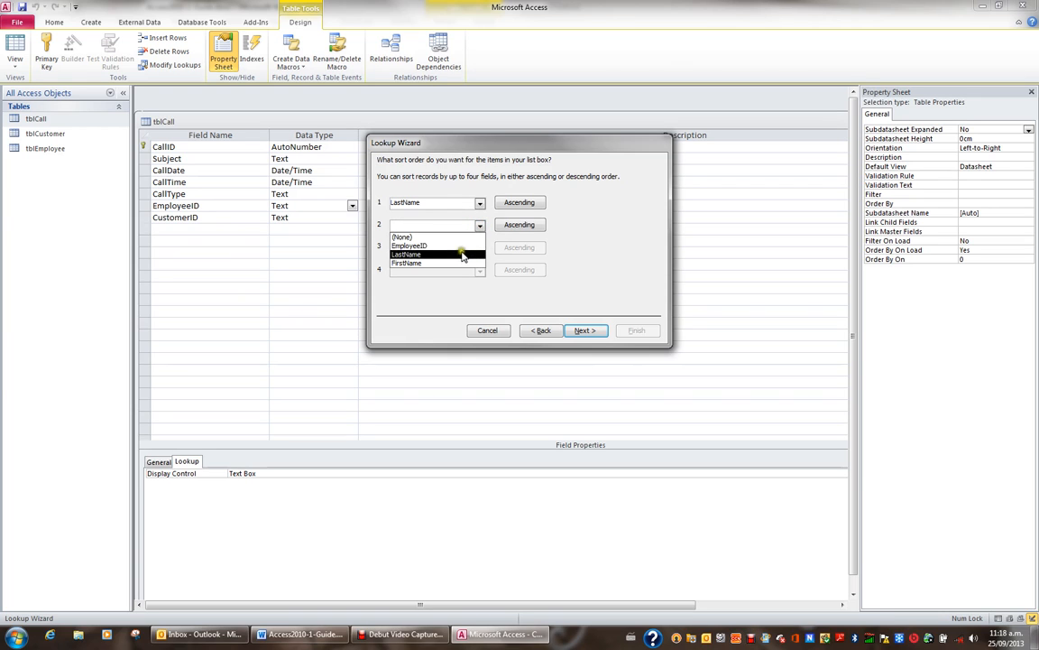
left_click(461, 261)
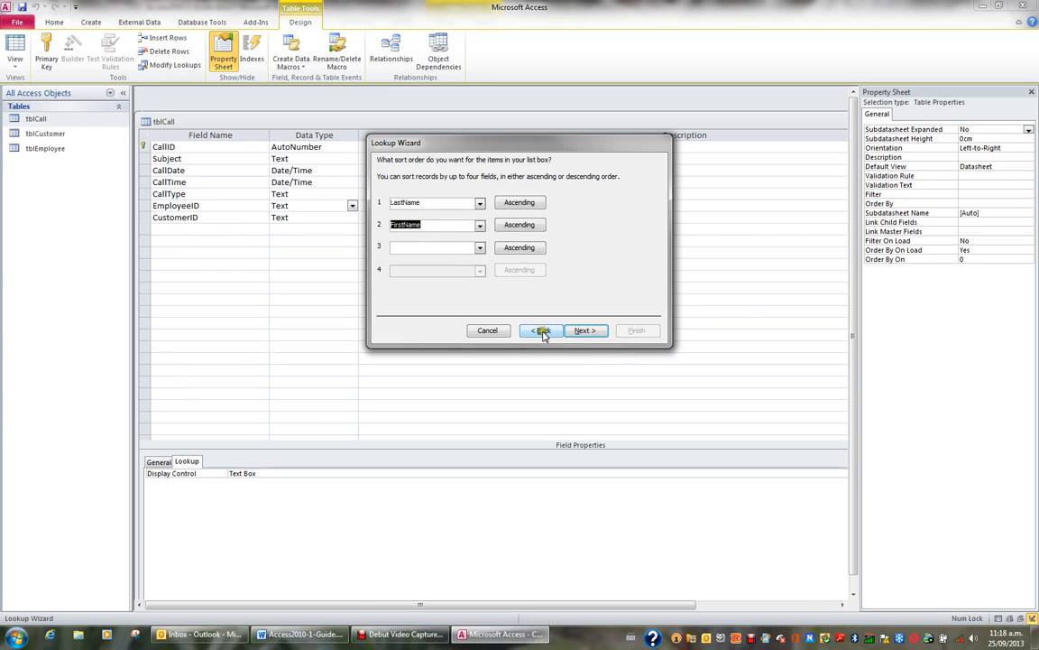
left_click(583, 331)
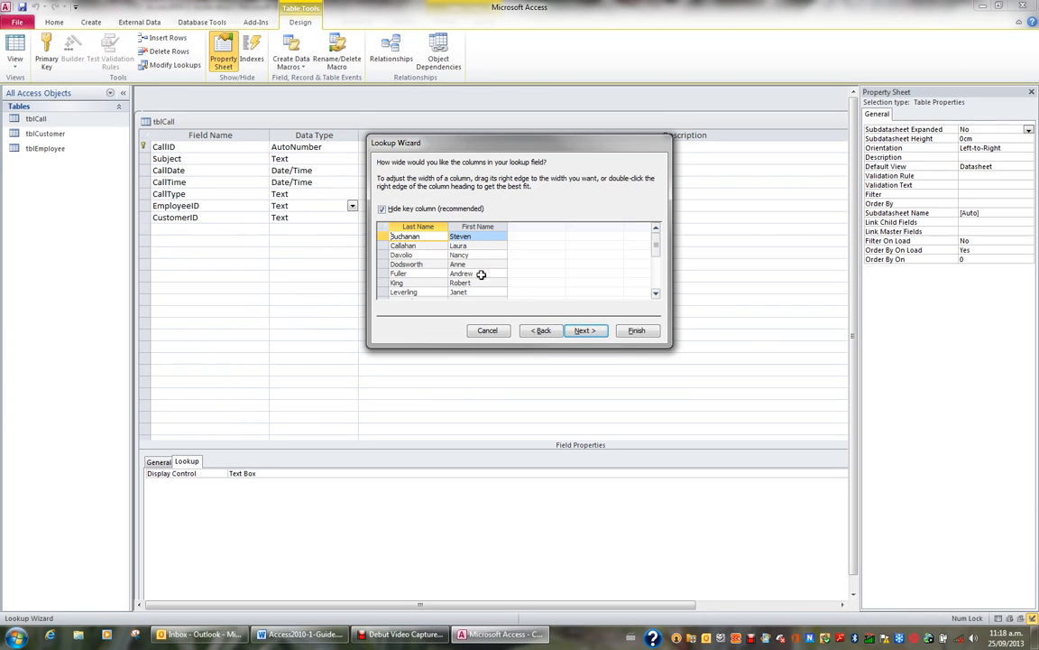
- Show the key column in the lookup preview to view the employee IDs, and hide it again
left_click(383, 209)
left_click(384, 209)
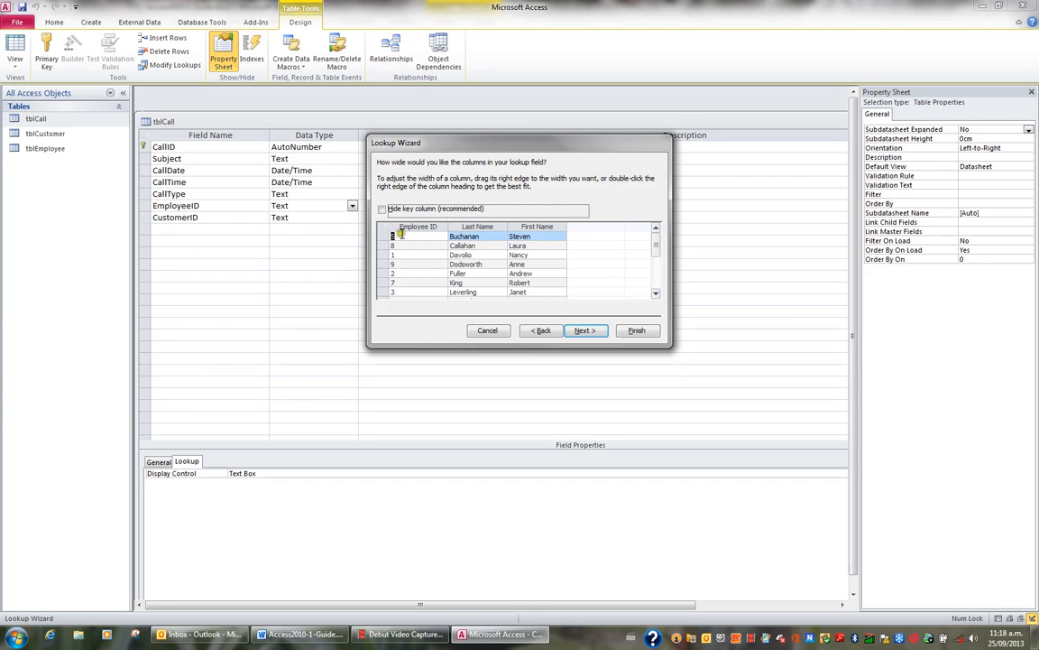
left_click(383, 210)
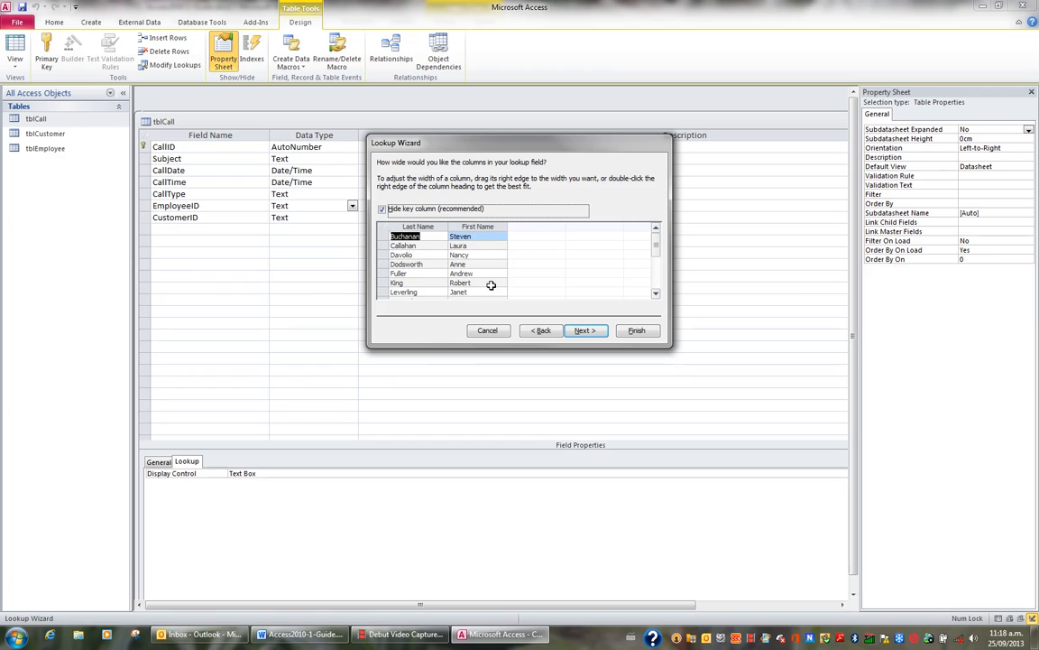
- Keep the label EmployeeID, finish the wizard, and save the table so the relationship can be created
left_click(584, 330)
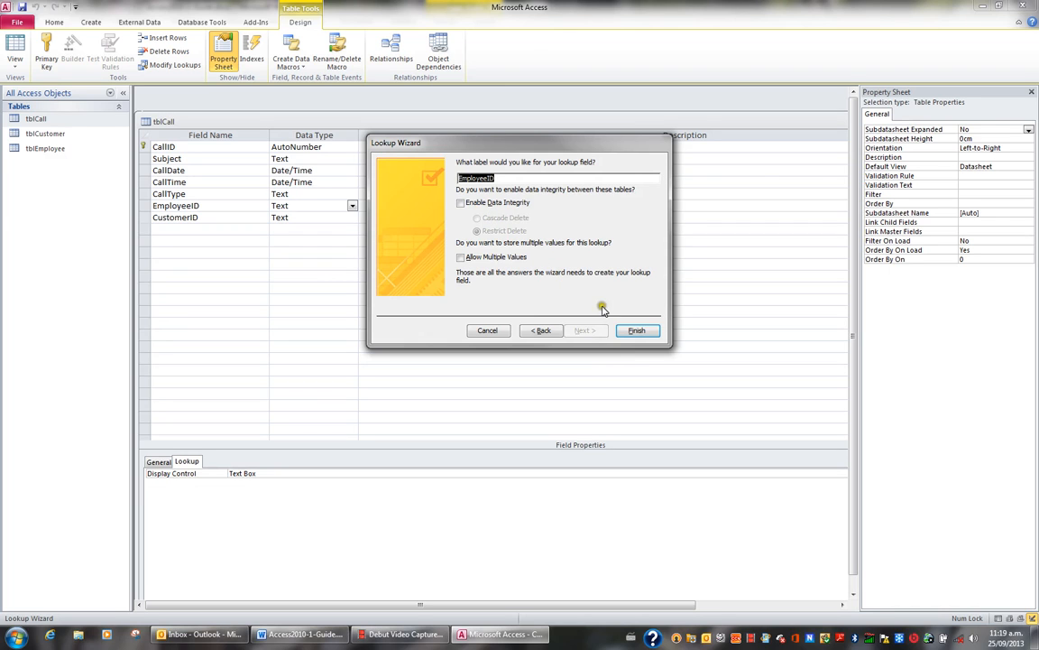
left_click(637, 331)
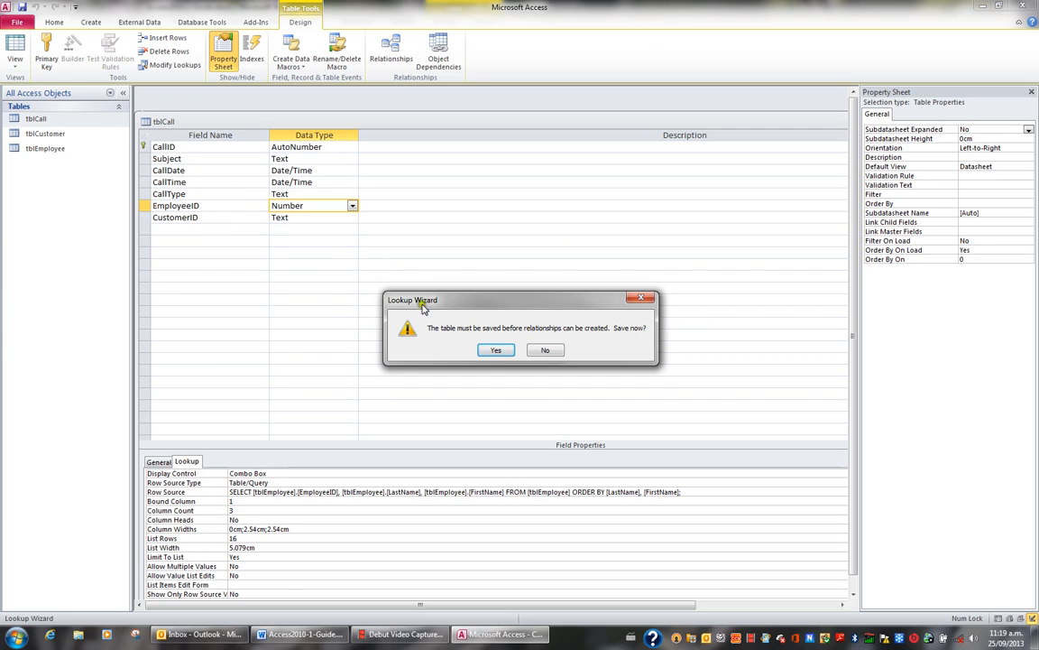
left_click(496, 351)
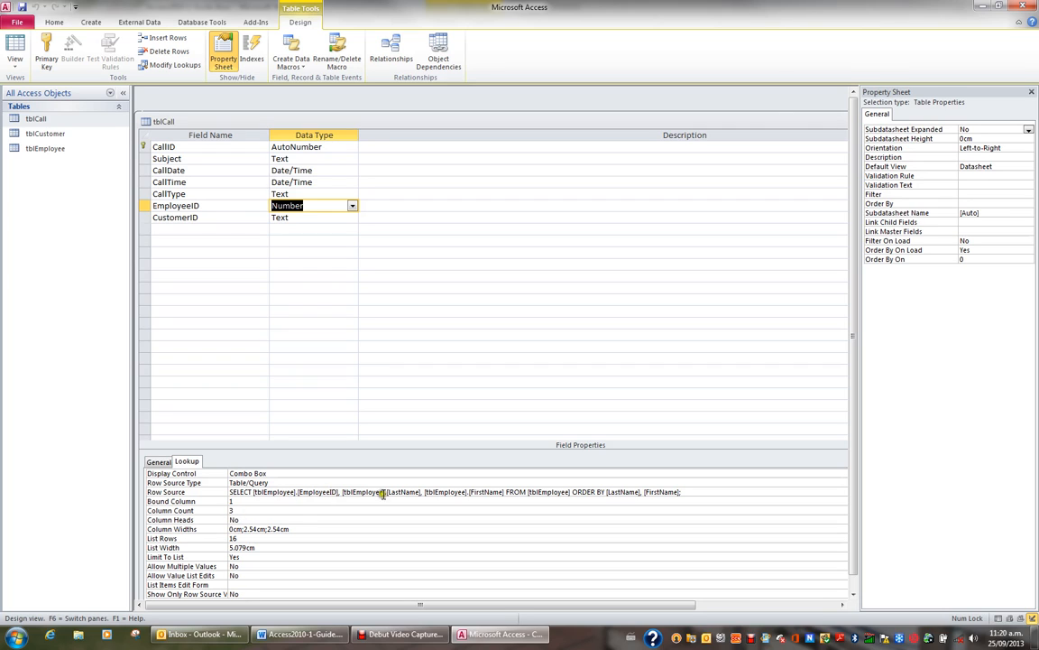
- Examine the Column Widths values for each of the EmployeeID lookup's three columns
left_click(230, 530)
left_click(246, 530)
left_click(275, 530)
- Switch tblCall to Datasheet view and check the list of choices in the EmployeeID field
left_click(14, 49)
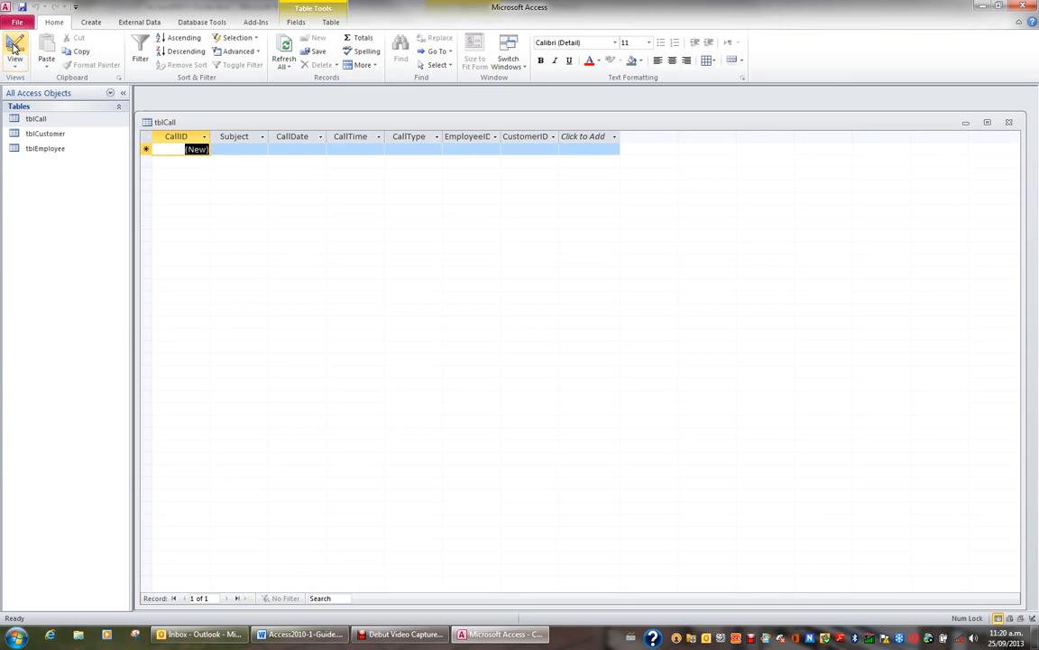
left_click(455, 149)
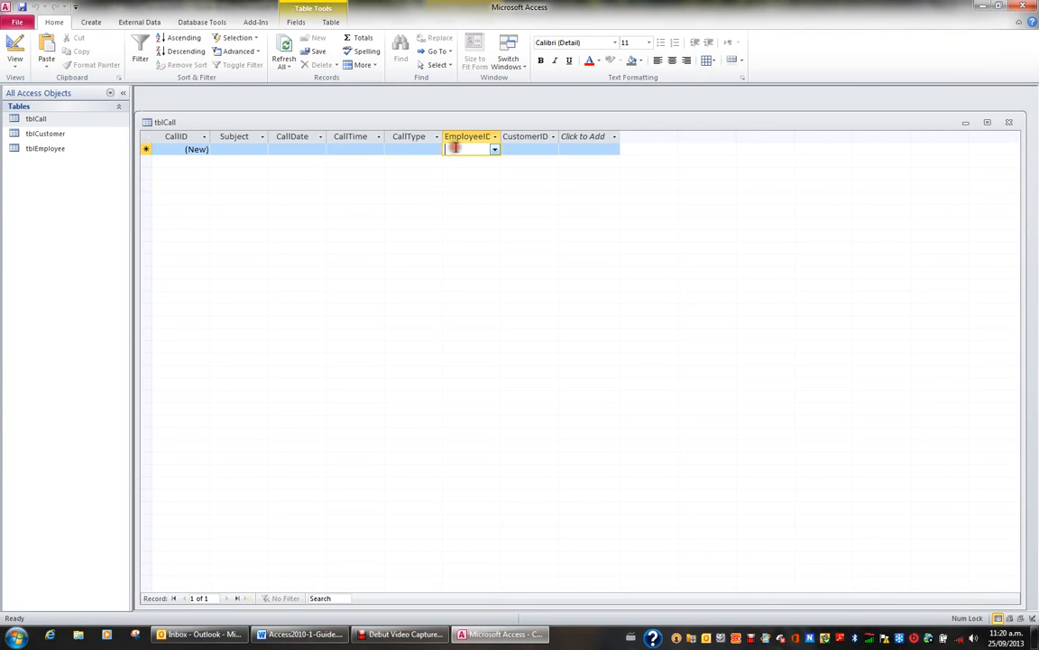
left_click(494, 150)
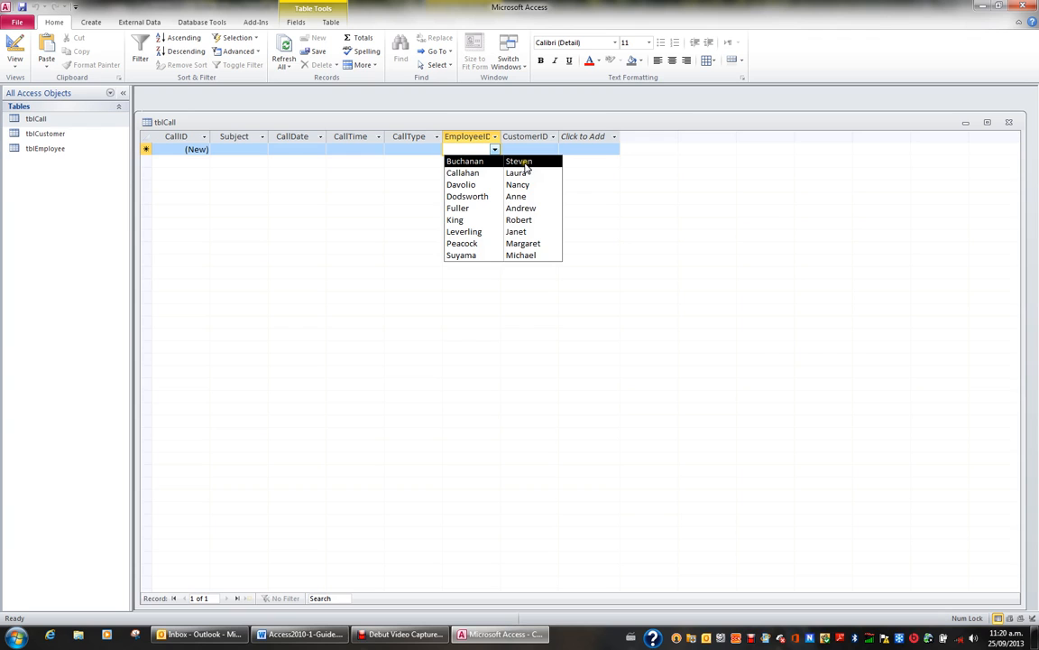
- Return tblCall to Design view and set Column Heads to Yes for the EmployeeID lookup
left_click(14, 48)
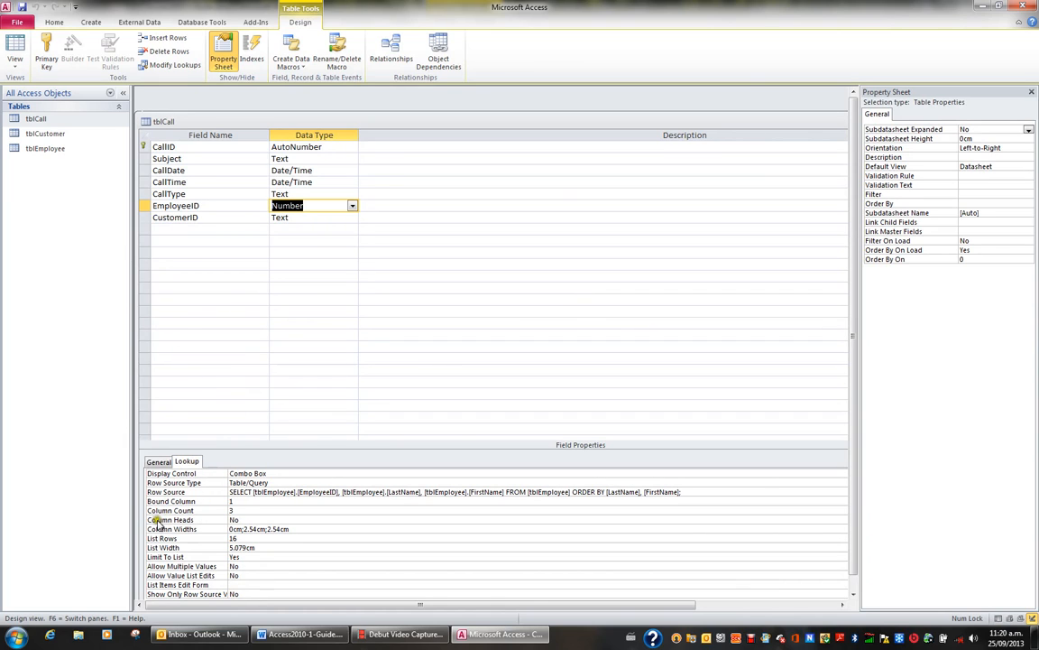
left_click(244, 520)
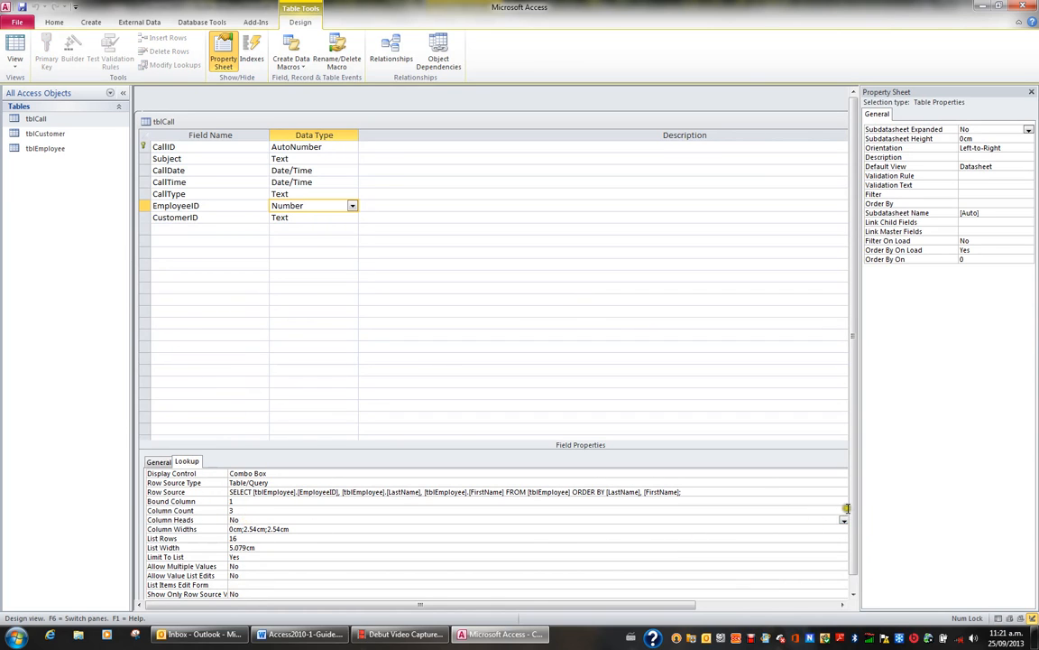
left_click(842, 519)
left_click(623, 529)
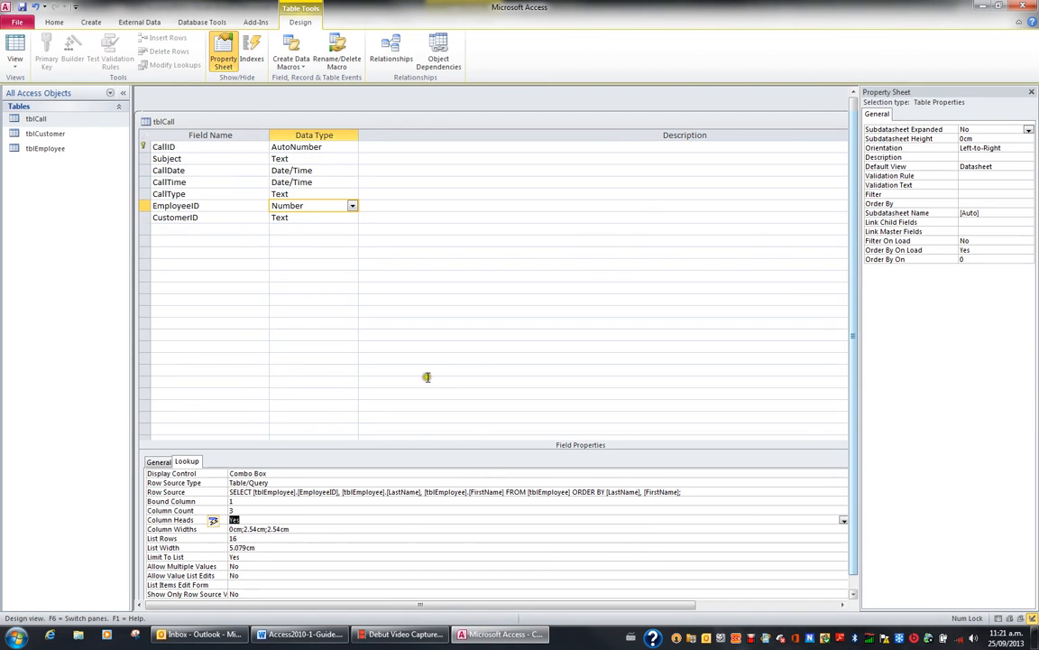
- Save tblCall while switching to Datasheet view, and check the column headings in the EmployeeID list
left_click(16, 58)
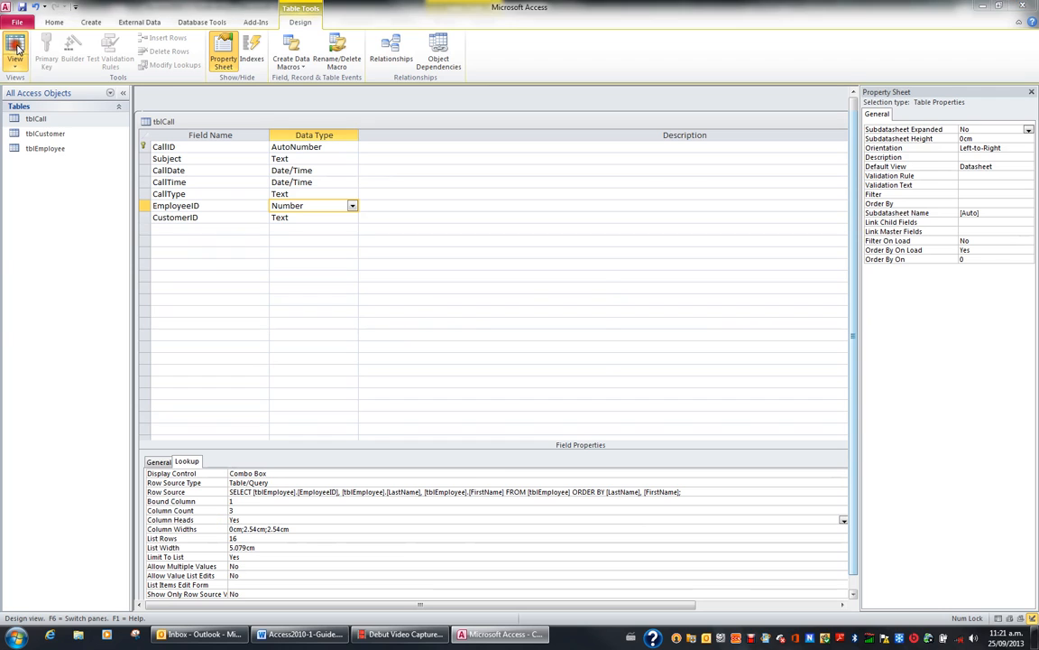
left_click(503, 353)
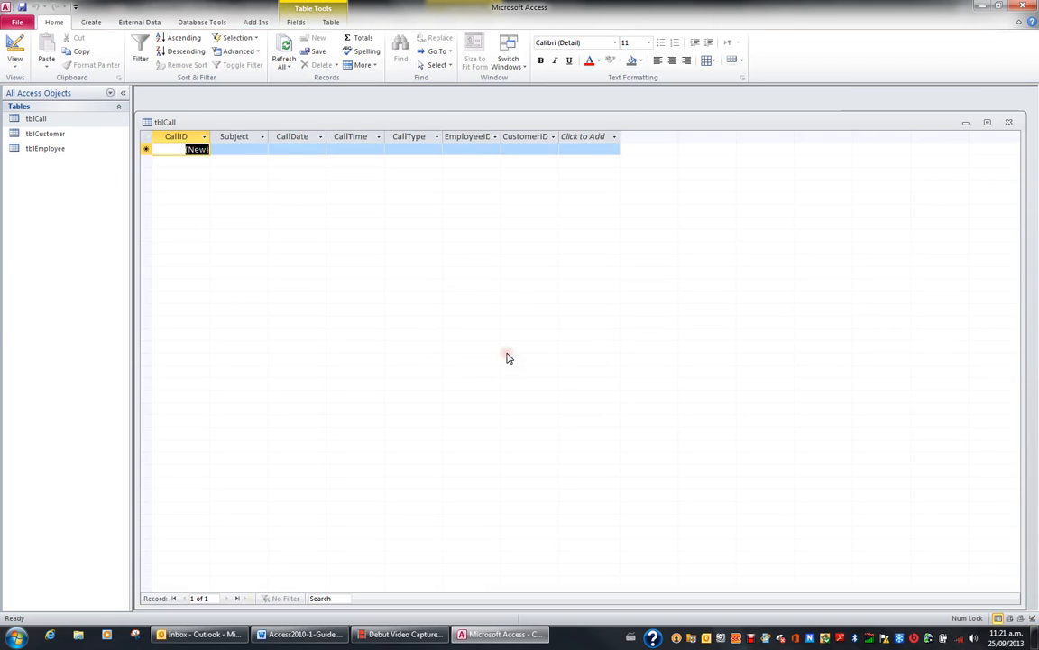
left_click(460, 149)
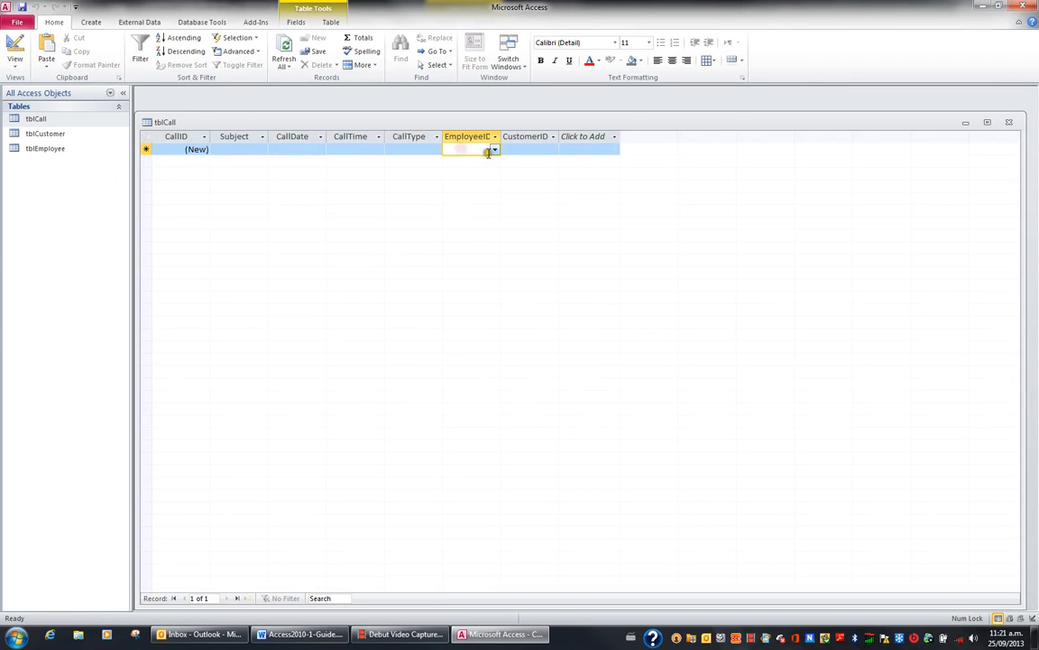
left_click(494, 149)
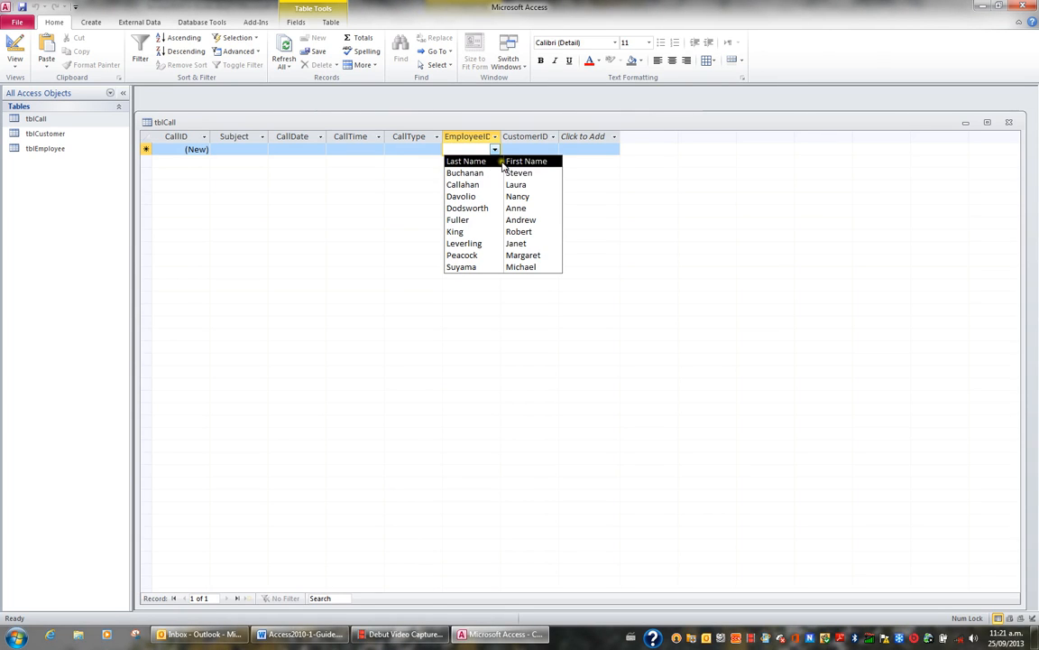
- In tblCall's Design view, start a Lookup Wizard for CustomerID that gets its values from the table tblCustomer
left_click(19, 53)
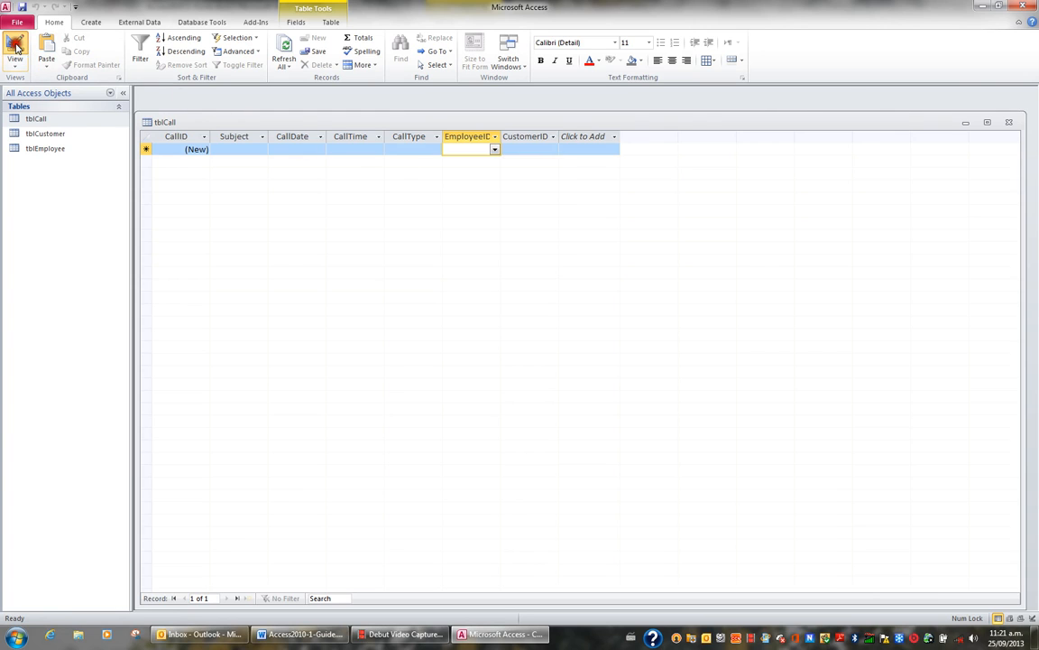
left_click(209, 217)
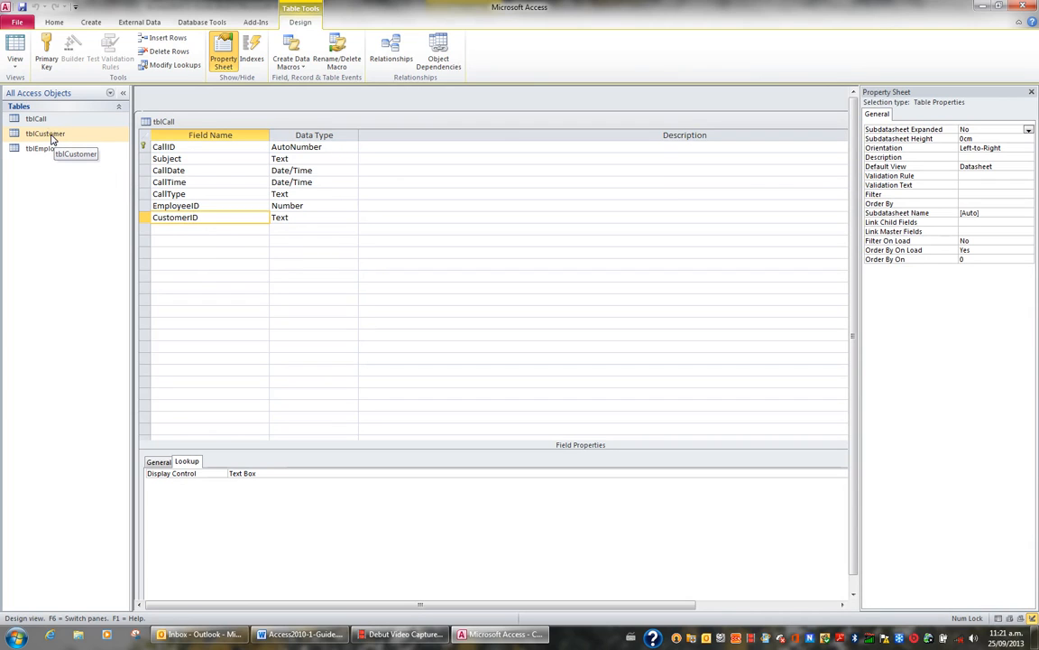
left_click(307, 217)
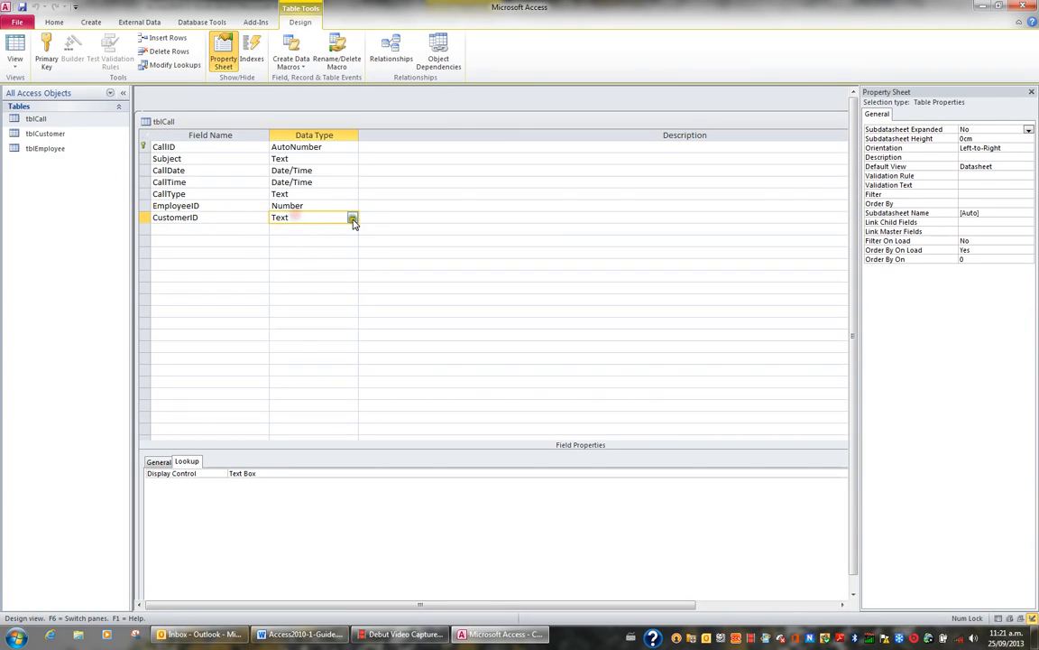
left_click(353, 219)
left_click(346, 359)
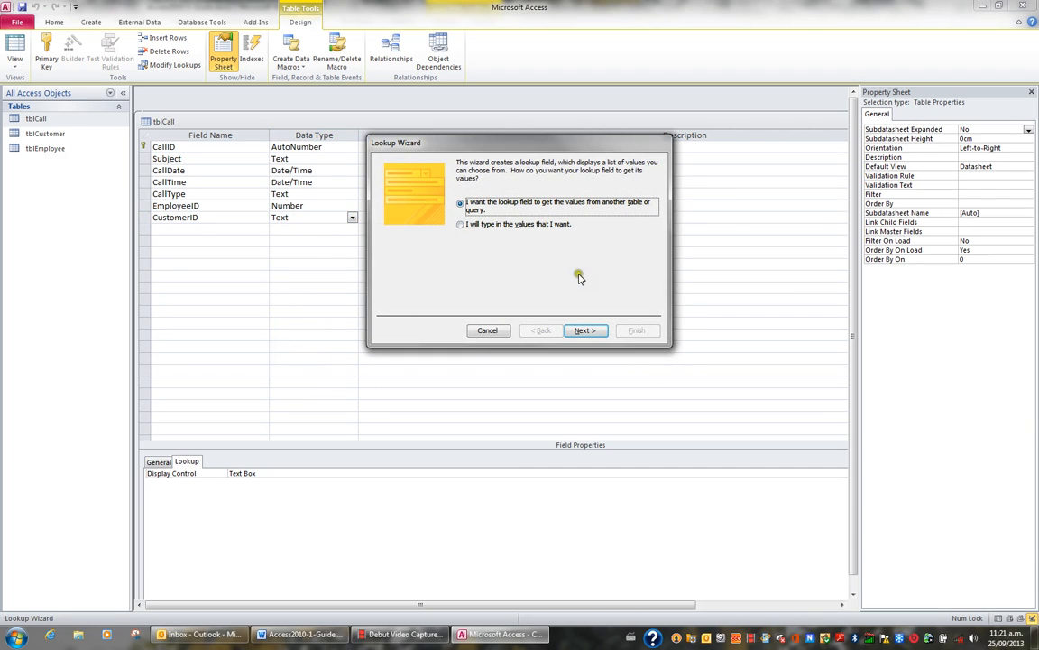
left_click(593, 330)
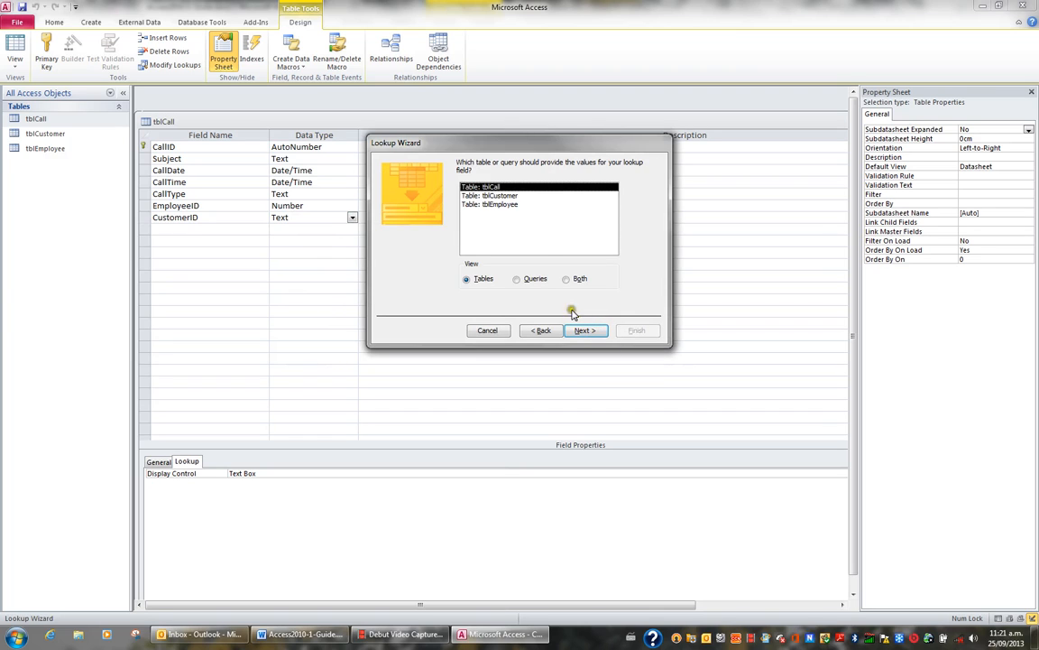
left_click(511, 197)
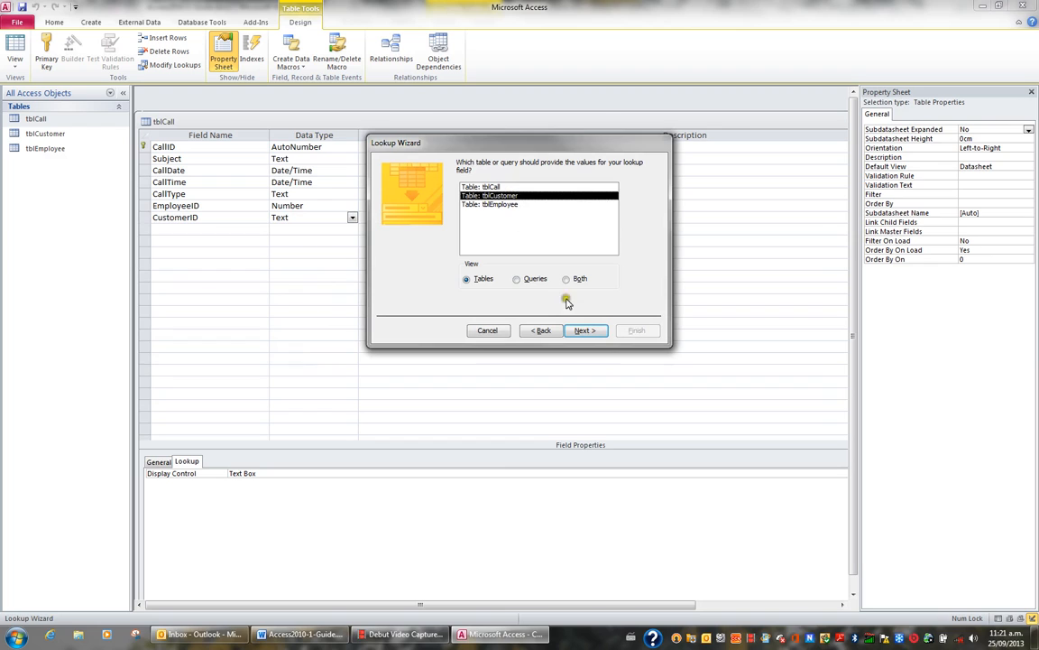
left_click(589, 330)
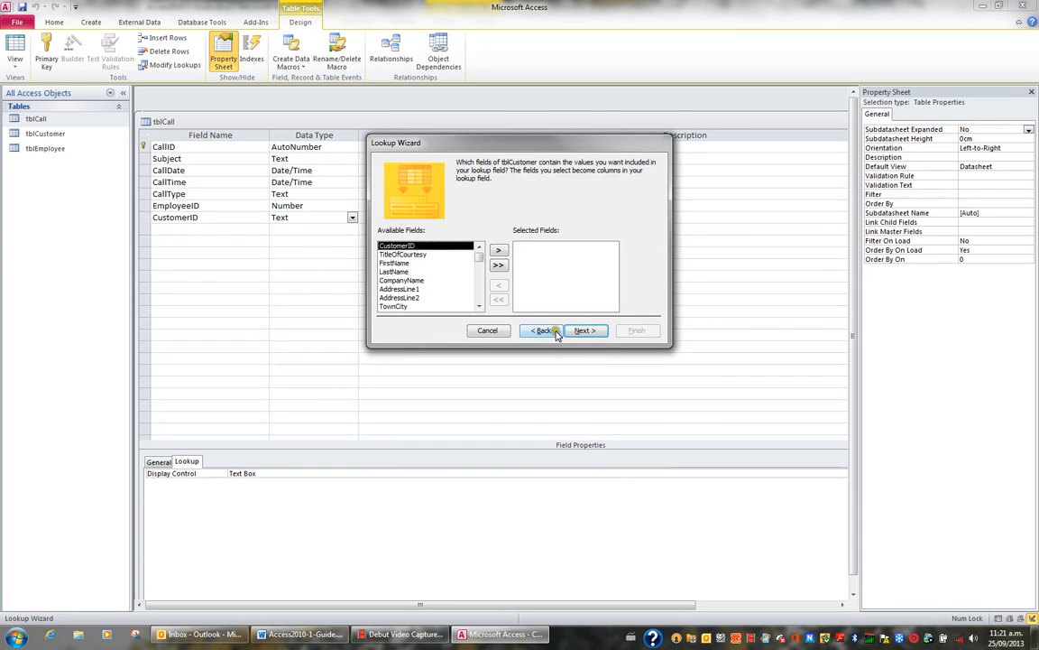
- Include the fields CustomerID, LastName and FirstName, in that order, in the customer lookup
left_click(499, 252)
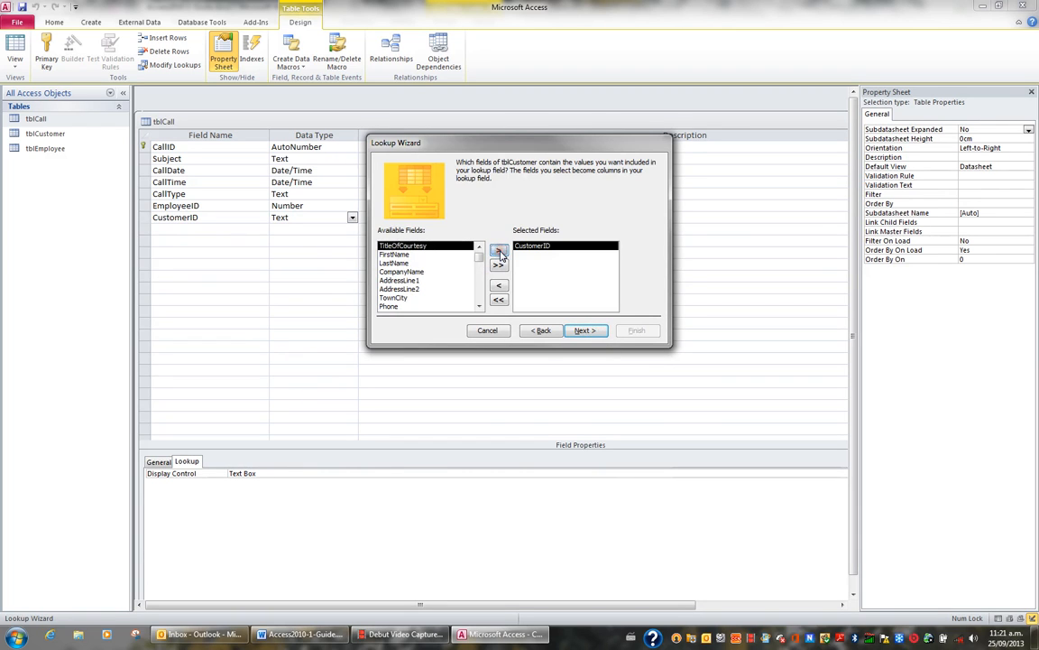
left_click(394, 263)
left_click(499, 251)
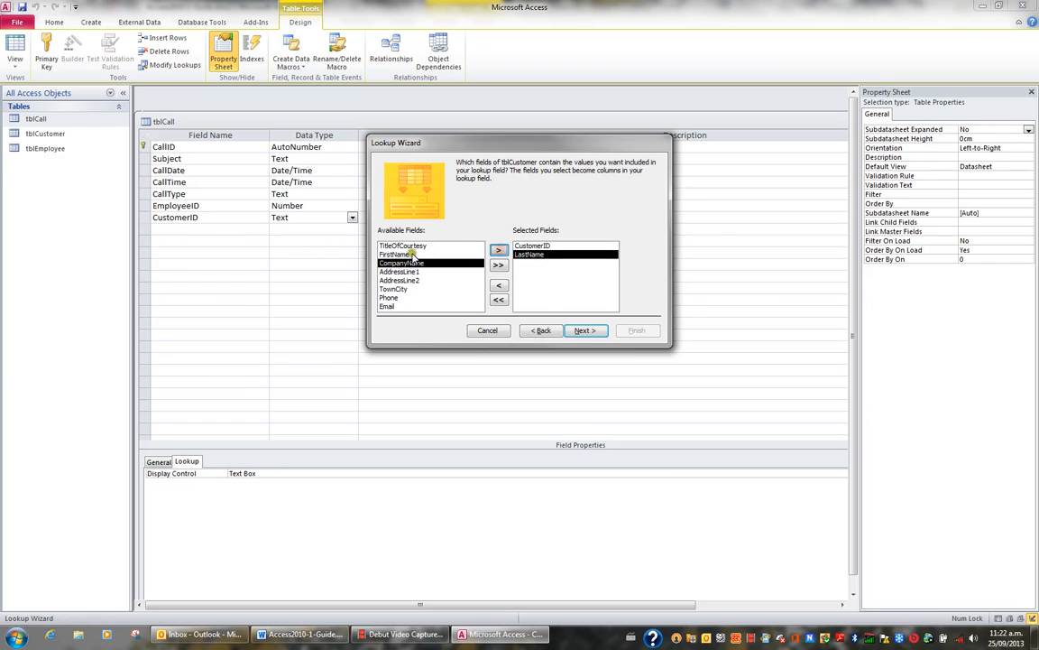
left_click(413, 255)
left_click(499, 251)
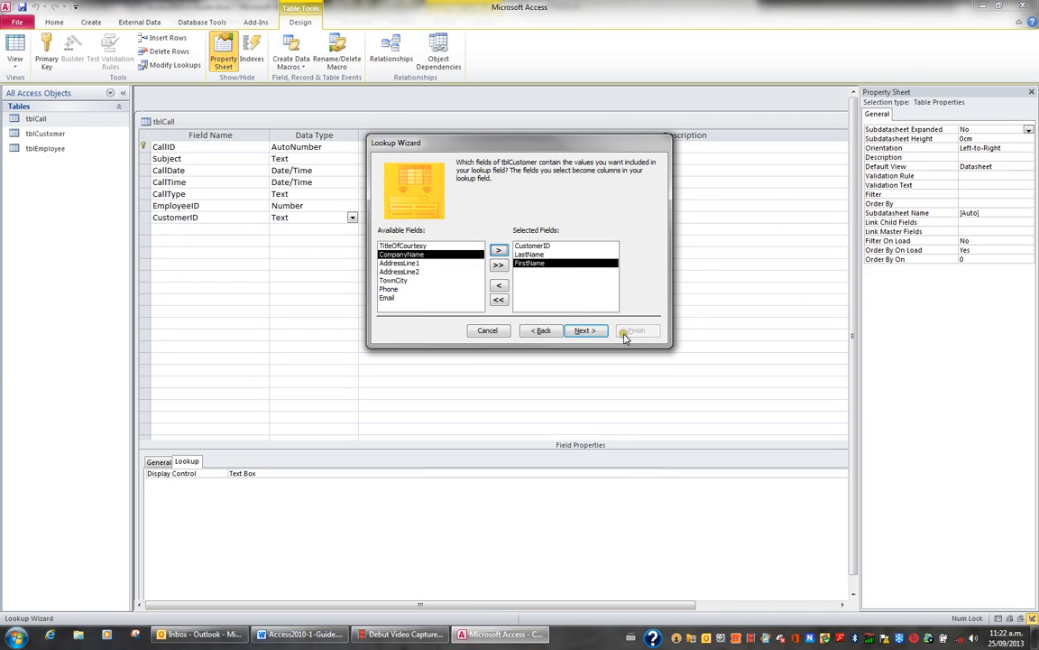
left_click(592, 331)
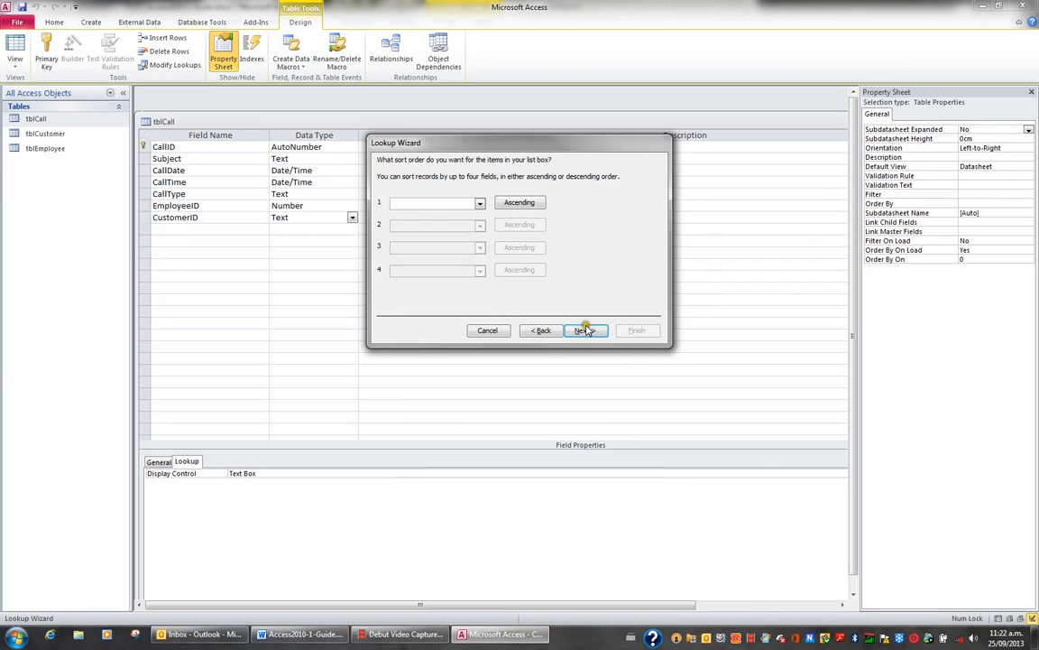
- Sort the customer lookup list by LastName and then by FirstName, both ascending
left_click(481, 203)
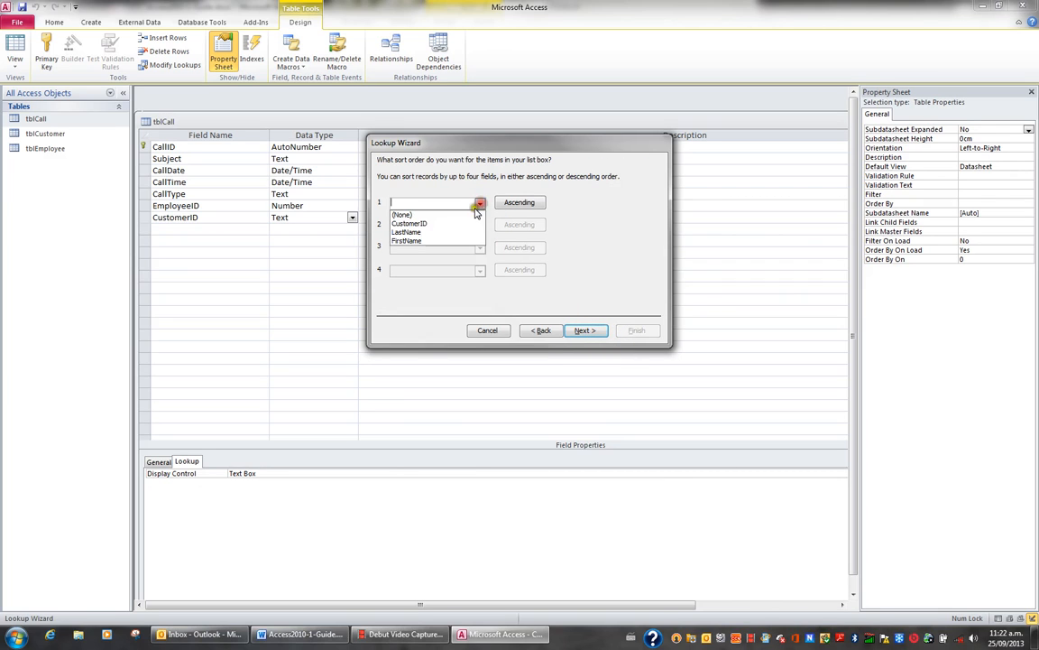
left_click(422, 232)
left_click(481, 226)
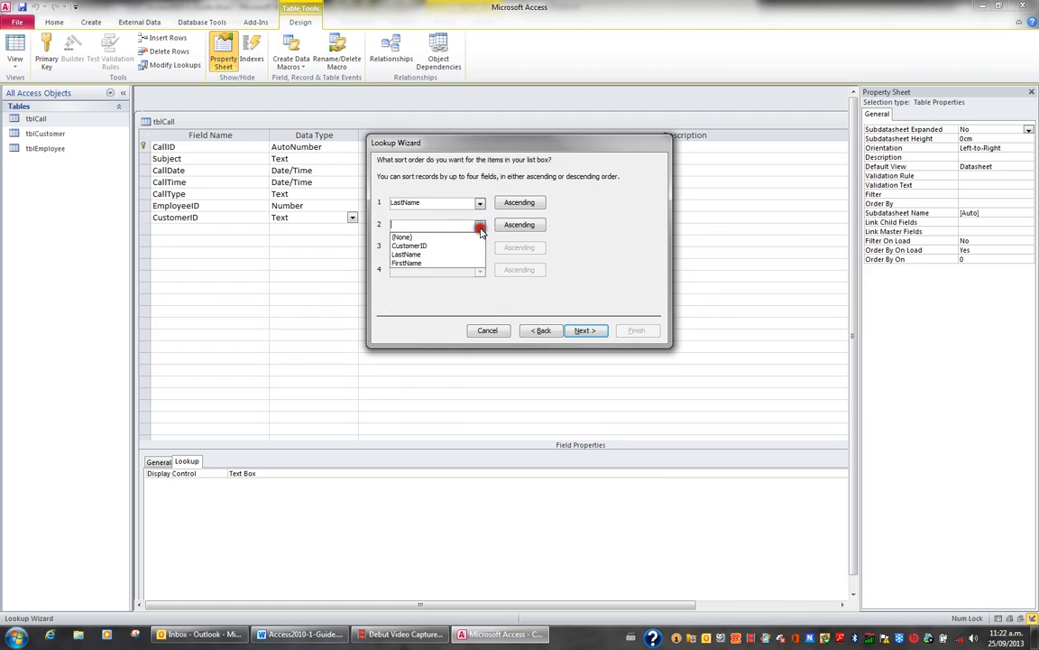
left_click(459, 263)
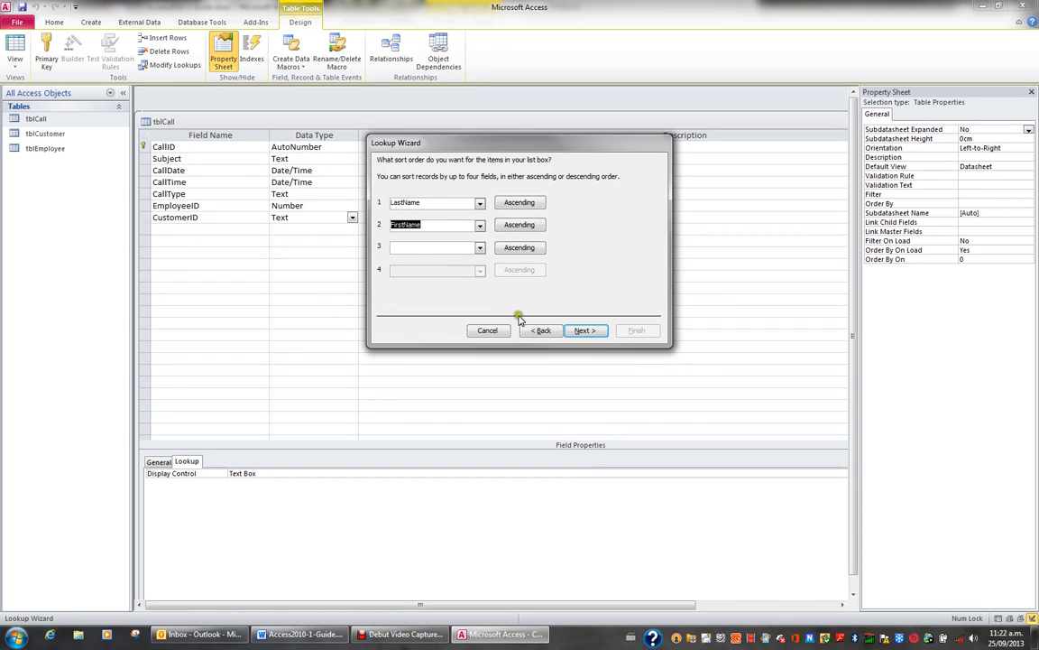
left_click(585, 330)
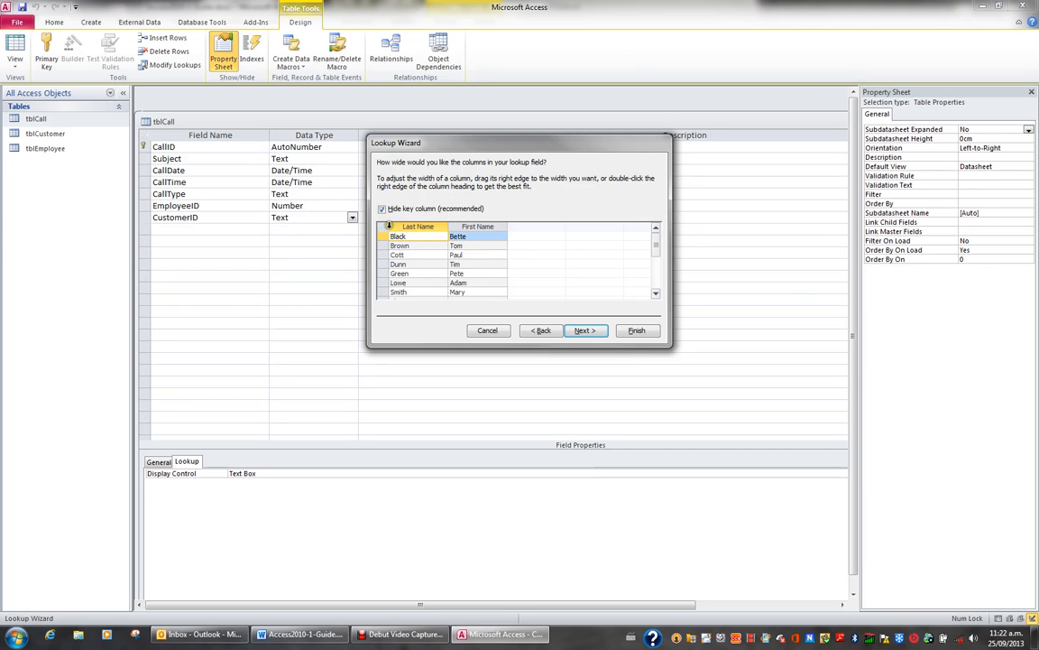
- Show the key column in the customer lookup preview to view the customer IDs, and leave it hidden again
left_click(382, 209)
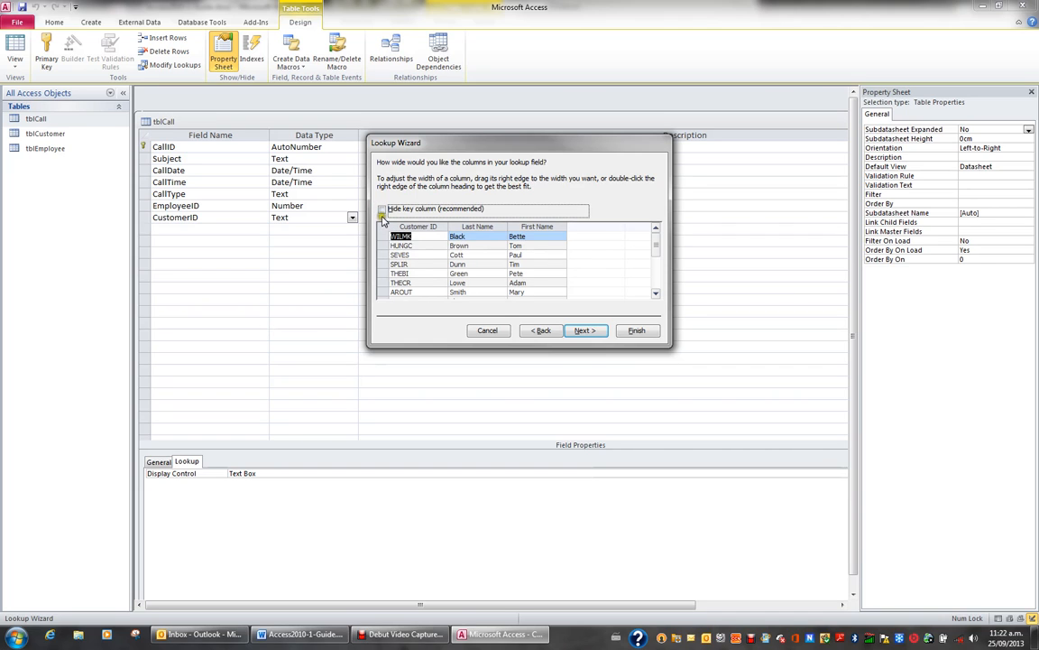
left_click(382, 213)
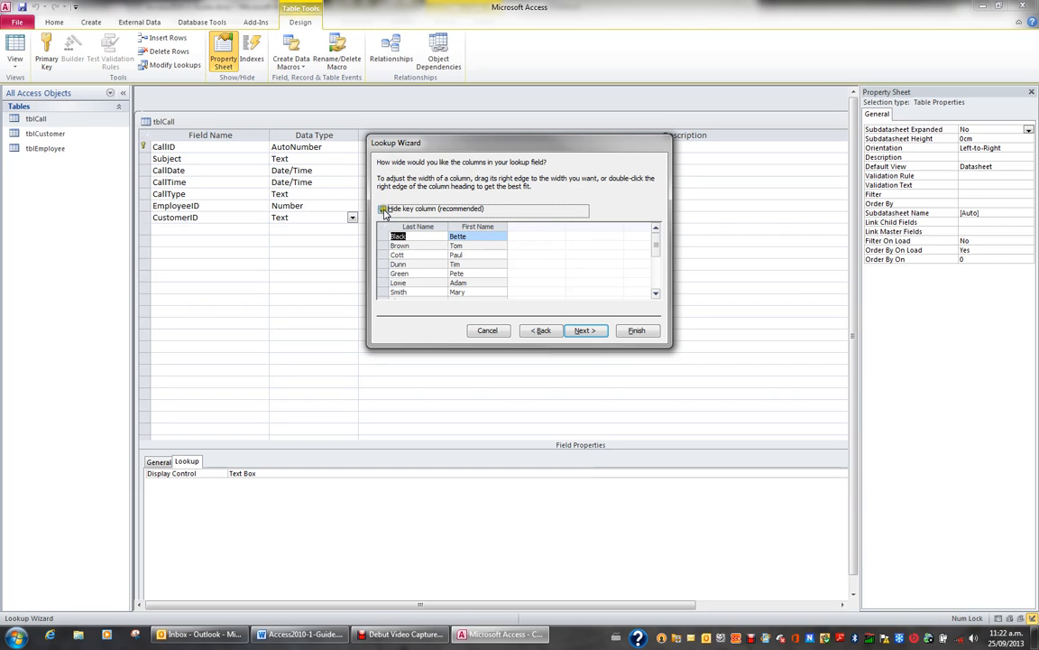
left_click(382, 209)
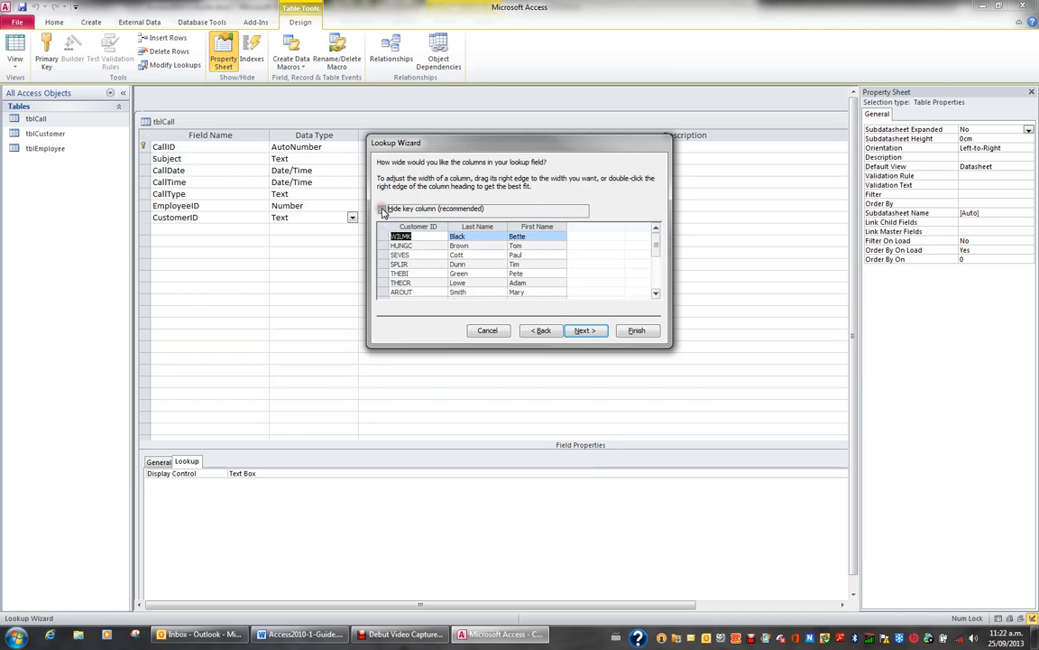
left_click(382, 210)
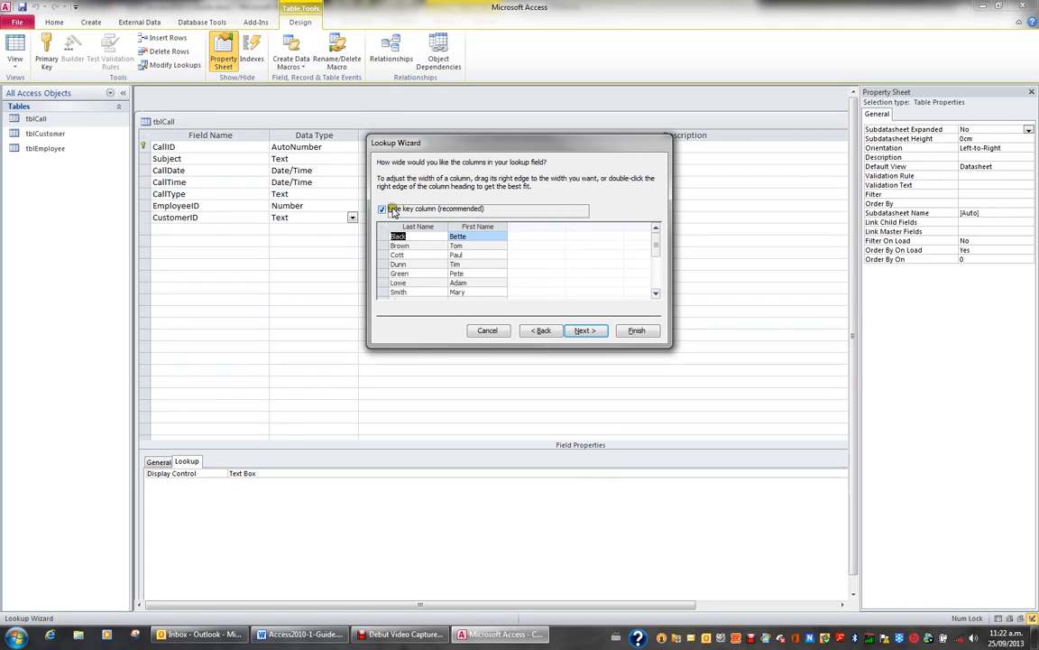
- Keep the label CustomerID, finish the wizard, and save the table so the relationship can be created
left_click(586, 330)
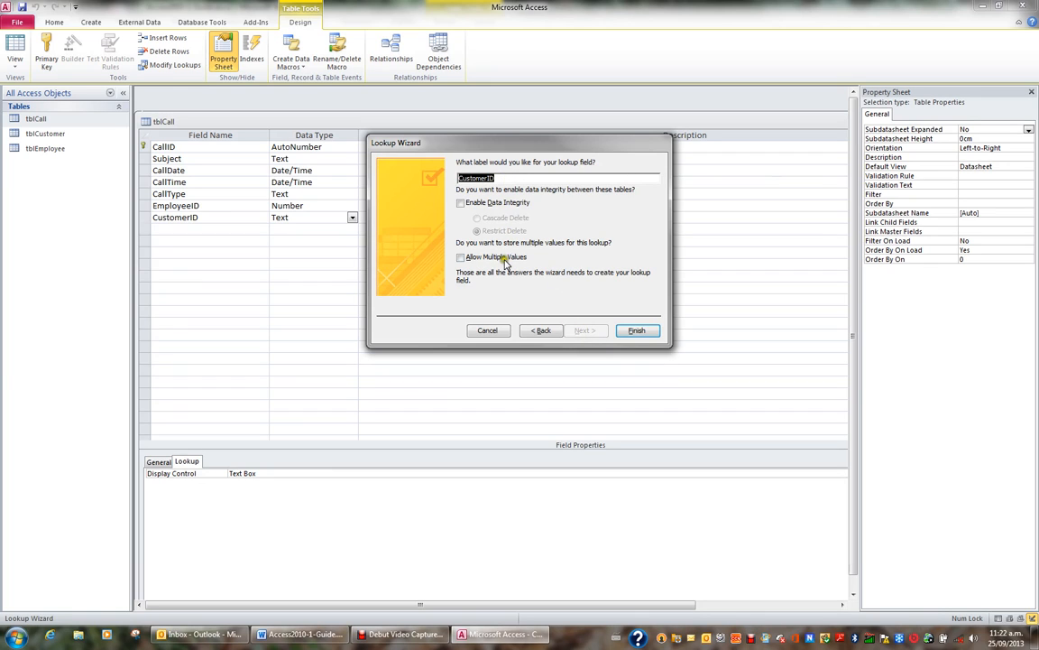
left_click(645, 331)
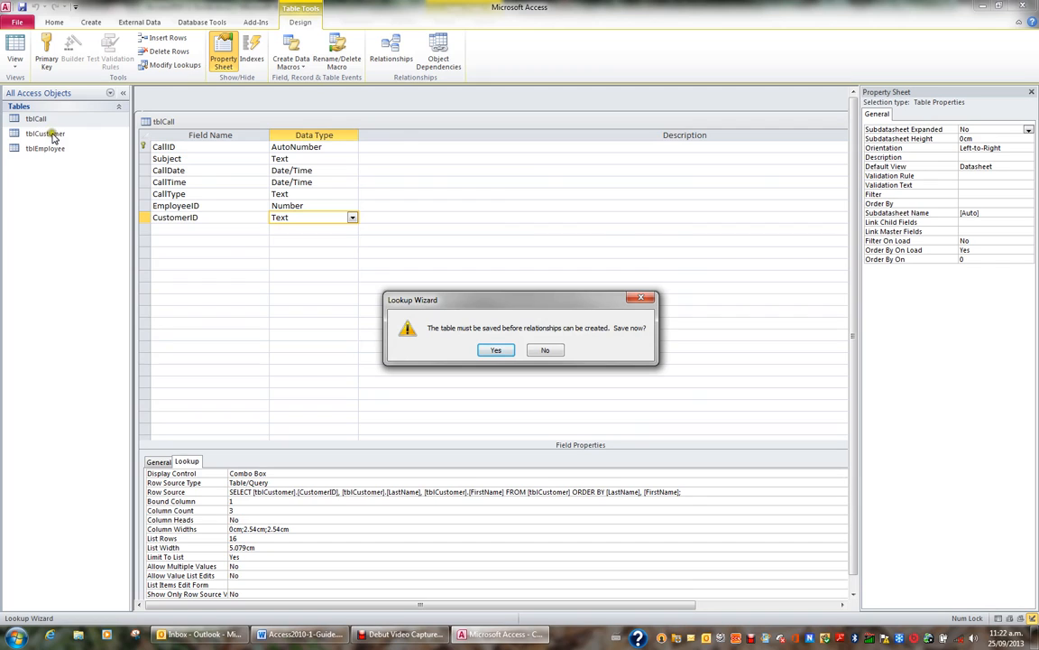
left_click(495, 350)
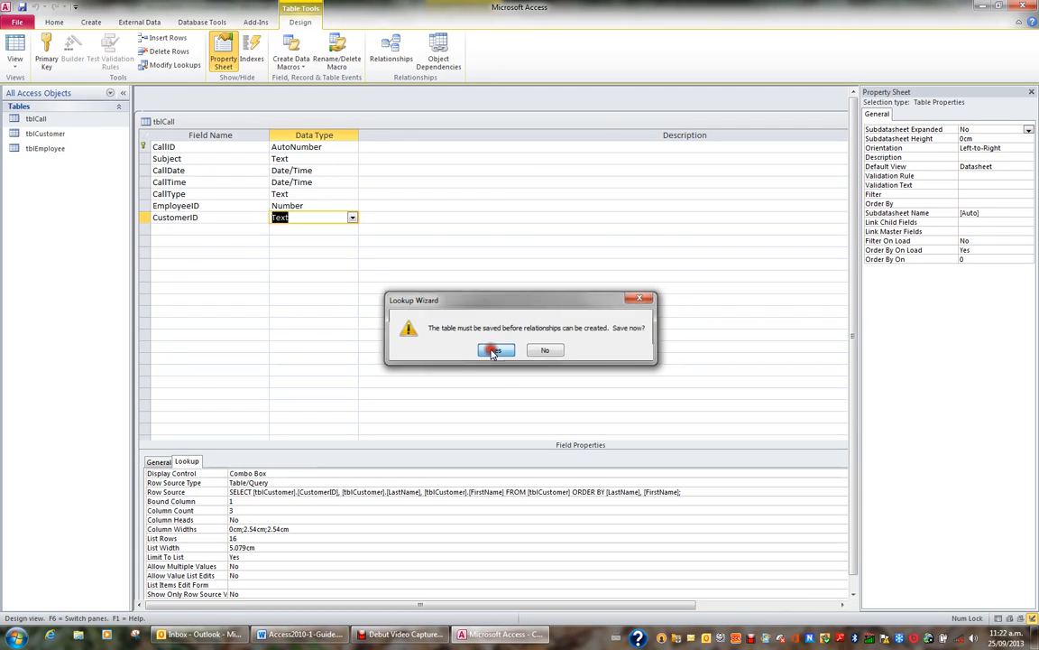
- Review the CustomerID field's lookup properties and set its Column Heads to Yes
left_click(260, 472)
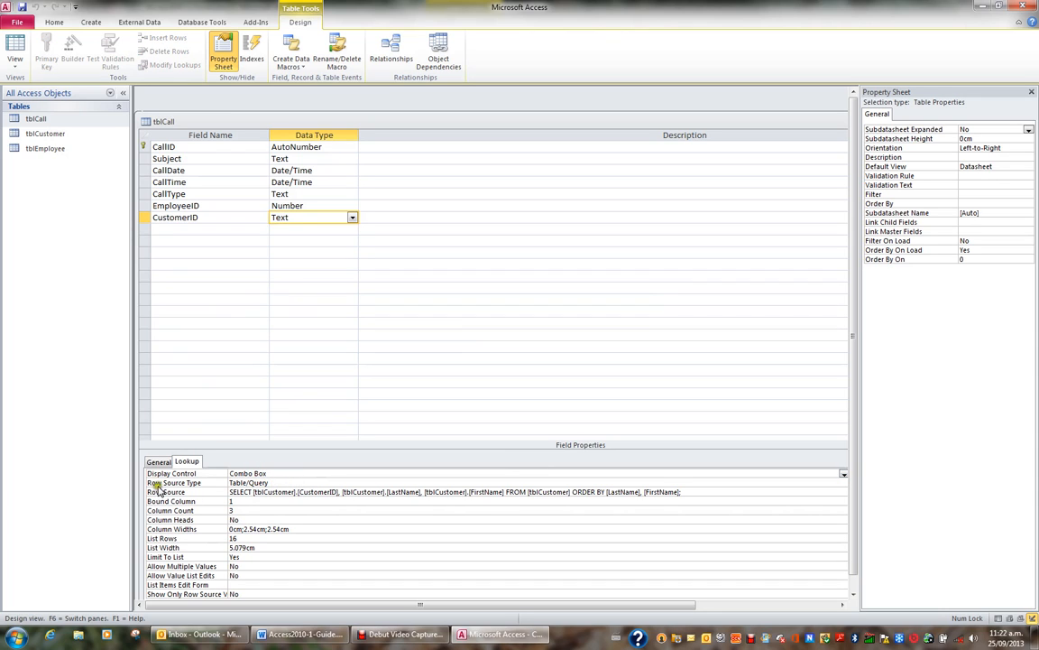
left_click(262, 484)
double_click(232, 501)
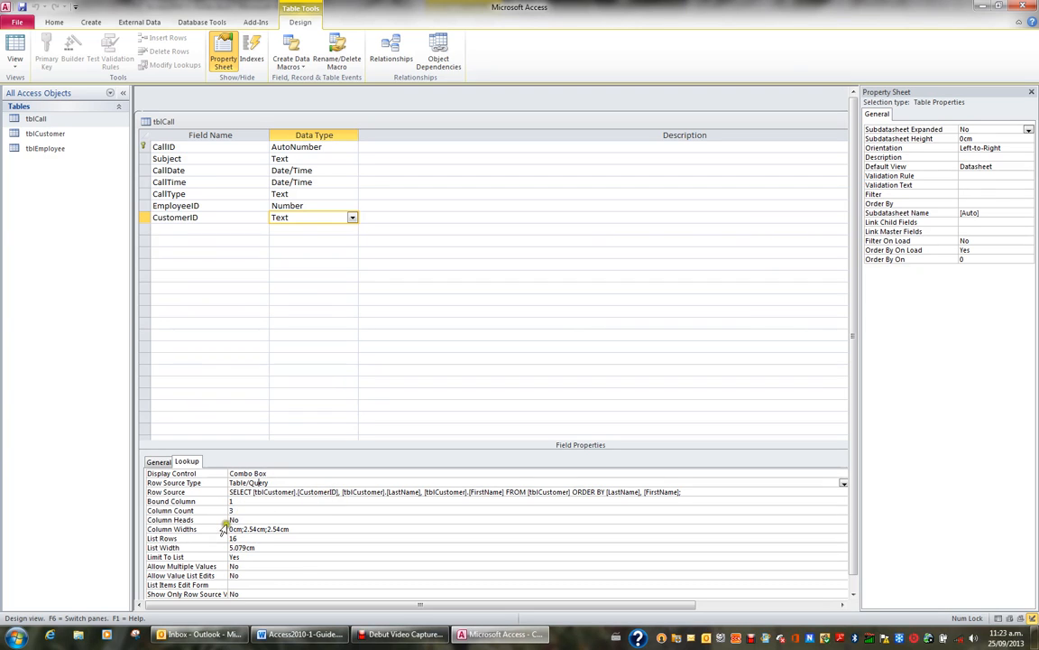
double_click(193, 522)
left_click(267, 530)
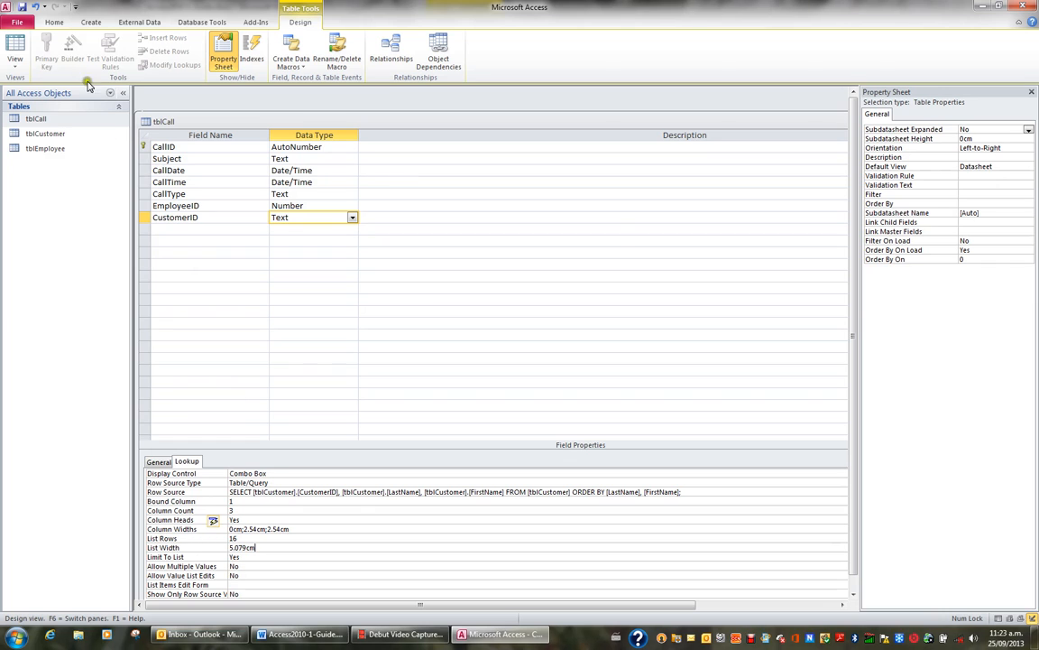
- Save tblCall, switch it to Datasheet view, and check the column heads in the CustomerID drop-down list
left_click(14, 47)
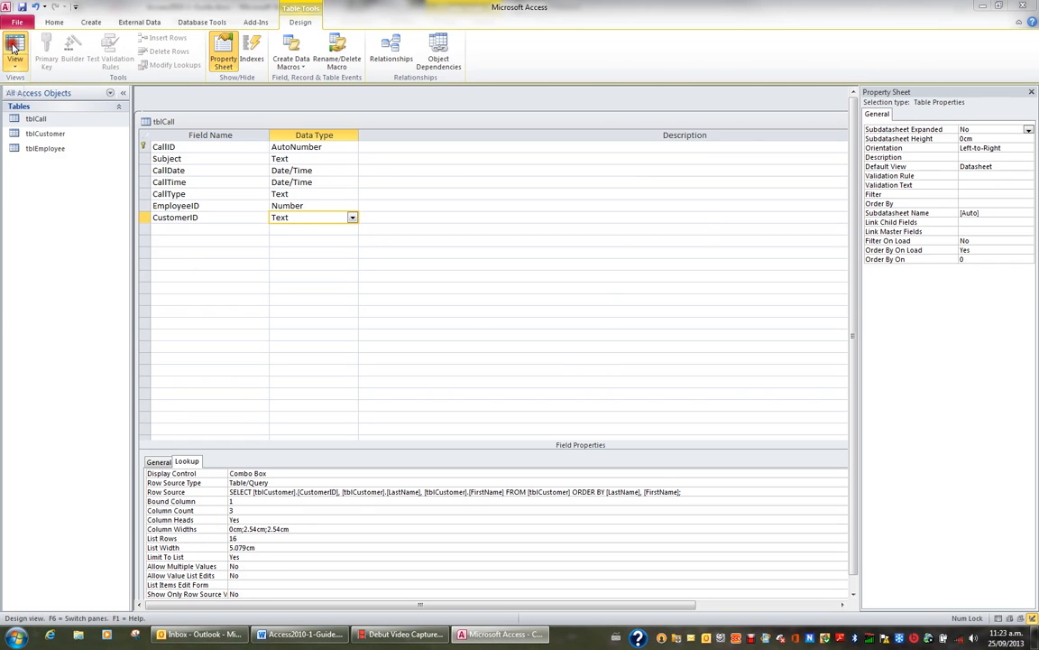
left_click(497, 352)
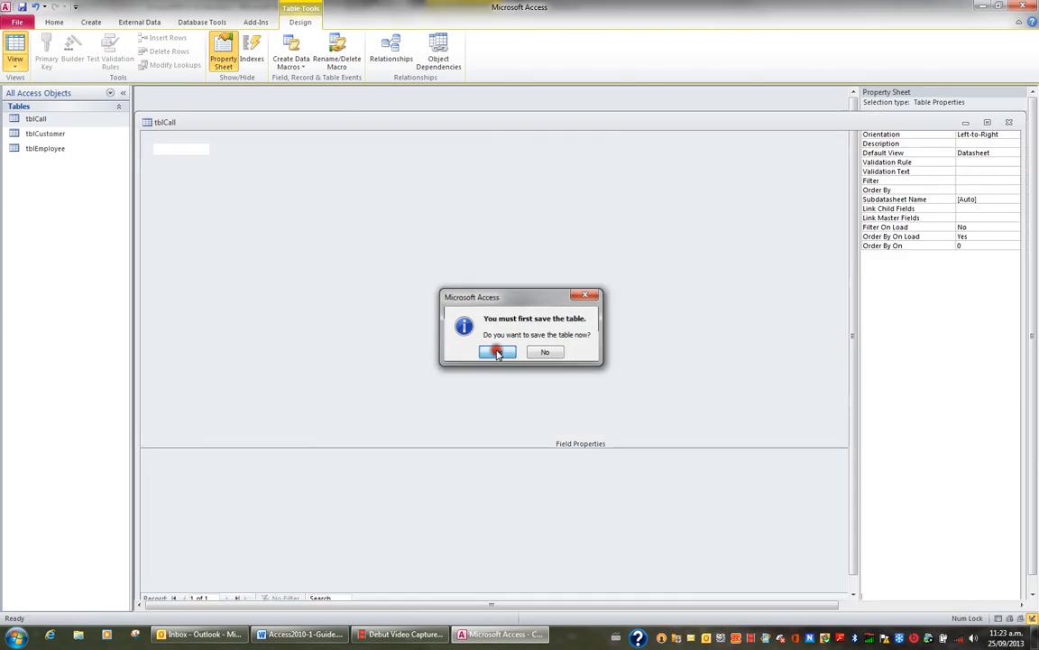
left_click(527, 149)
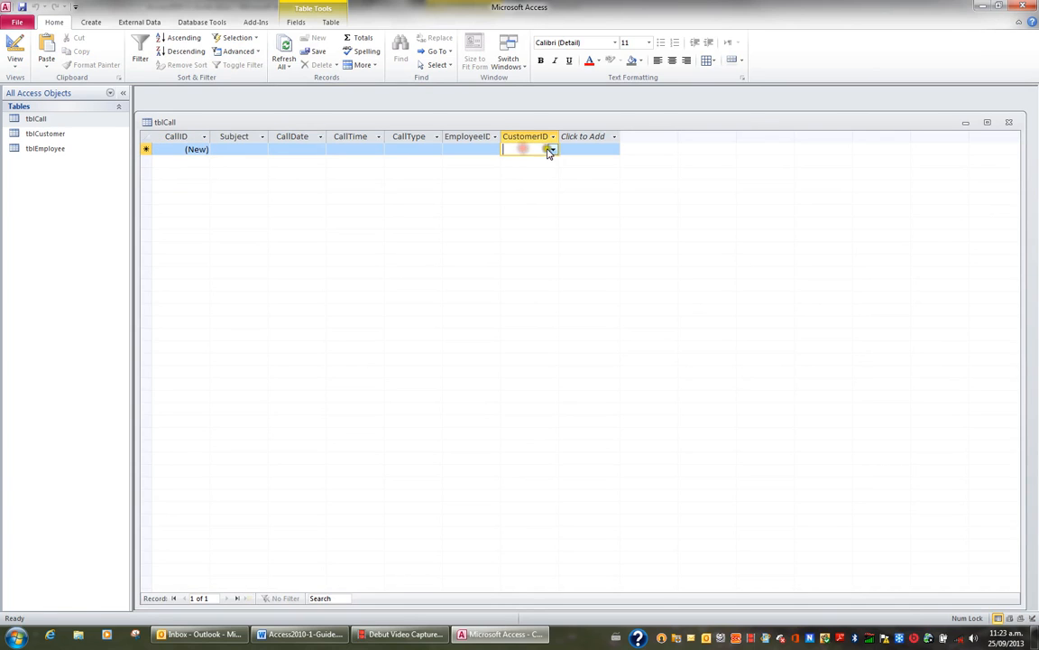
left_click(551, 150)
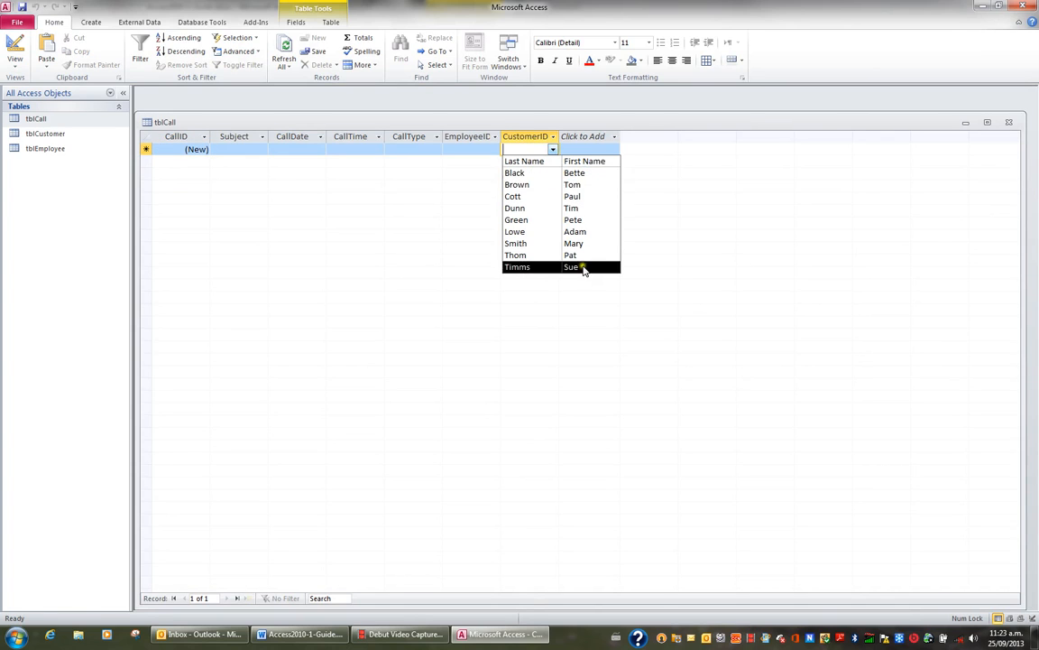
left_click(552, 150)
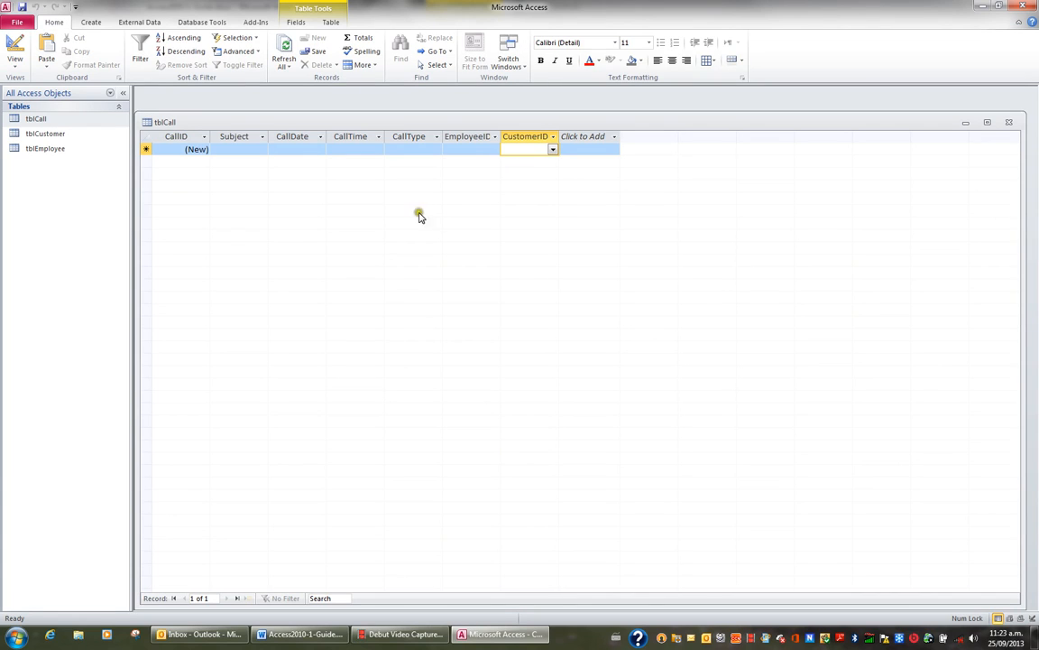
- Start the first call record with subject Meeting, call date 1/09/2013 and call time 9:00 a.m
left_click(244, 149)
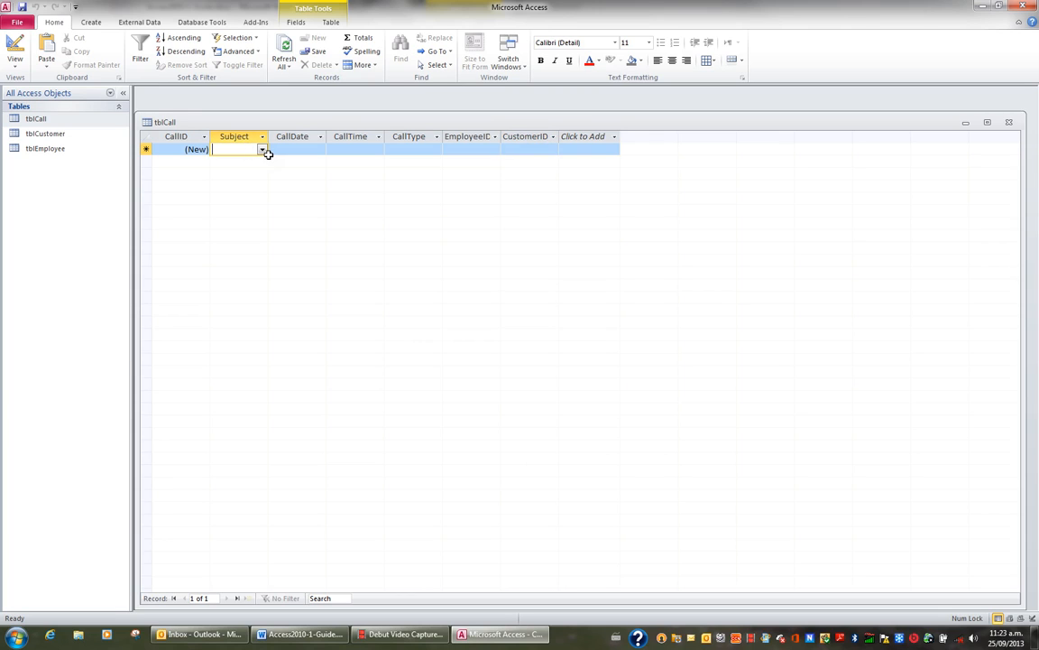
type("meeting")
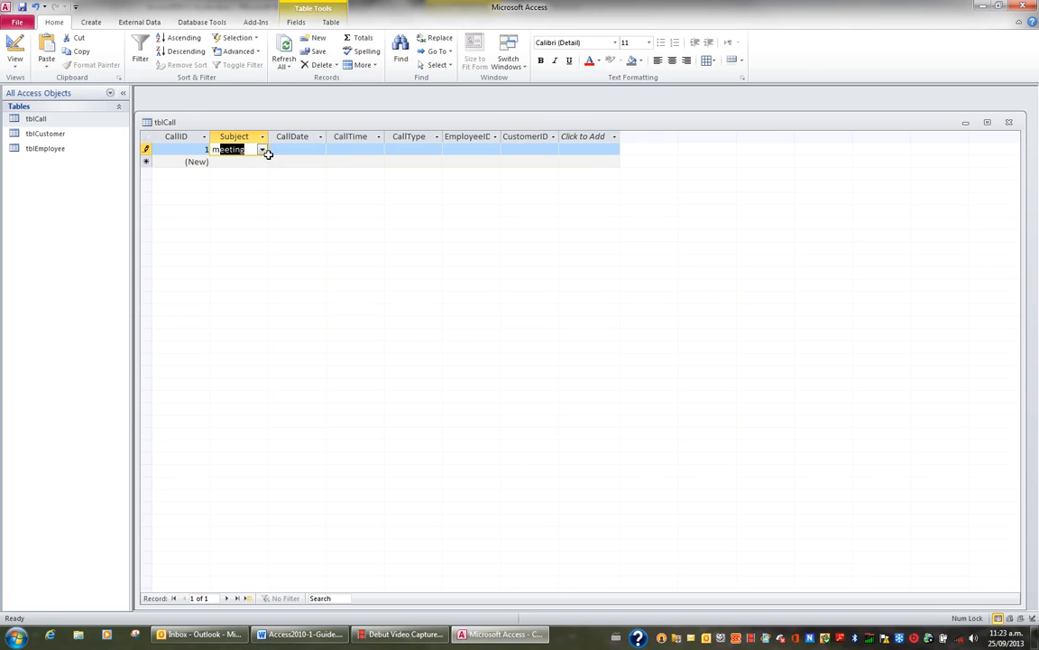
key("Tab")
type("1")
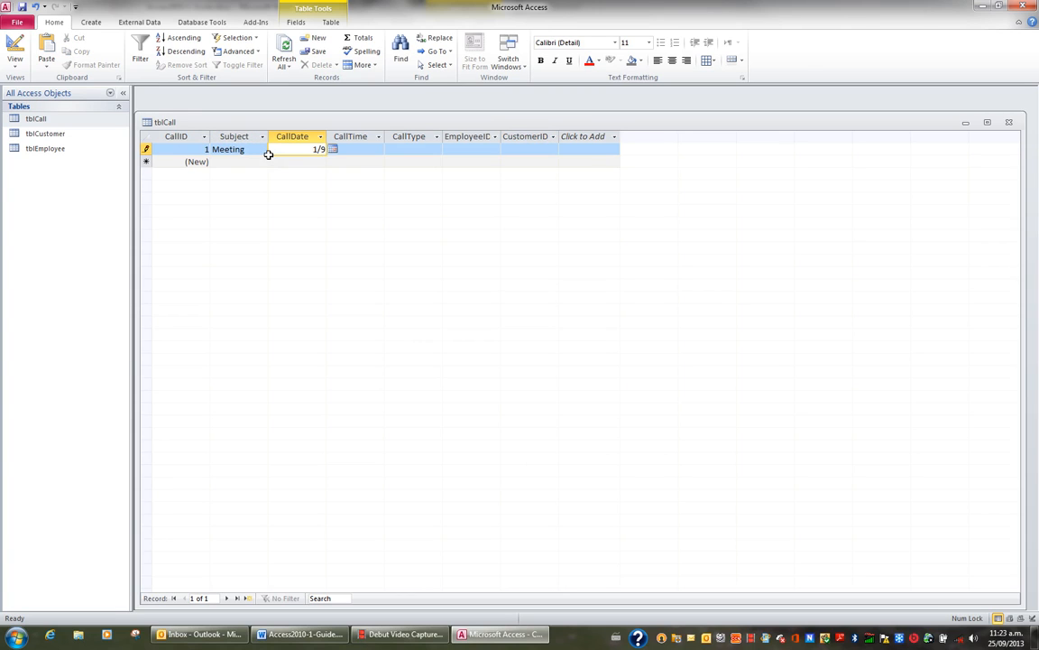
key("Tab")
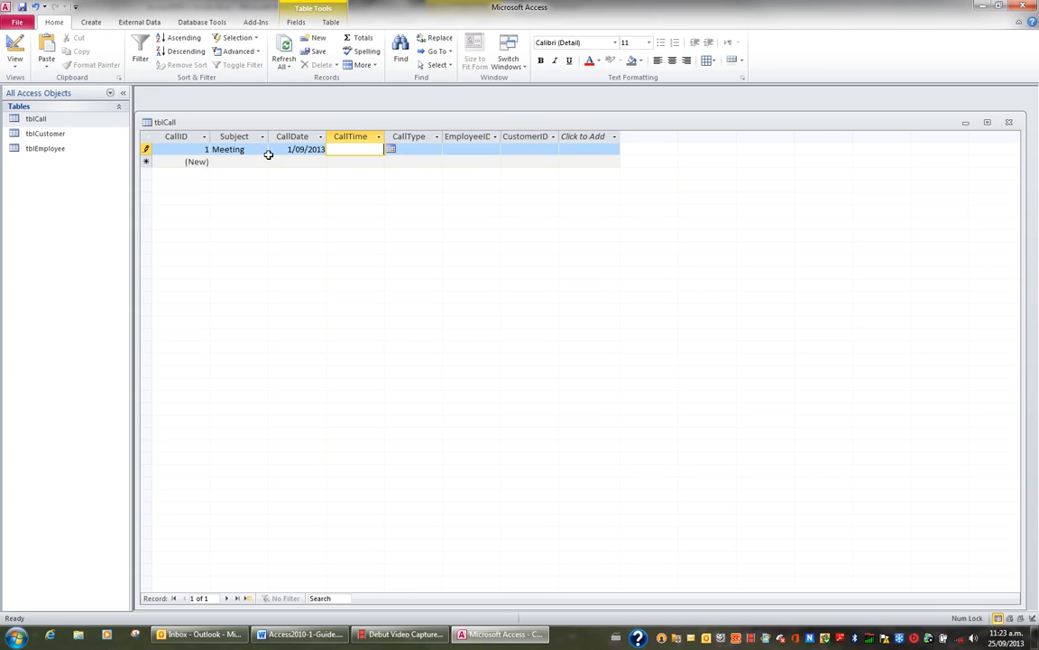
type("9a")
key("Tab")
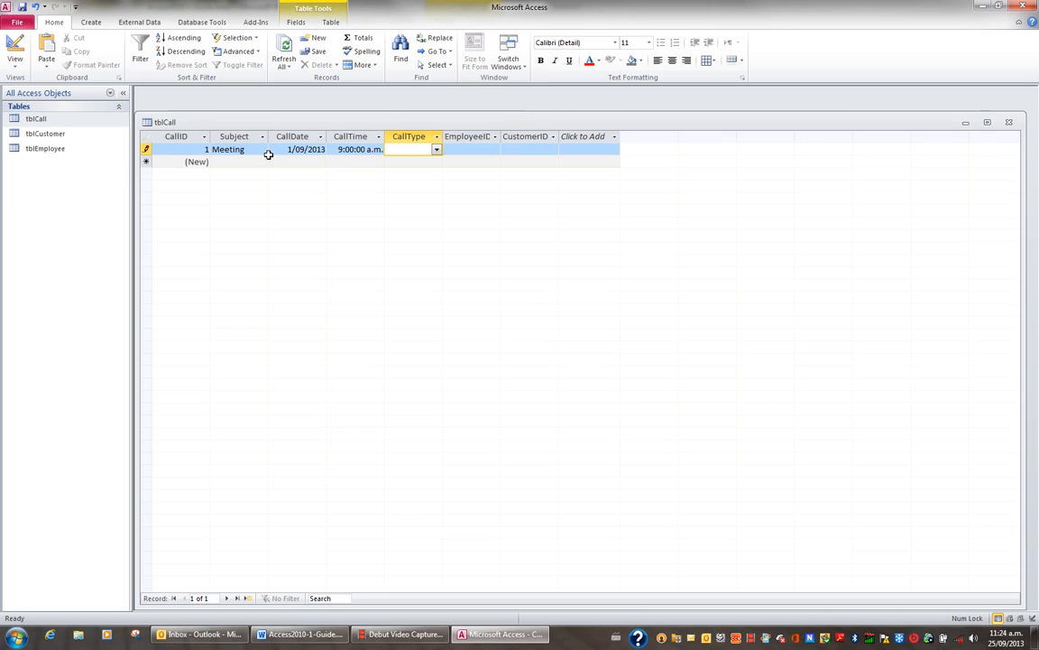
- Complete the first call with type Email and fill in its employee and customer by last name
type("email")
key("Tab")
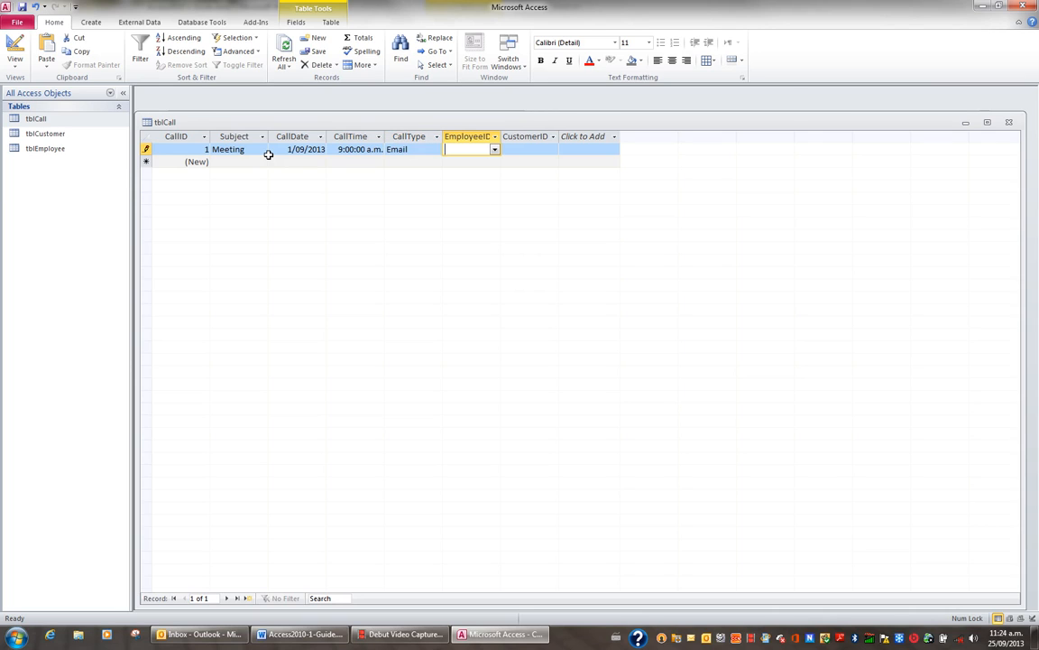
type("davolio")
key("Tab")
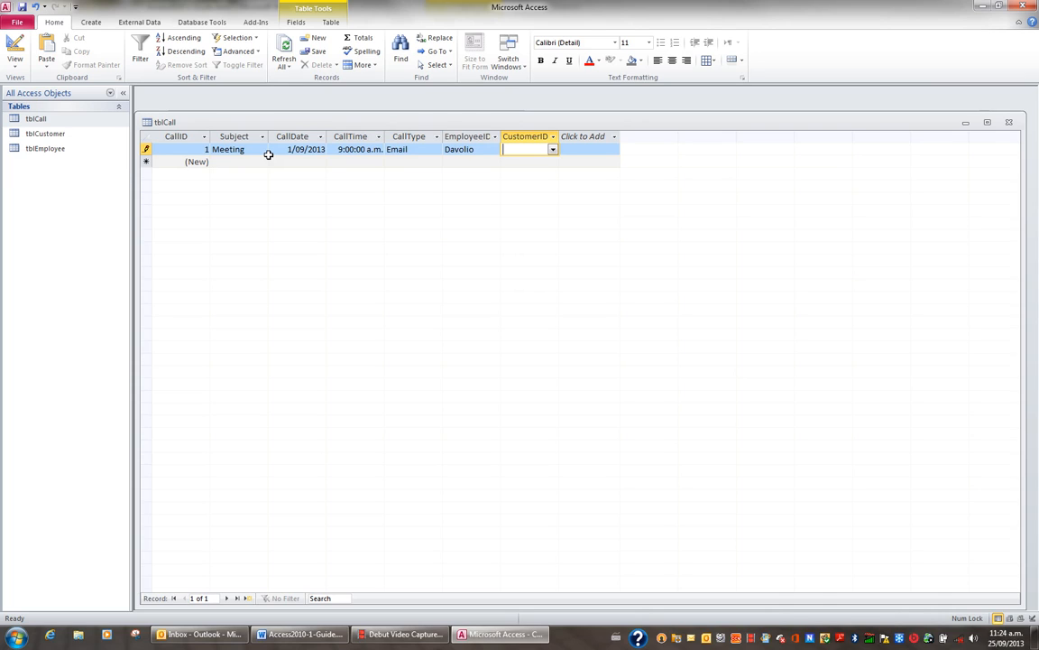
type("brown")
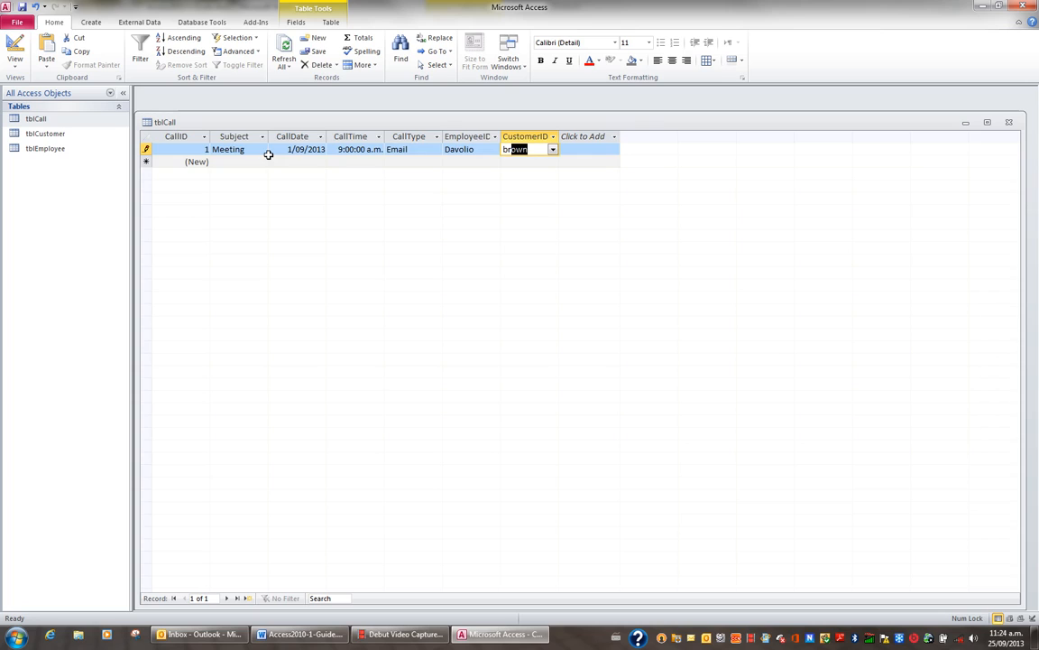
key("Tab")
key("Tab")
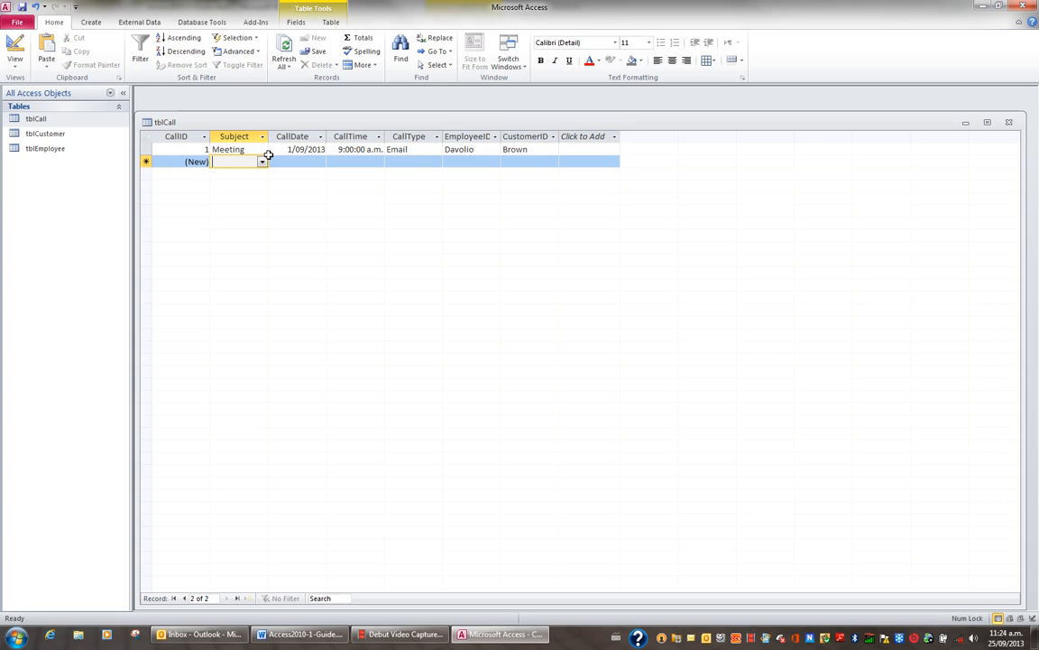
- Start the second call record with subject Contract, call date 11/11/2013 and call time 10:00 a.m
type("Contract")
key("Tab")
type("11")
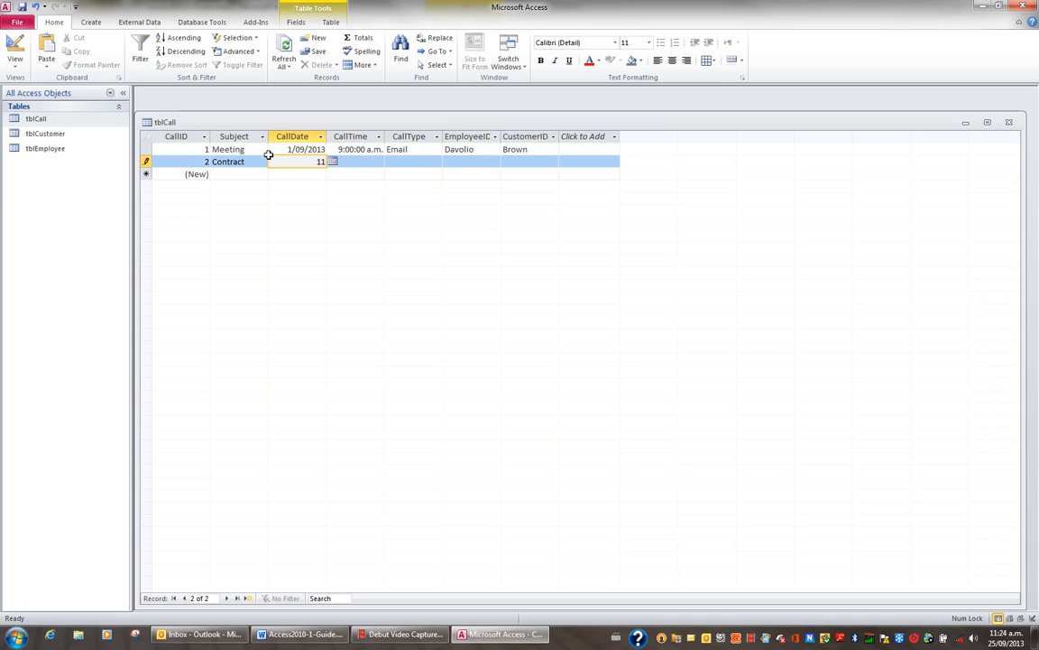
type("/11")
key("Tab")
type("10:00")
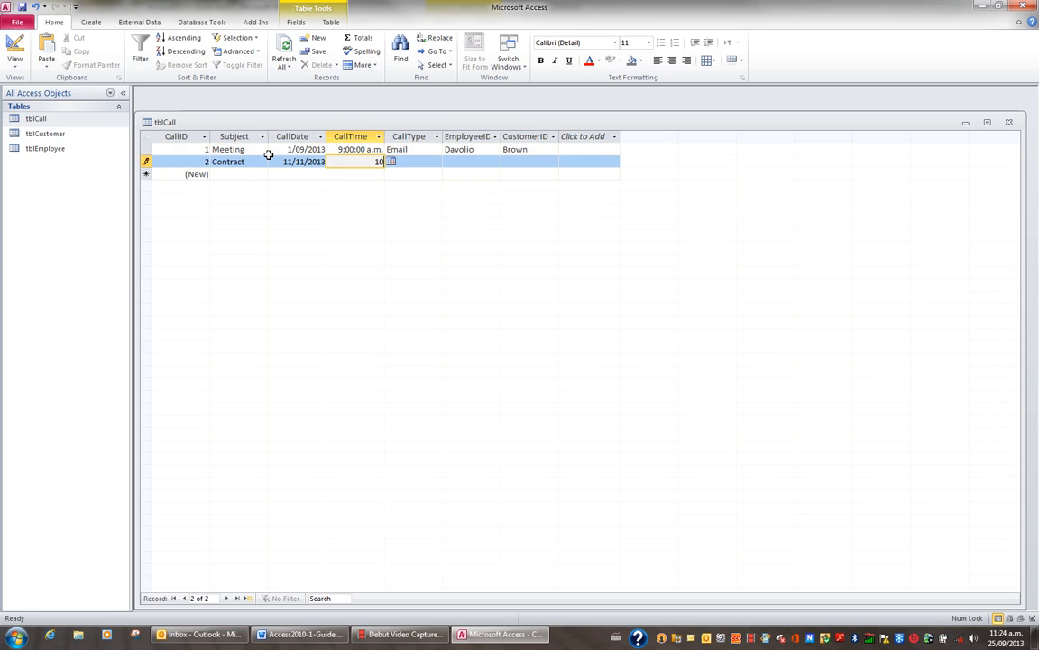
key("Tab")
- Complete the second call with type Phone and fill in its employee and customer by last name
type("P")
key("Tab")
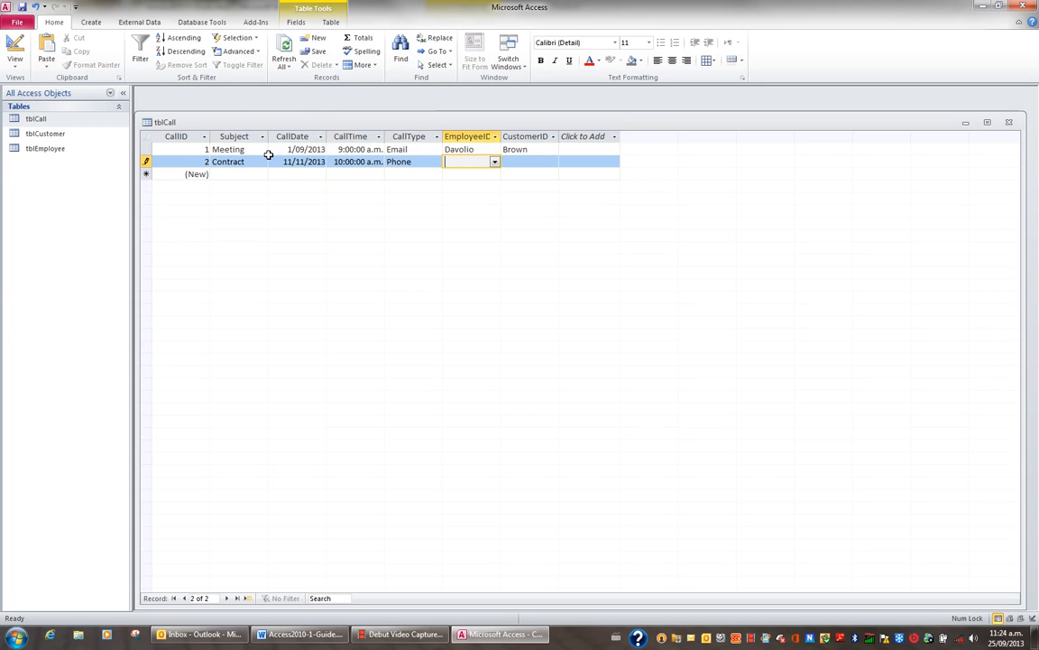
type("L")
key("Tab")
type("D")
key("Tab")
key("Tab")
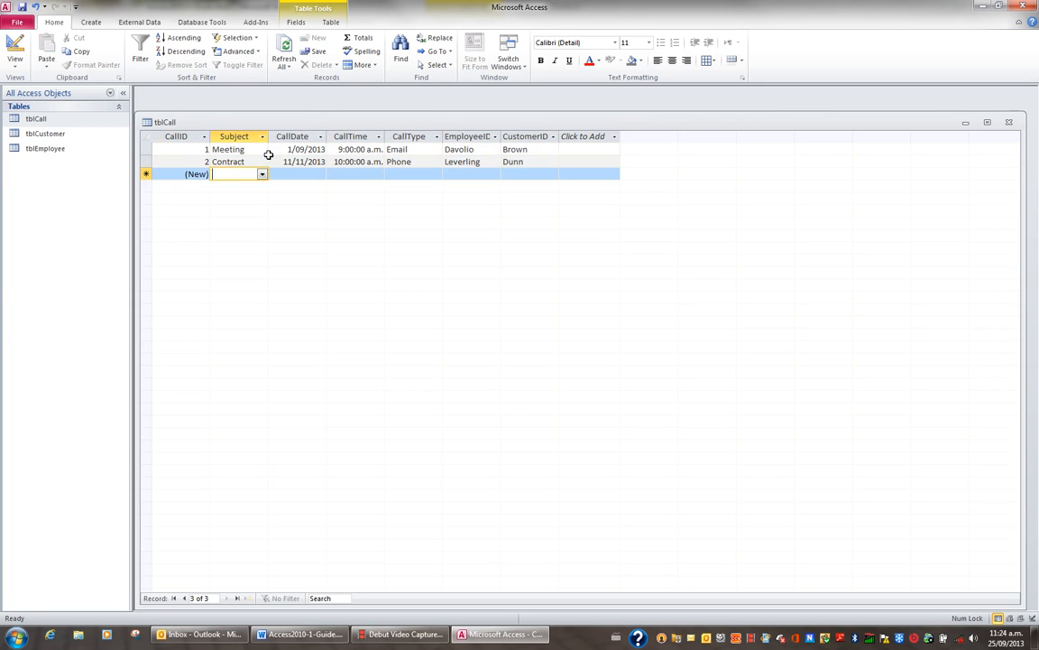
- Start the third call record with subject Support, call date 1/12/2013 and call time 9:00 a.m
type("S")
key("Tab")
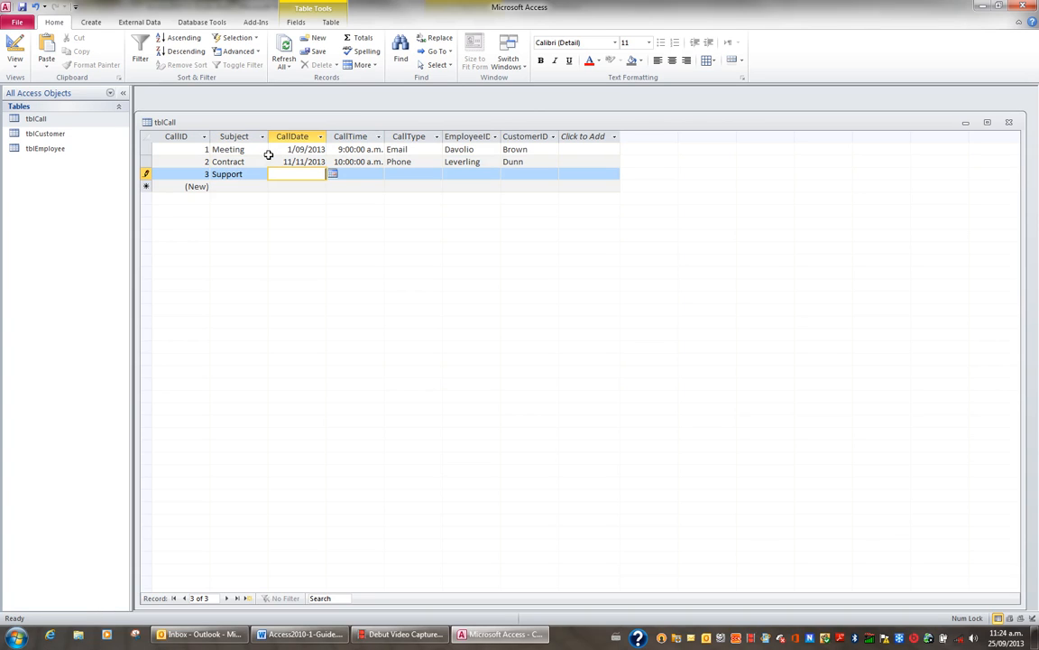
type("1/12")
key("Tab")
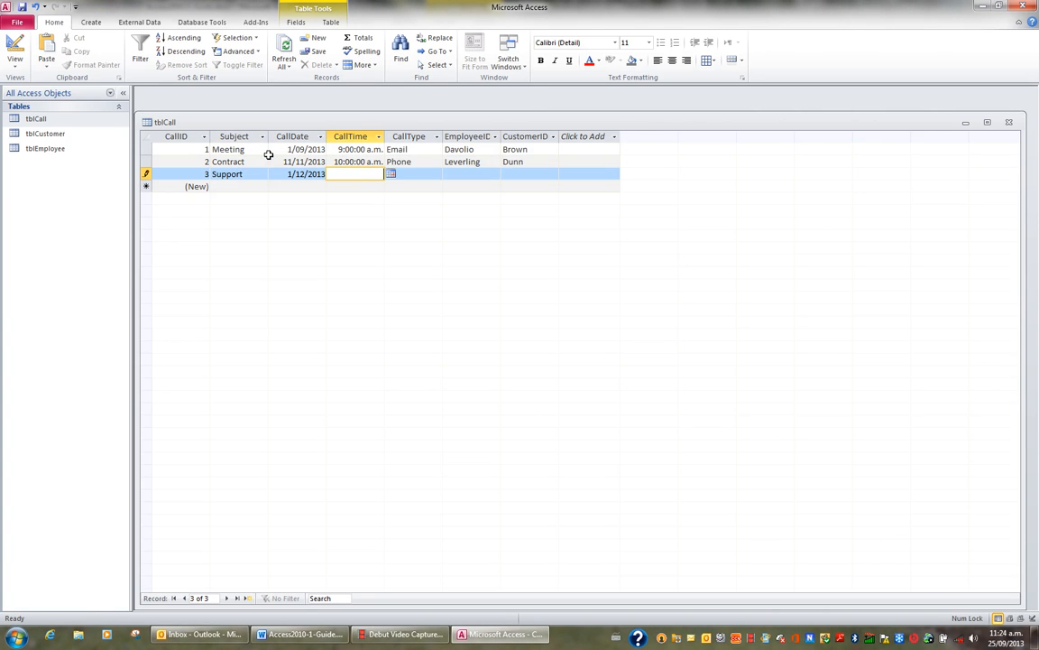
type("9a")
key("Tab")
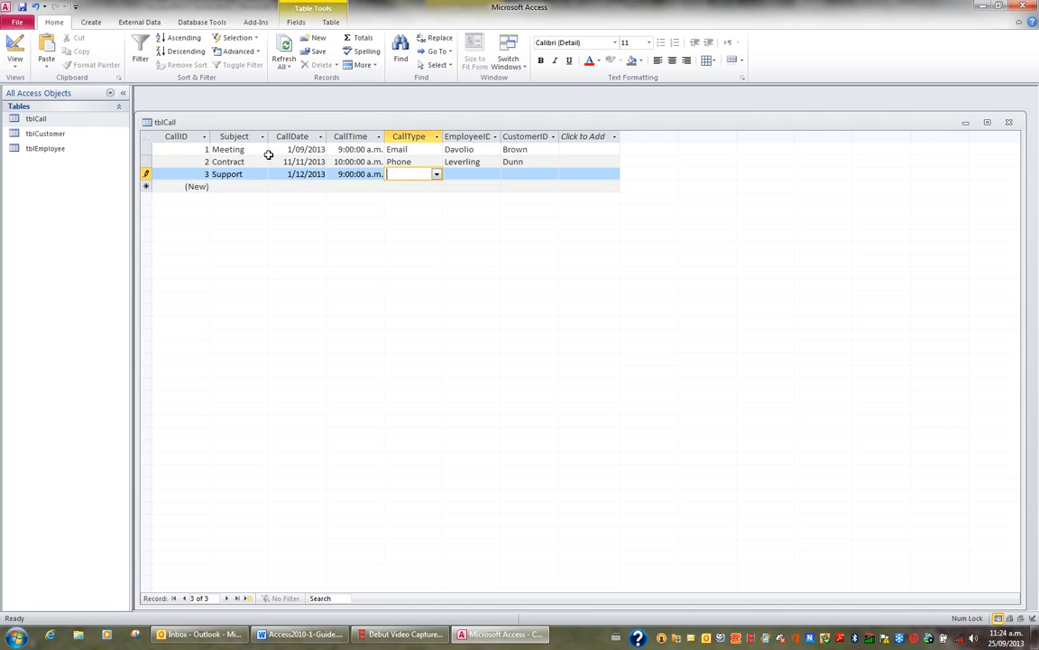
- Complete the third call with type Phone and fill in its employee and customer by last name
type("P")
key("Tab")
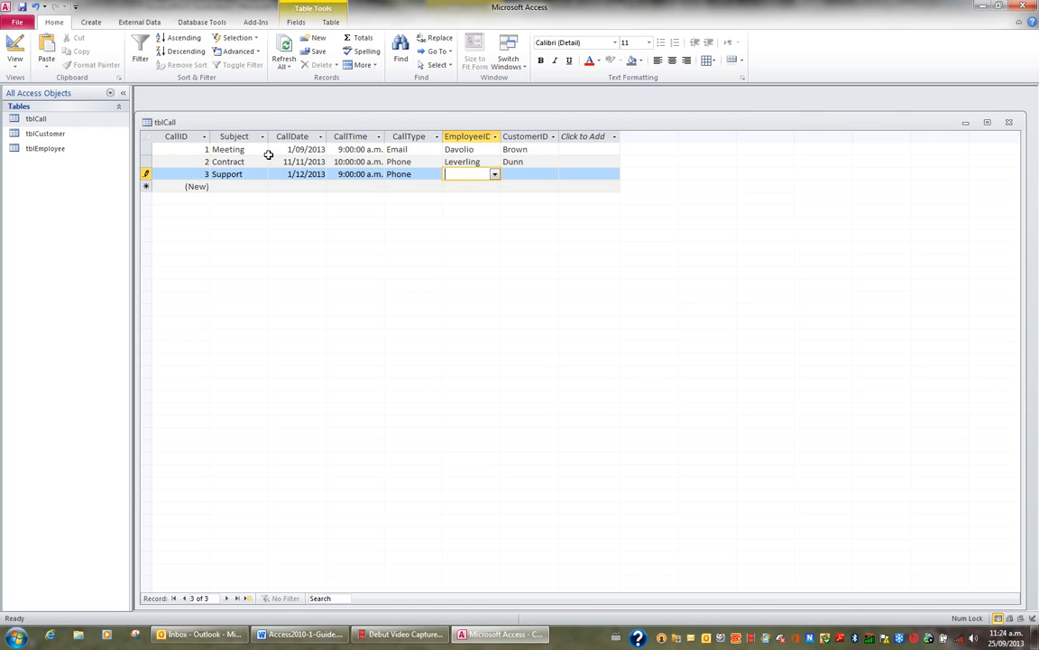
type("F")
key("Tab")
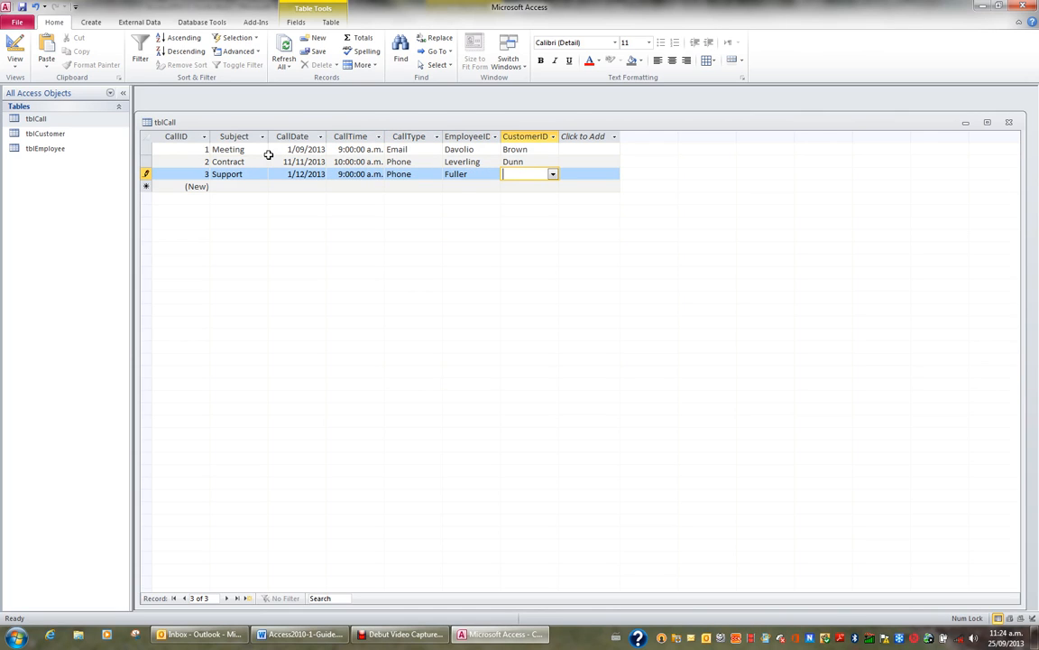
type("Lowe")
key("Tab")
key("Tab")
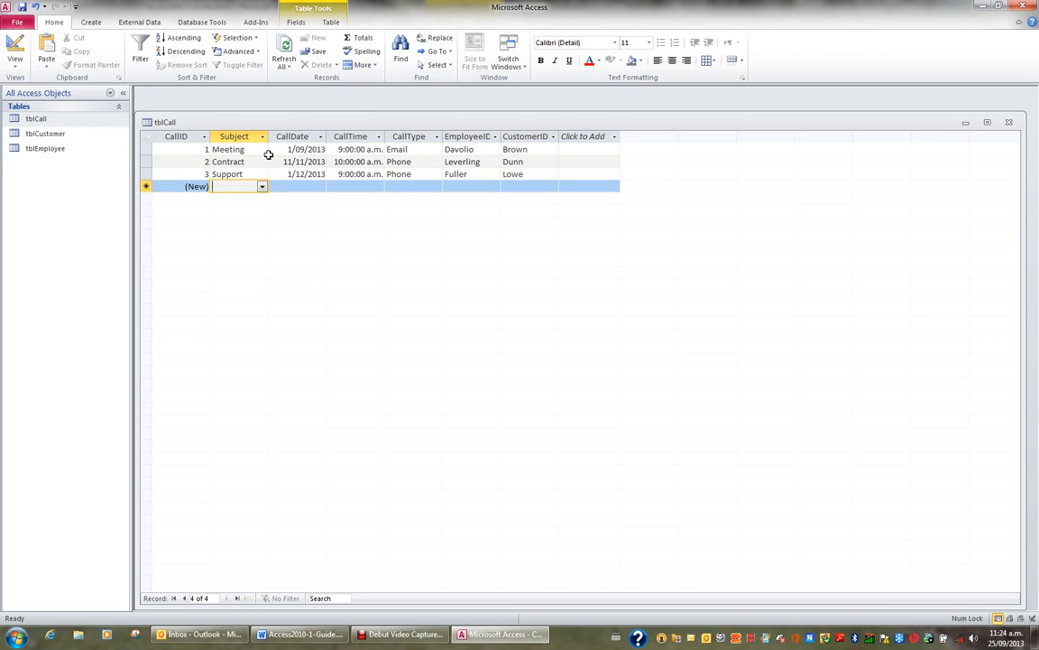
- Start the fourth call record with subject Meeting, call date 1/09/2013 and call time 9:30 a.m
type("M")
key("Tab")
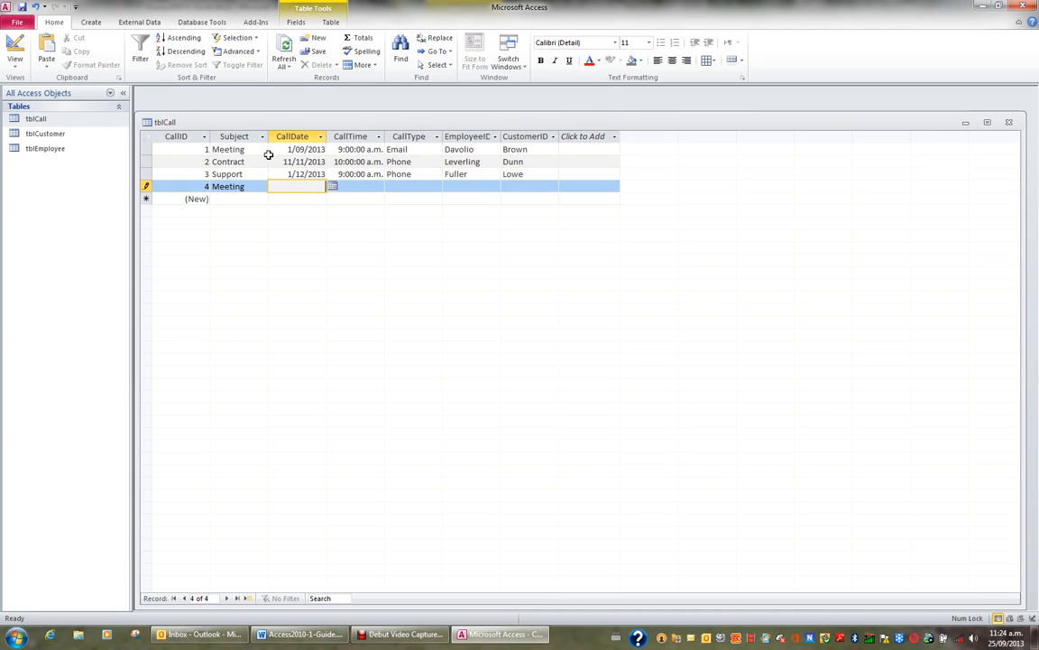
type("1/09")
key("Tab")
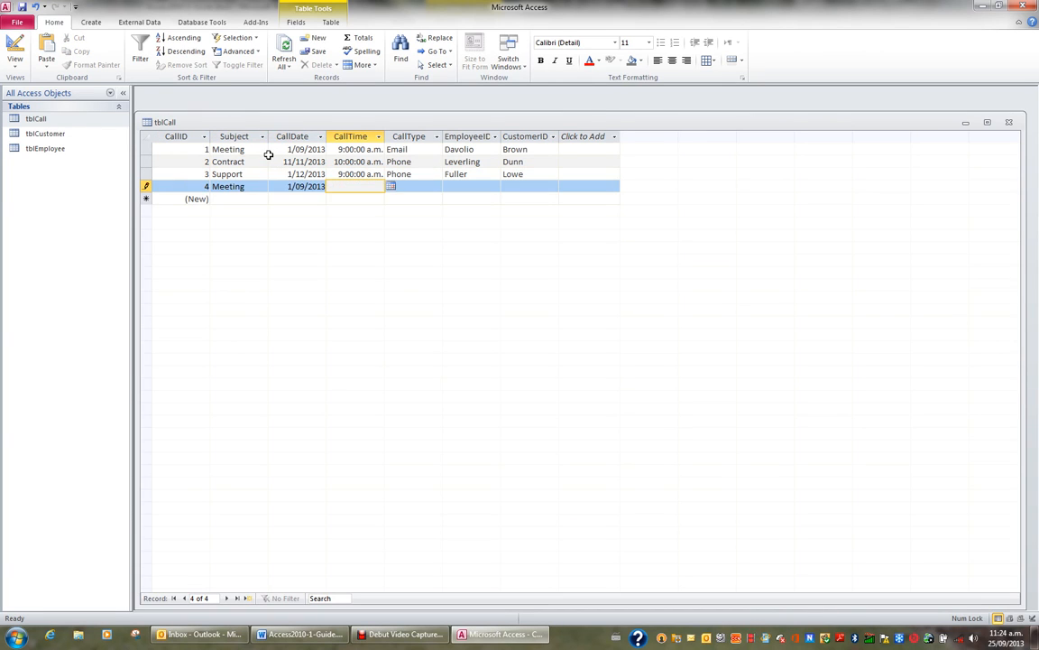
key("Tab")
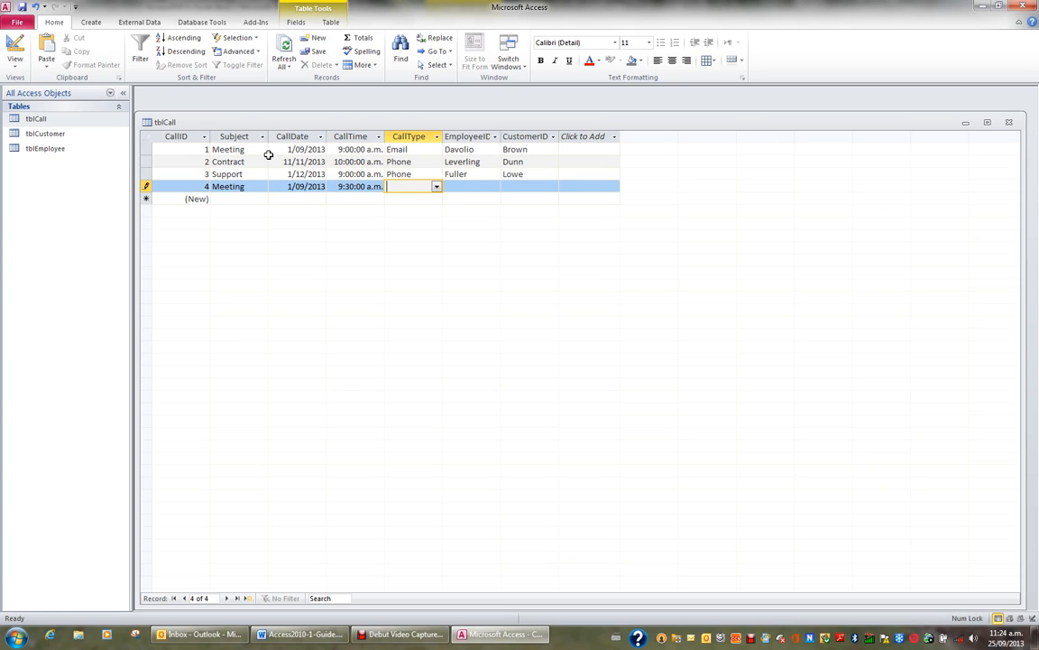
- Complete the fourth call with type Fax, the same employee as the third call and the same customer as the first
type("F")
key("Tab")
type("F")
key("Tab")
type("B")
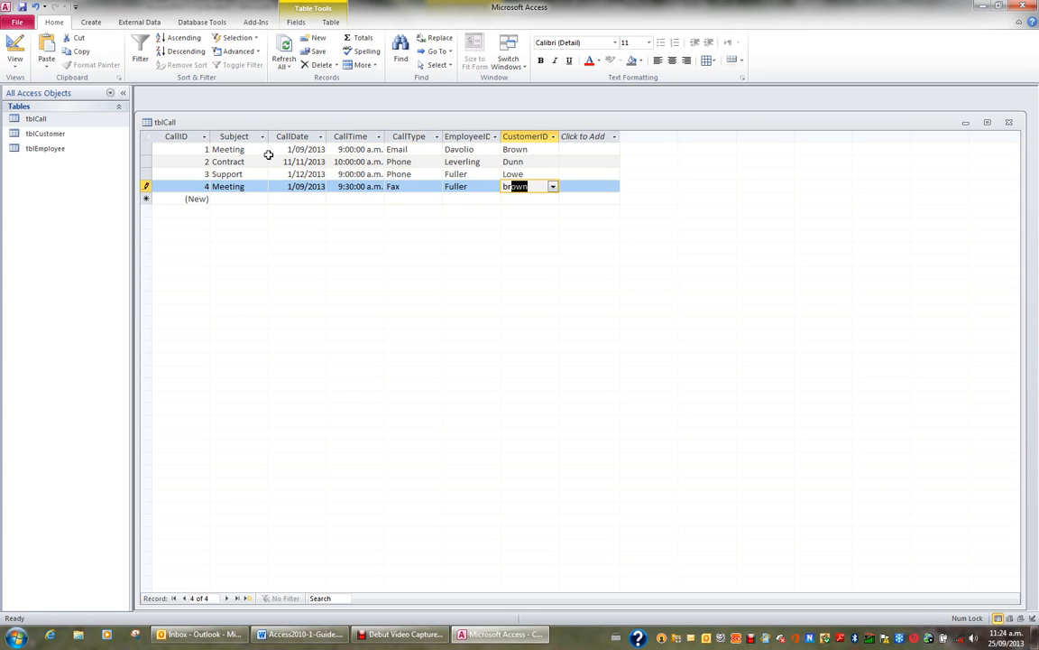
key("Tab")
key("Tab")
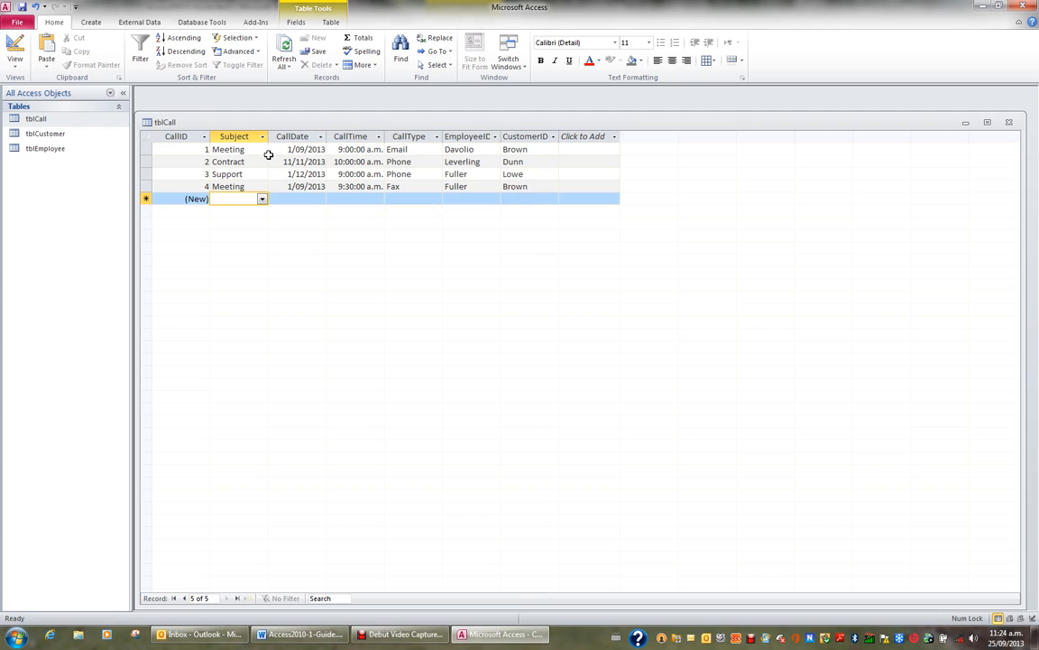
- Start the fifth call record with subject Meeting, call date 20/12/2013 and call time 10:15 a.m
type("M")
key("Tab")
type("20")
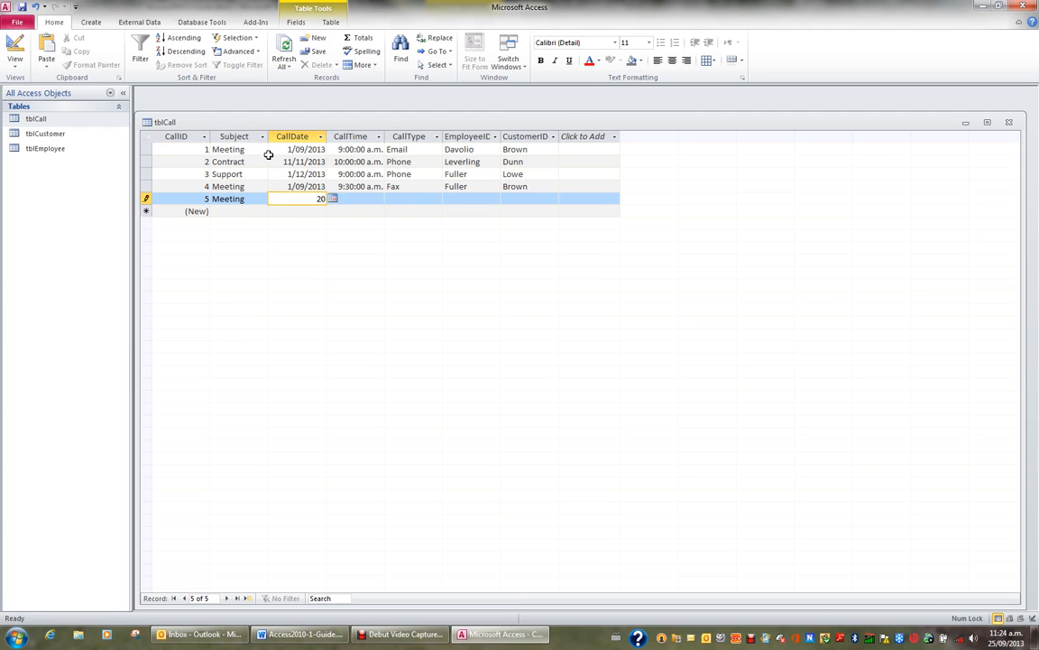
type("/12")
key("Tab")
type("10")
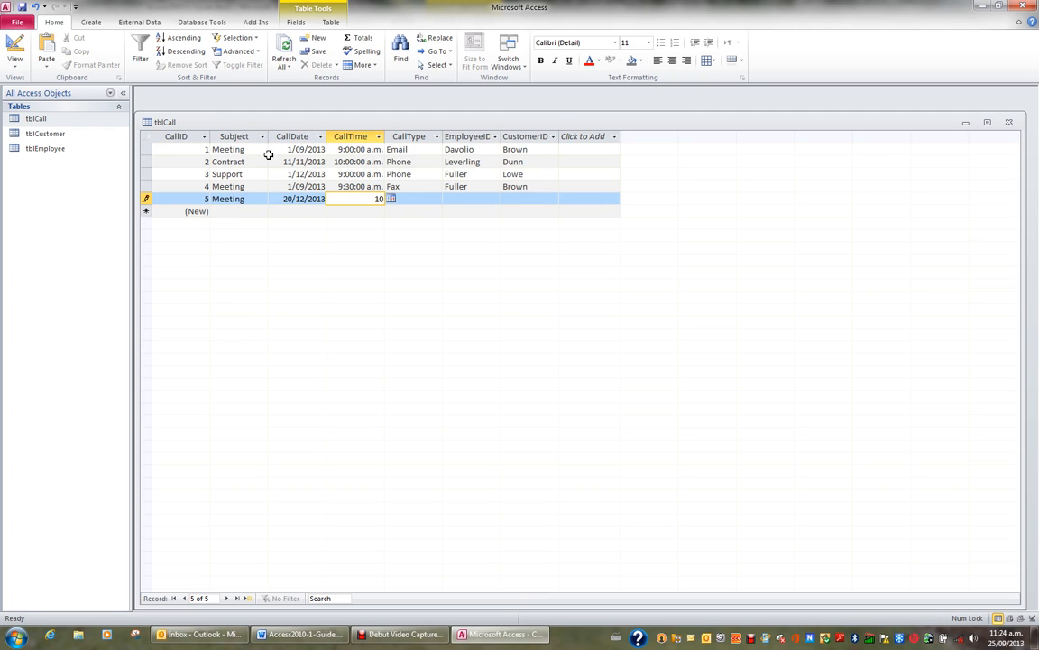
type(".15a")
key("Tab")
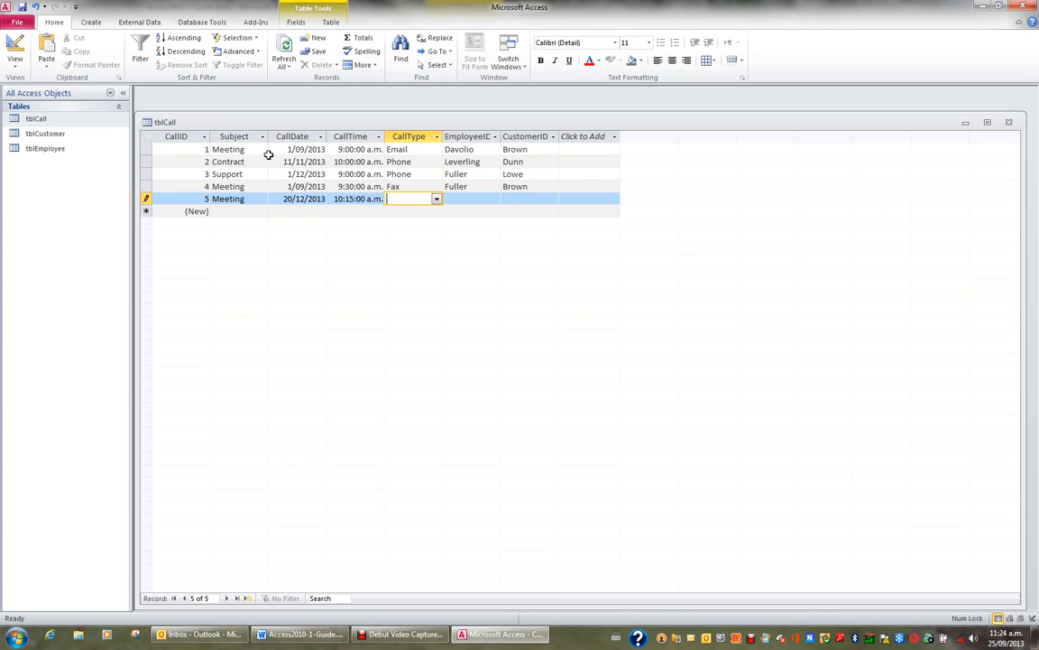
- Complete the fifth call with type Fax, the same employee as the fourth call, and its customer's last name
type("Fax")
key("Tab")
type("Fuller")
key("Tab")
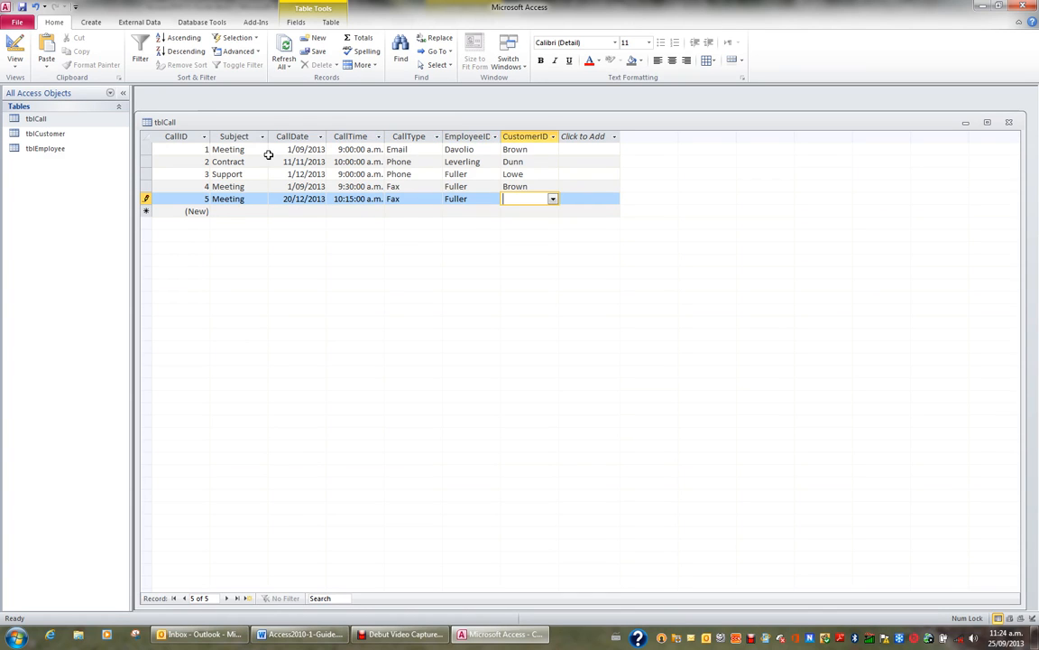
type("S")
key("Tab")
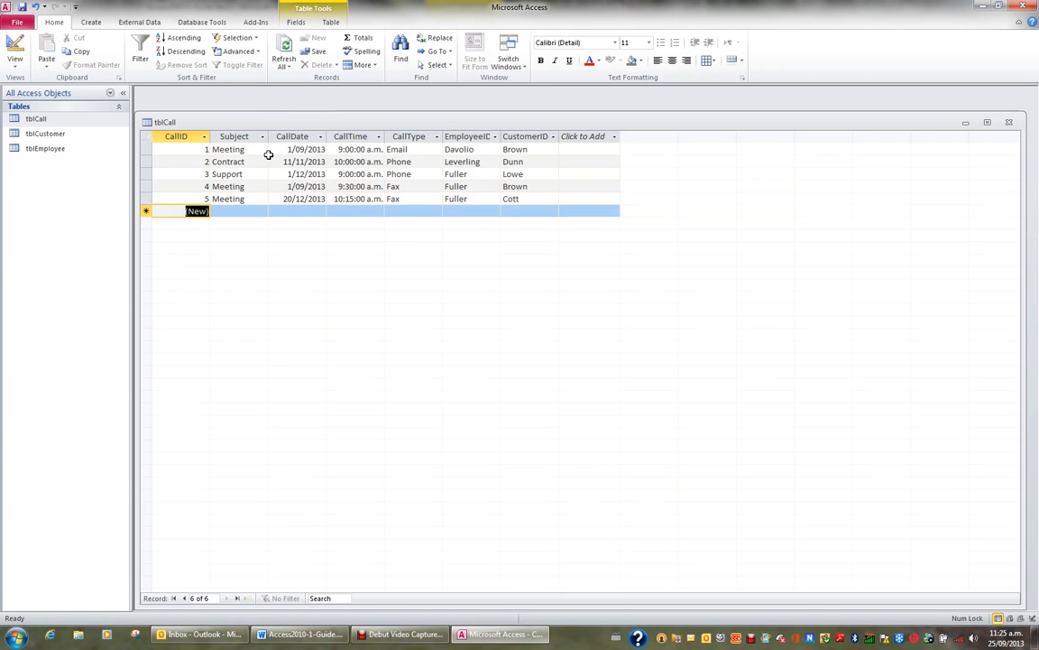